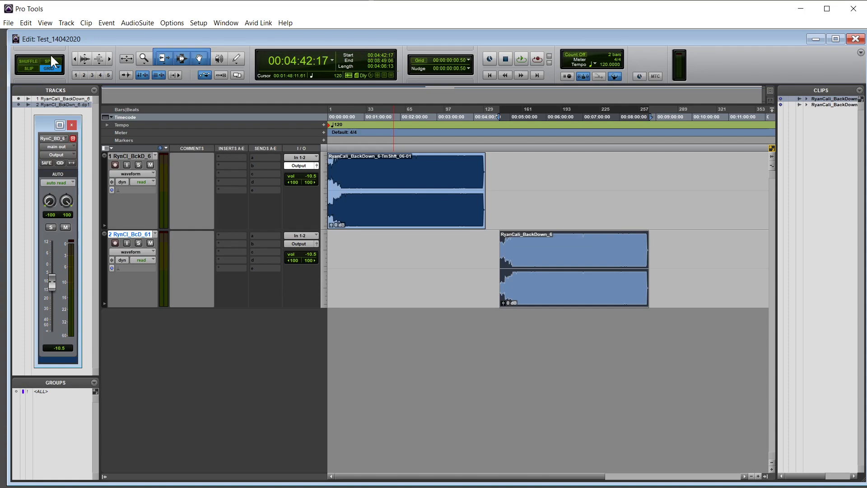
# - Maximize the Edit window and select the clip on the first track
pyautogui.click(835, 39)
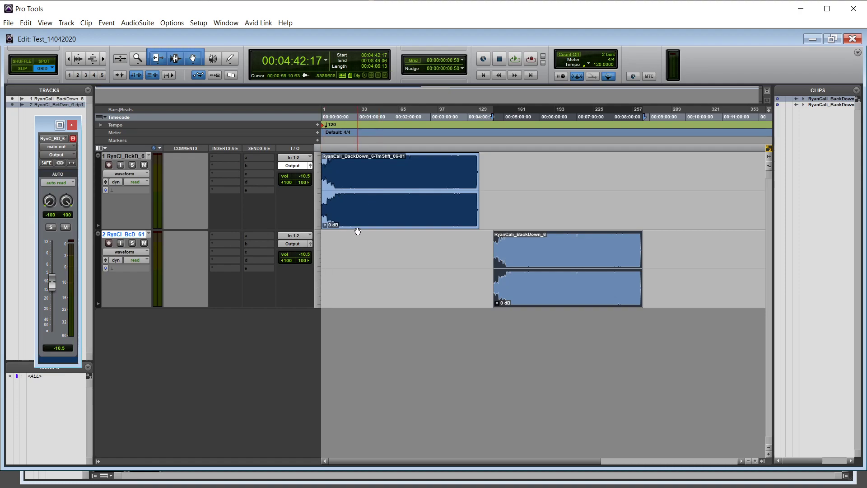
pyautogui.click(382, 217)
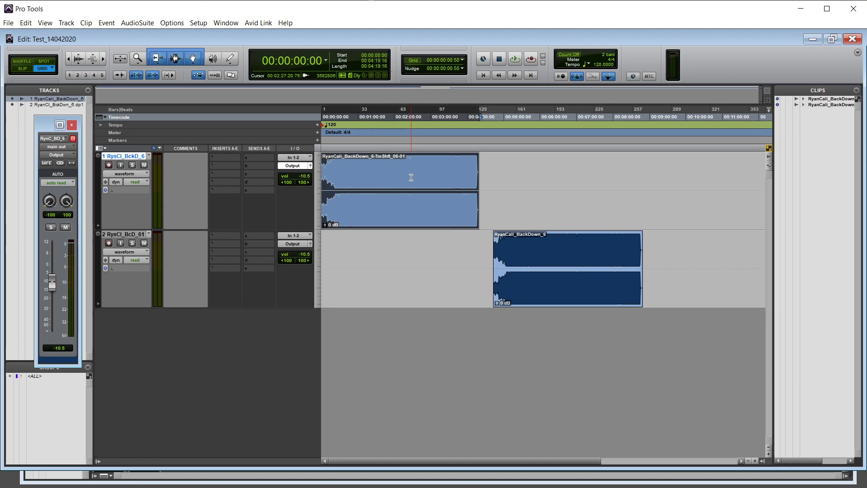
# - Try trimming the first track's clip at 00:03:22:20, once from its end and once from its start, undoing each trim
pyautogui.click(444, 172)
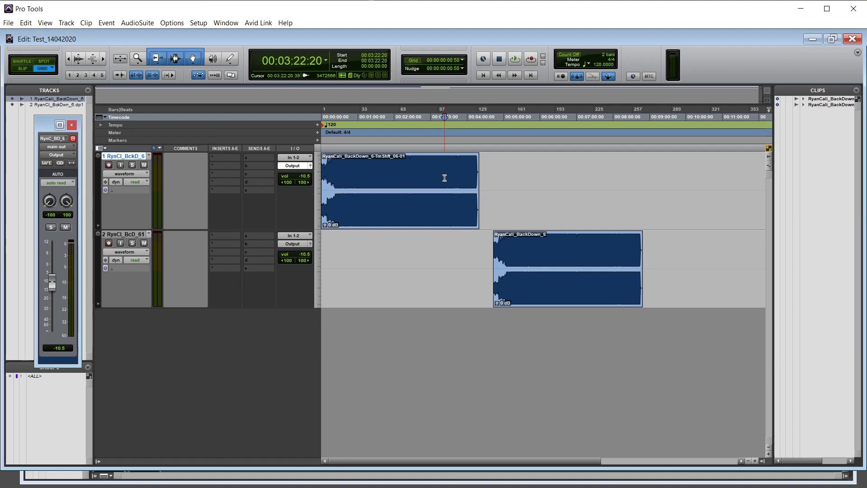
pyautogui.press('s')
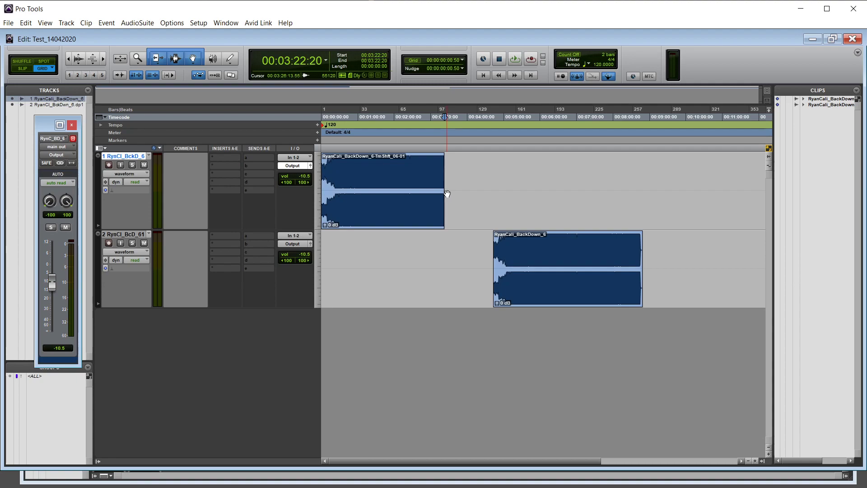
pyautogui.hotkey('ctrl', 'z')
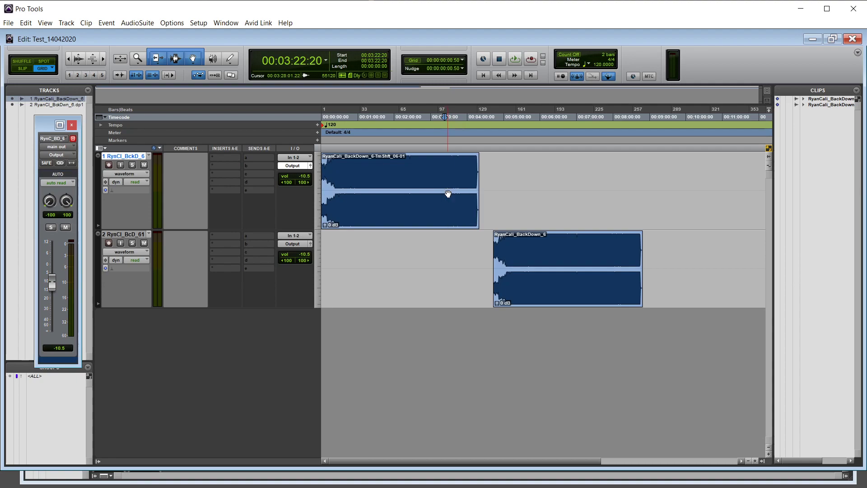
pyautogui.hotkey('ctrl', 'z')
pyautogui.press('a')
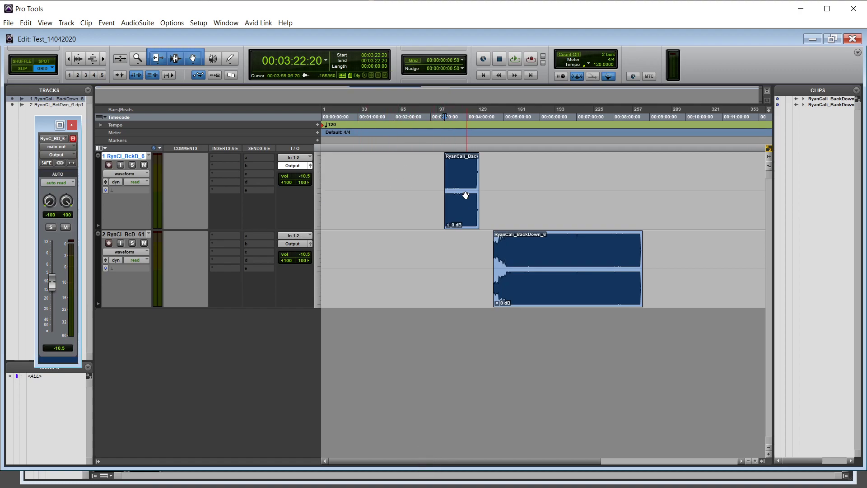
pyautogui.hotkey('ctrl', 'z')
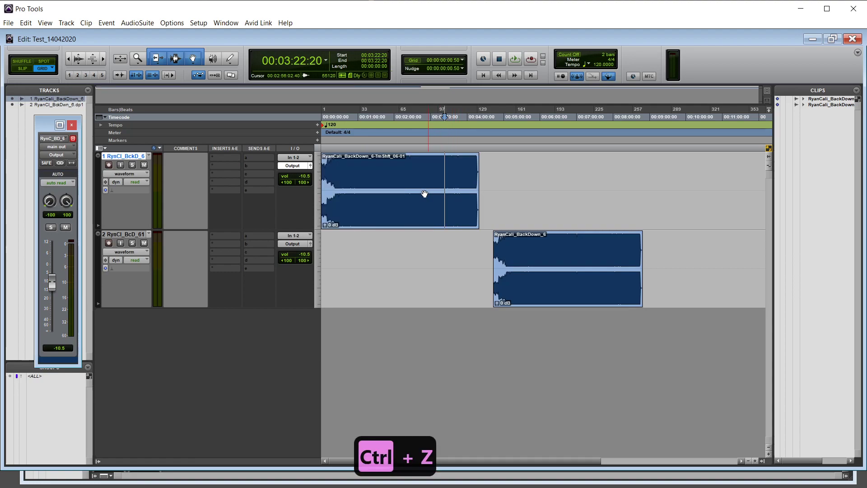
# - Fade out the clip on the first track from 00:04:02:23 to its end
pyautogui.click(380, 176)
pyautogui.click(400, 173)
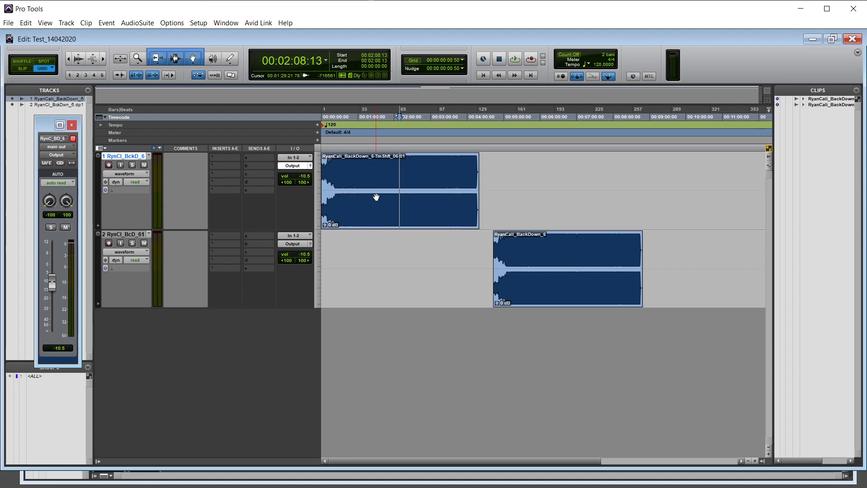
pyautogui.click(464, 172)
pyautogui.click(429, 220)
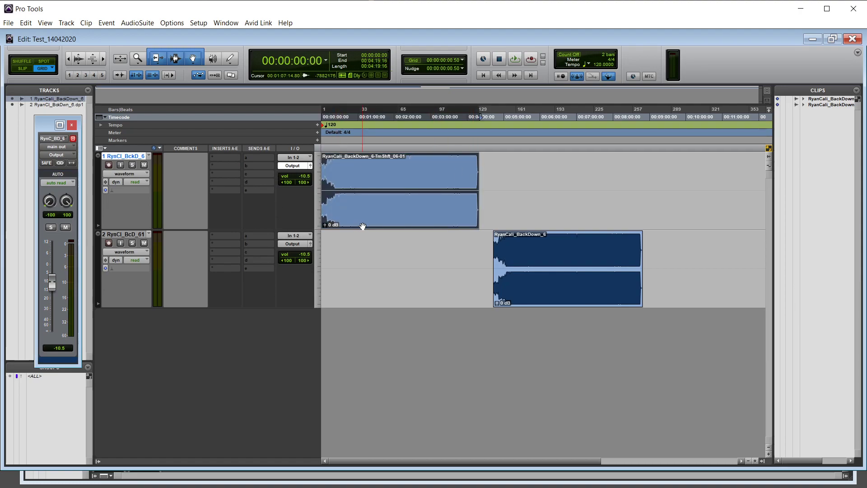
pyautogui.press('t')
pyautogui.press('t')
pyautogui.press('r')
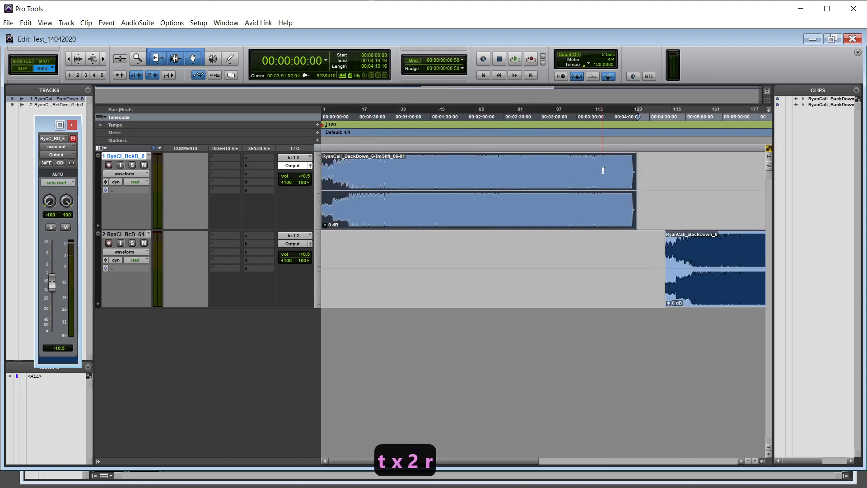
pyautogui.click(616, 163)
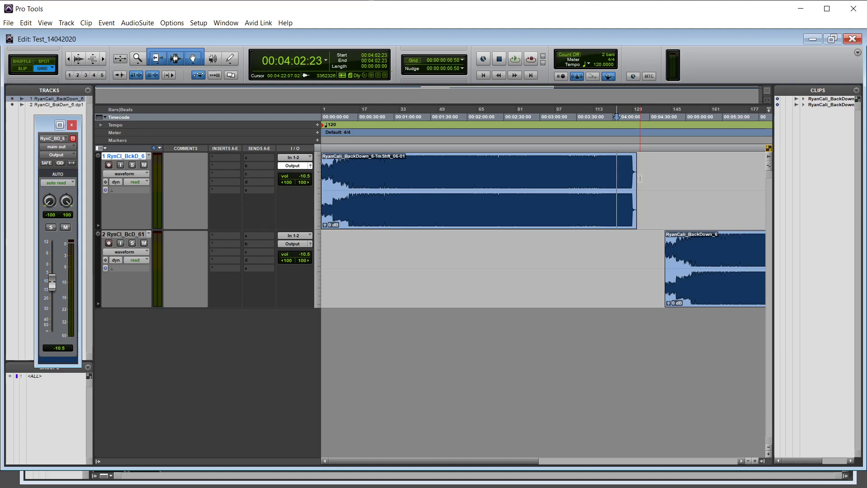
pyautogui.press('g')
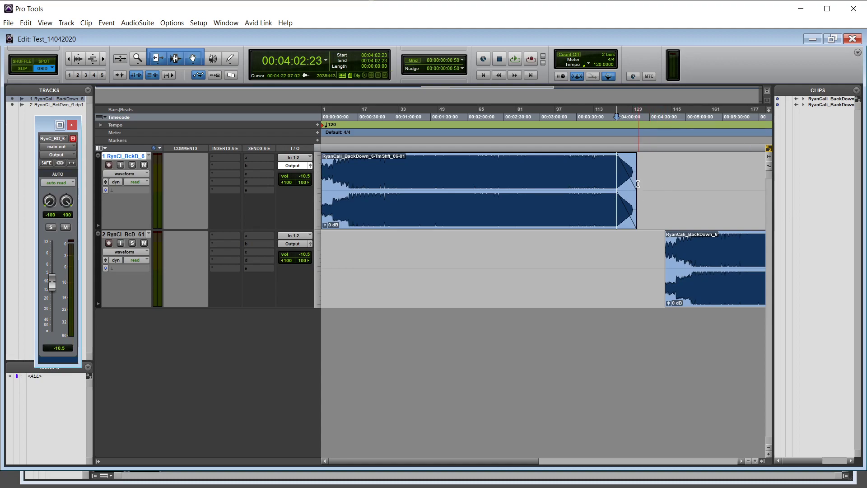
# - Play back the clip's fade-out from 00:03:58:12 and stop playback
pyautogui.click(611, 189)
pyautogui.press('space')
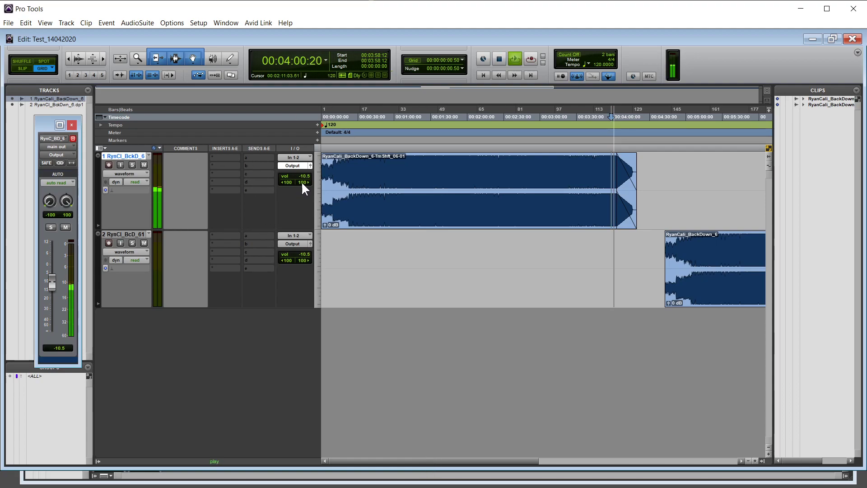
pyautogui.press('t')
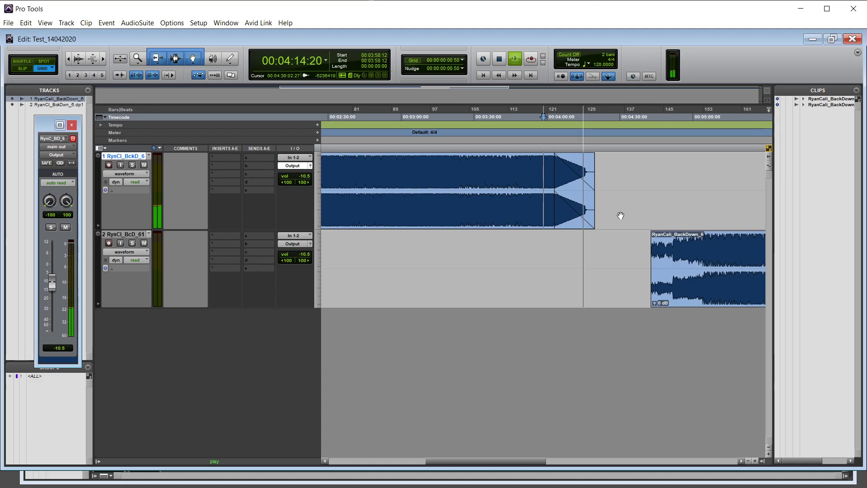
pyautogui.press('r')
pyautogui.press('r')
pyautogui.press('r')
pyautogui.press('space')
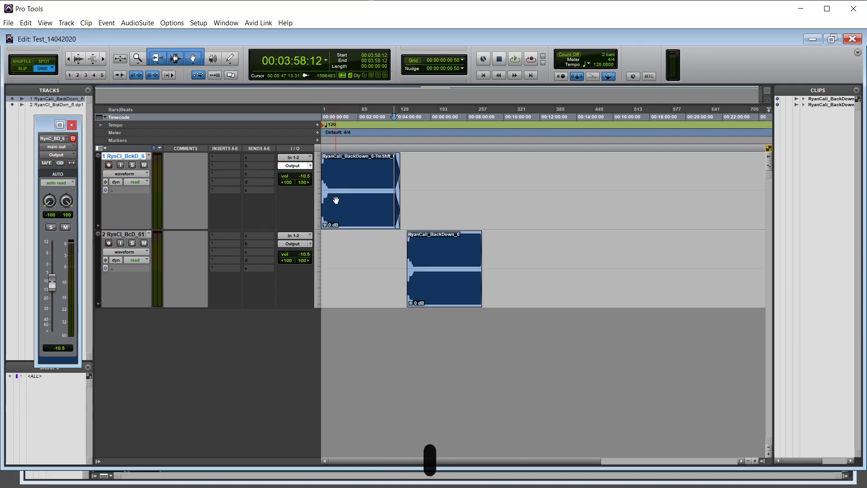
# - Fade in the clip on the first track from its start to 00:00:22:16
pyautogui.click(329, 190)
pyautogui.press('t')
pyautogui.press('t')
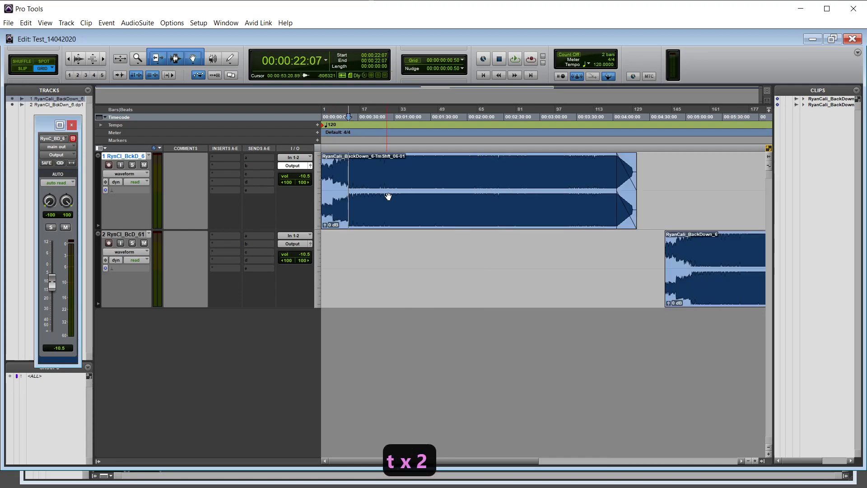
pyautogui.click(349, 176)
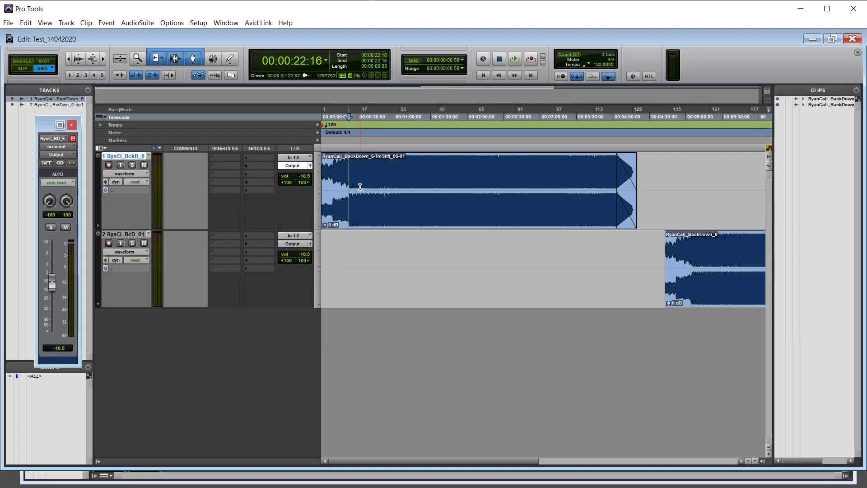
pyautogui.press('d')
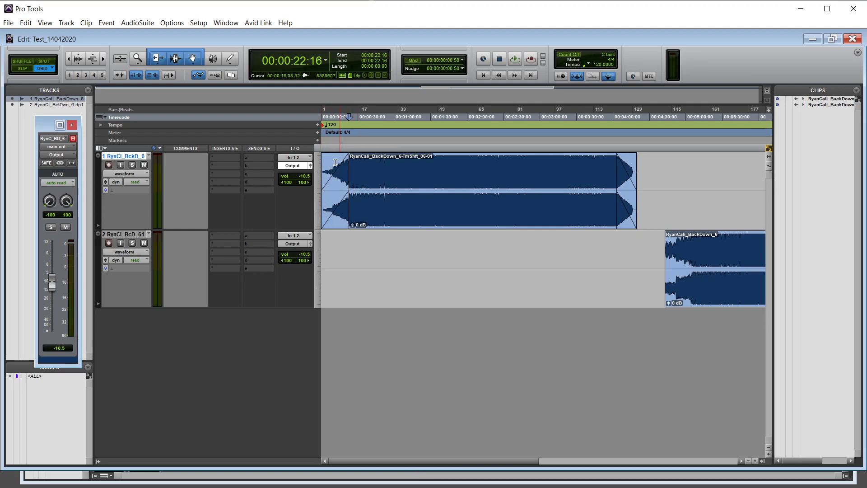
# - Delete the fade-in and the fade-out from the clip on the first track
pyautogui.click(395, 185)
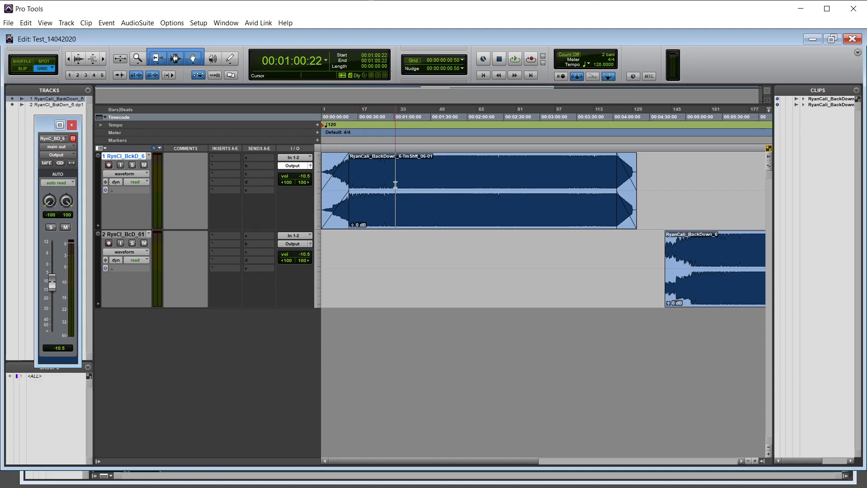
pyautogui.click(337, 223)
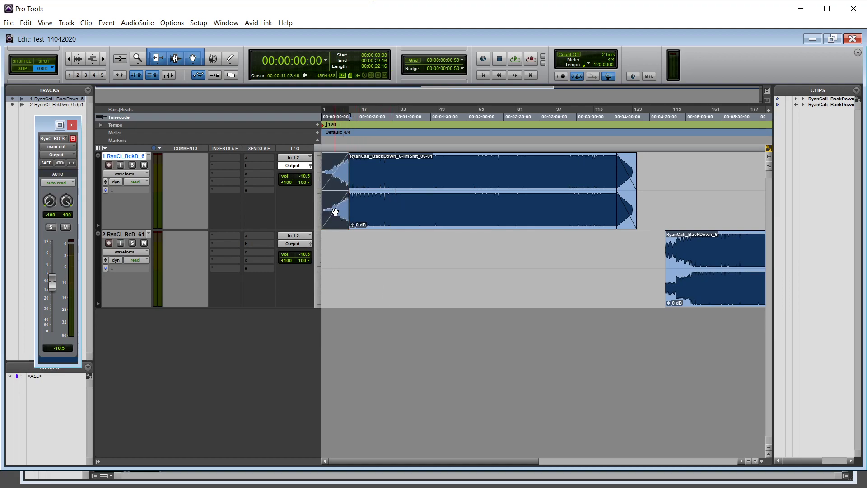
pyautogui.press('Delete')
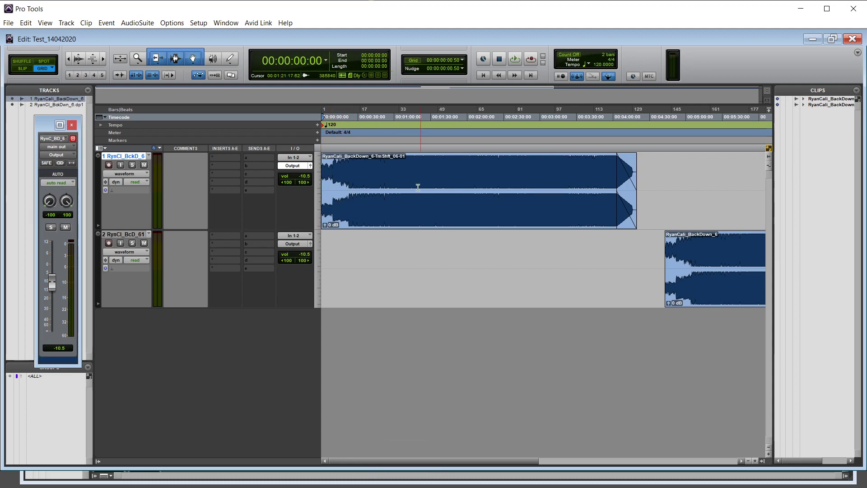
pyautogui.click(628, 222)
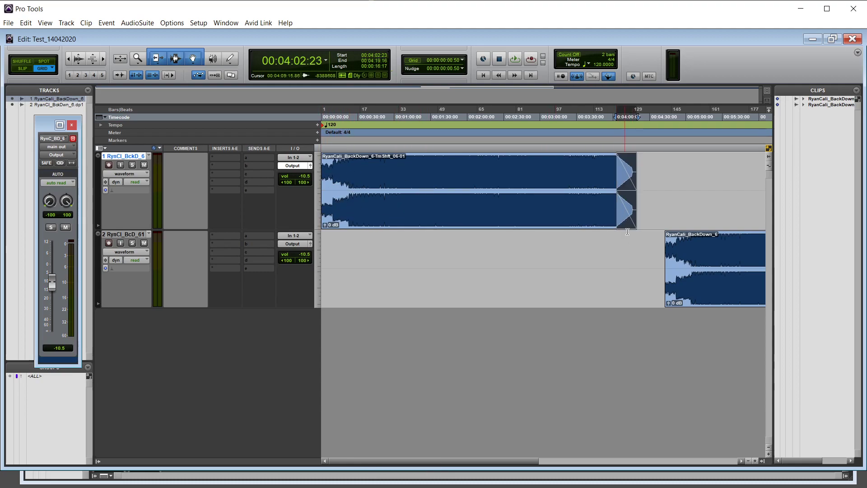
pyautogui.click(573, 167)
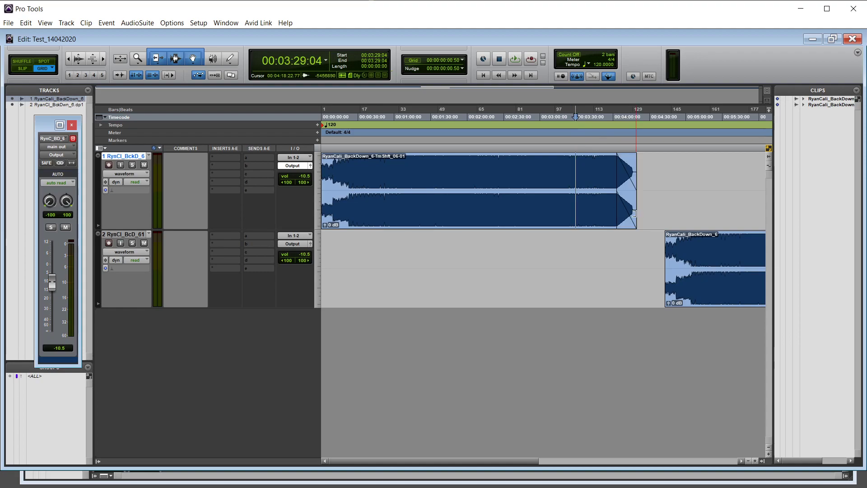
pyautogui.click(630, 226)
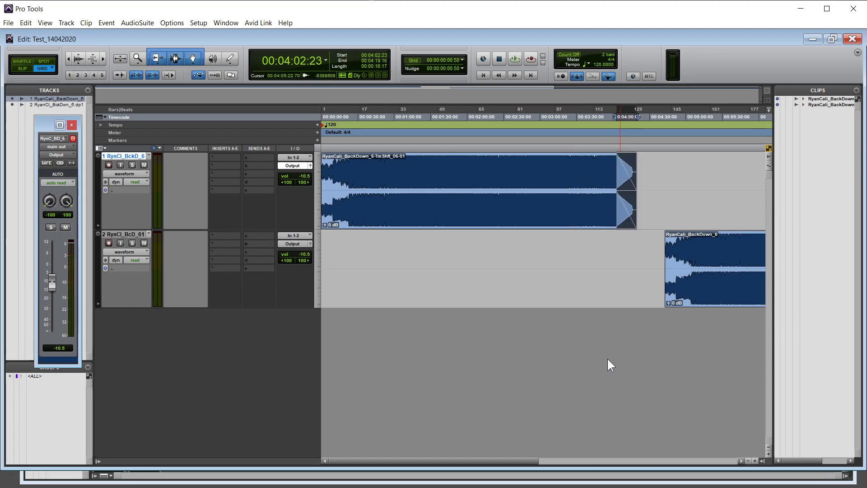
pyautogui.press('Delete')
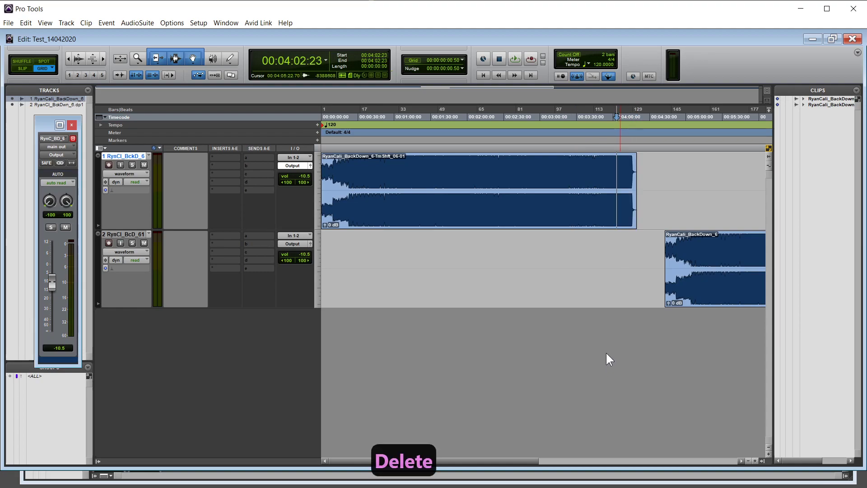
# - Try a fade-out from 00:03:57:00 to the clip's end and a fade-in at its start using the corner fade handles, undoing the fades
pyautogui.click(636, 156)
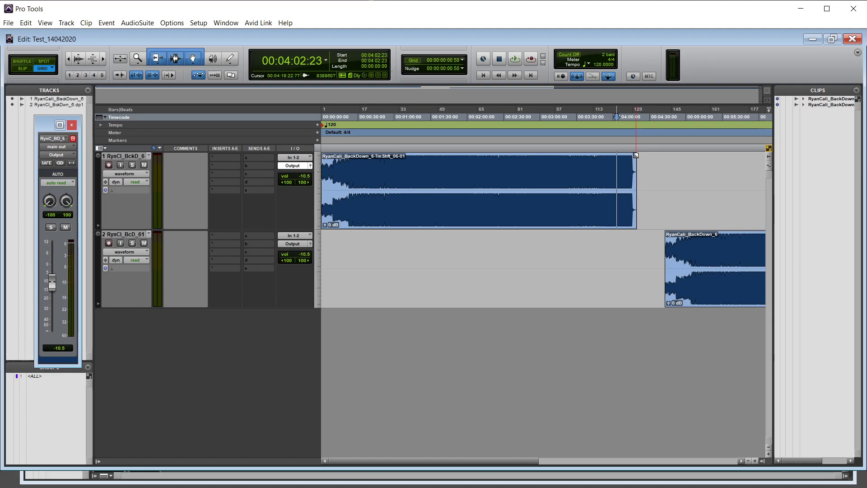
pyautogui.moveTo(635, 155); pyautogui.dragTo(605, 189)
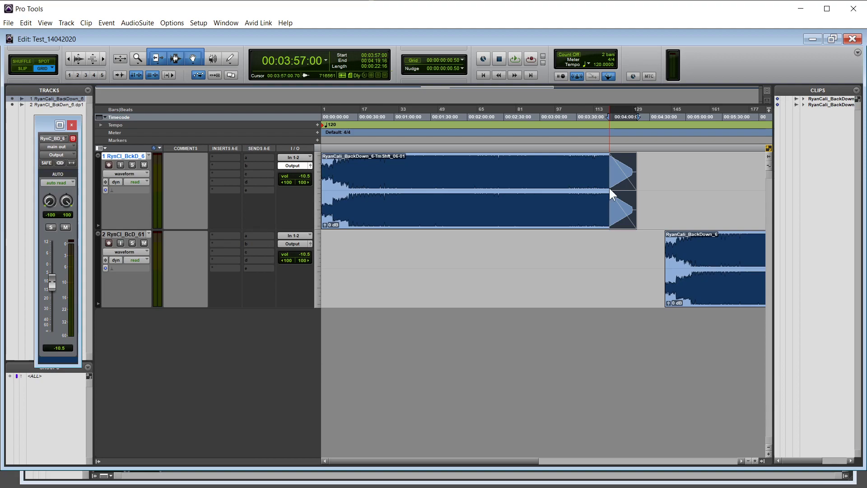
pyautogui.hotkey('ctrl', 'z')
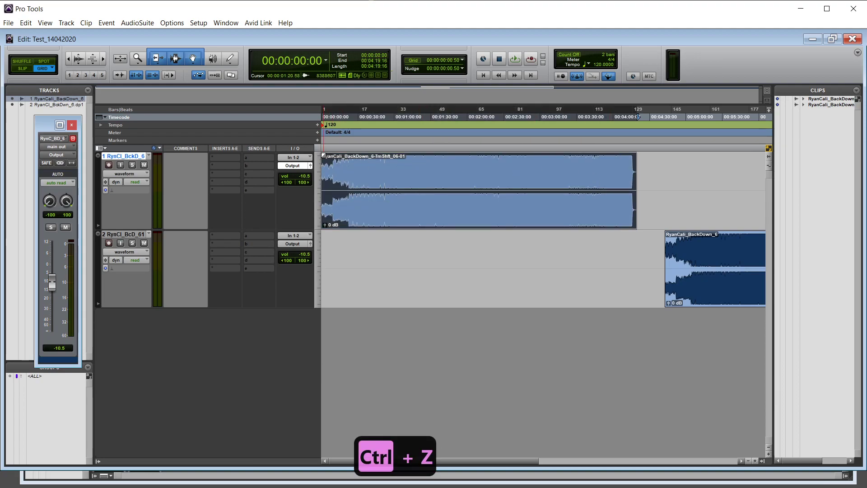
pyautogui.moveTo(323, 156); pyautogui.dragTo(317, 182)
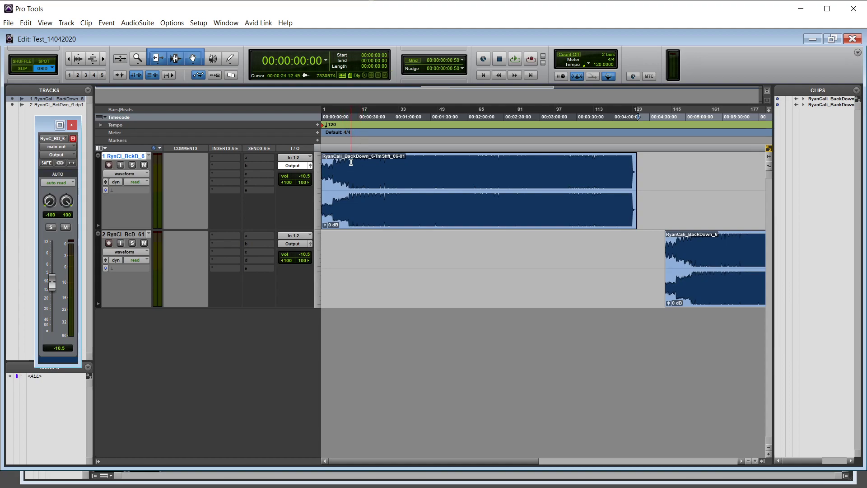
# - Split the first track's clip at 00:02:04:02 and separate it again at the short selection from 00:03:00:22 to 00:03:02:01
pyautogui.click(471, 169)
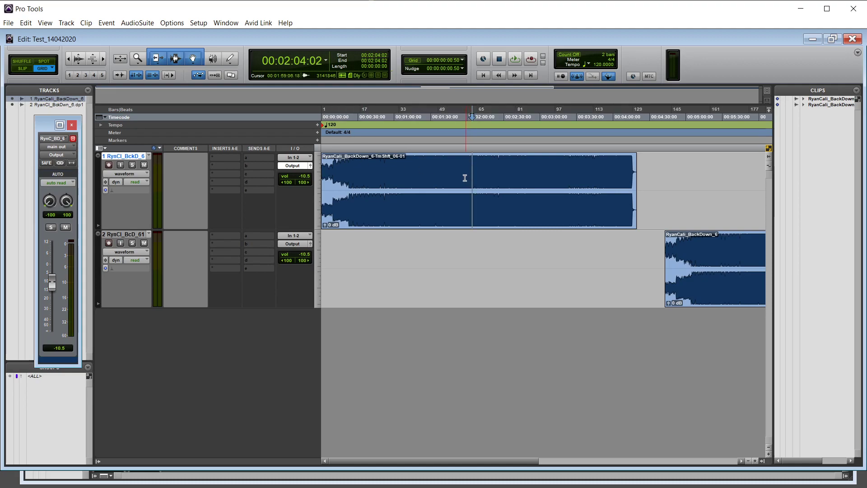
pyautogui.press('b')
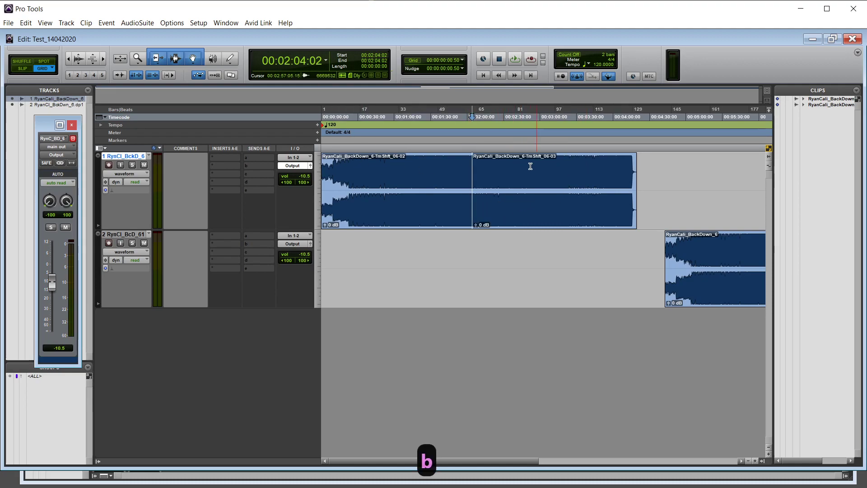
pyautogui.moveTo(542, 178); pyautogui.dragTo(543, 181)
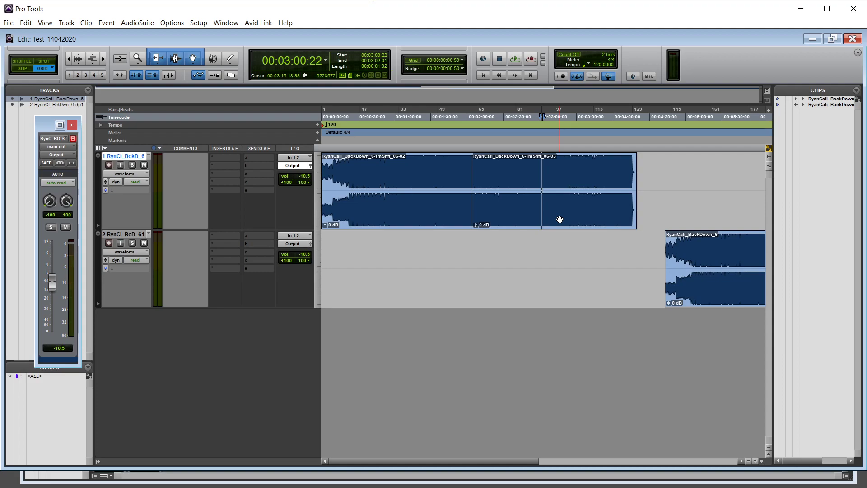
pyautogui.press('b')
# - Move the middle piece beyond the original clip's end and shift the final piece back to start at about 00:02:04:20
pyautogui.moveTo(505, 213); pyautogui.dragTo(726, 217)
pyautogui.moveTo(576, 213); pyautogui.dragTo(512, 210)
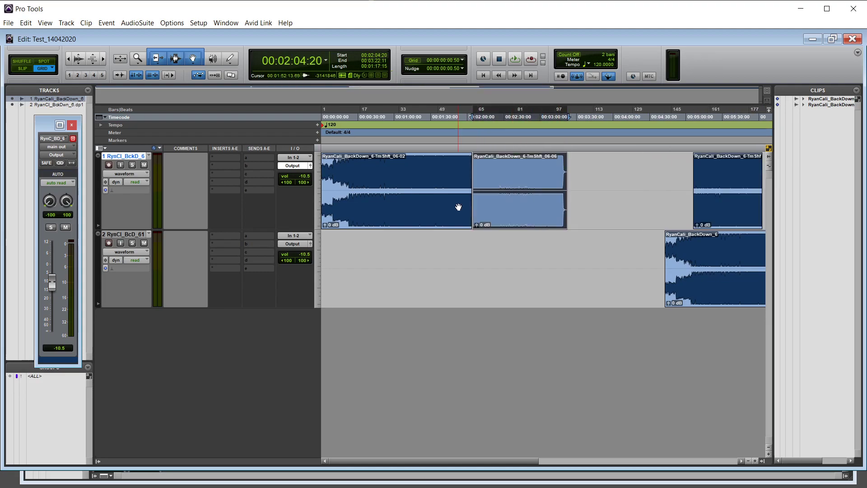
# - Examine the small gap between the first two clip pieces on the first track up close
pyautogui.press('t')
pyautogui.press('t')
pyautogui.press('t')
pyautogui.press('t')
pyautogui.press('t')
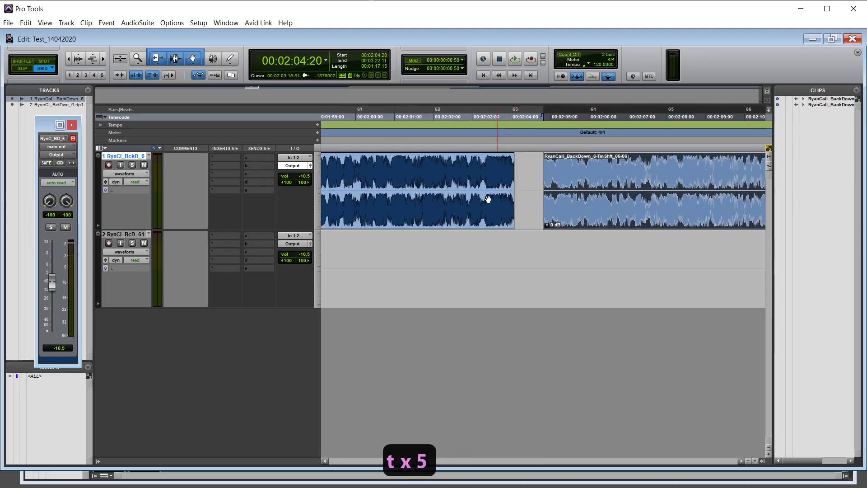
pyautogui.click(590, 213)
pyautogui.click(459, 201)
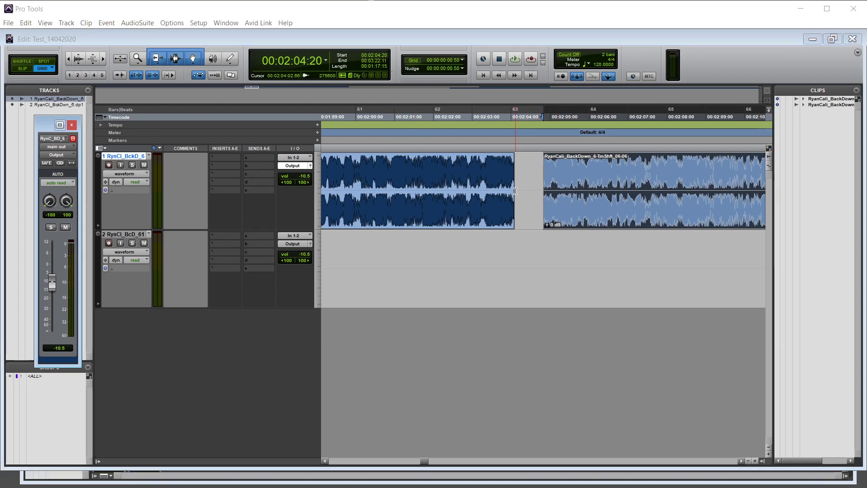
# - Enlarge the first track's height, with the view close on the end of its first clip piece
pyautogui.click(504, 219)
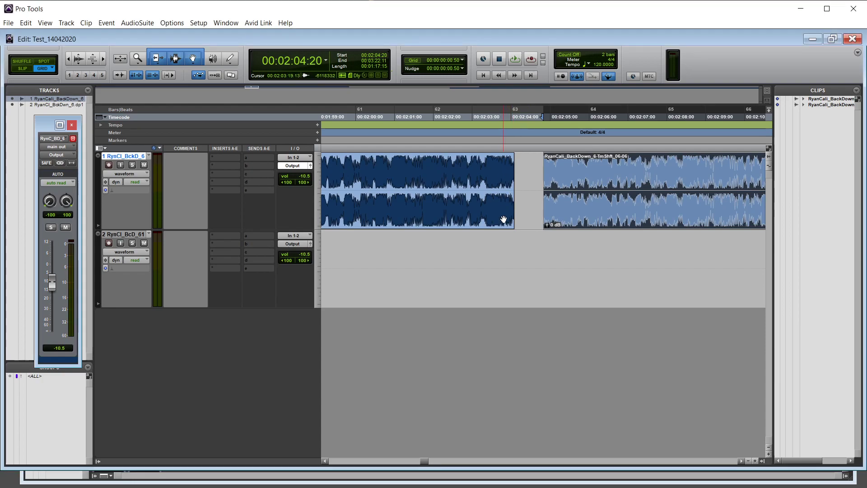
pyautogui.click(514, 178)
pyautogui.press('t')
pyautogui.press('t')
pyautogui.press('t')
pyautogui.press('t')
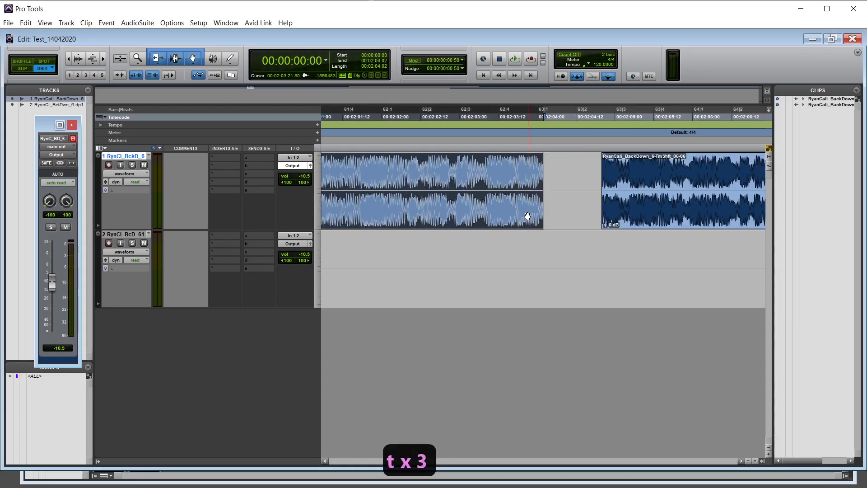
pyautogui.press('t')
pyautogui.press('t')
pyautogui.press('t')
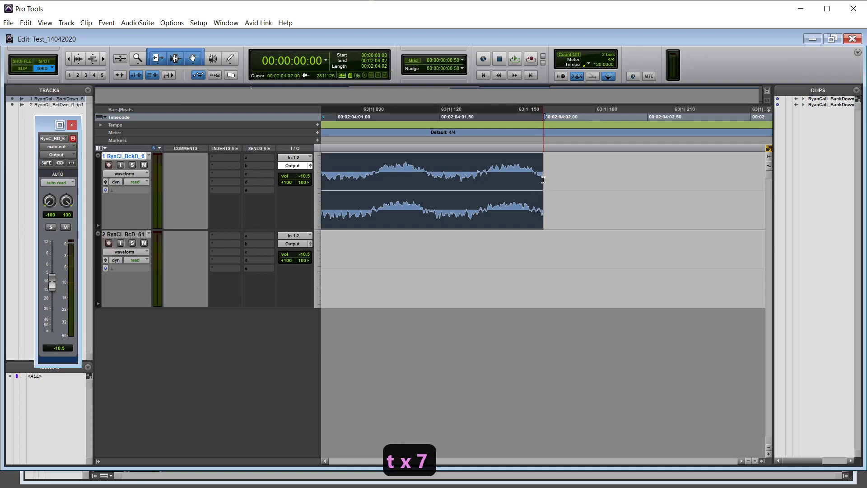
pyautogui.press('t')
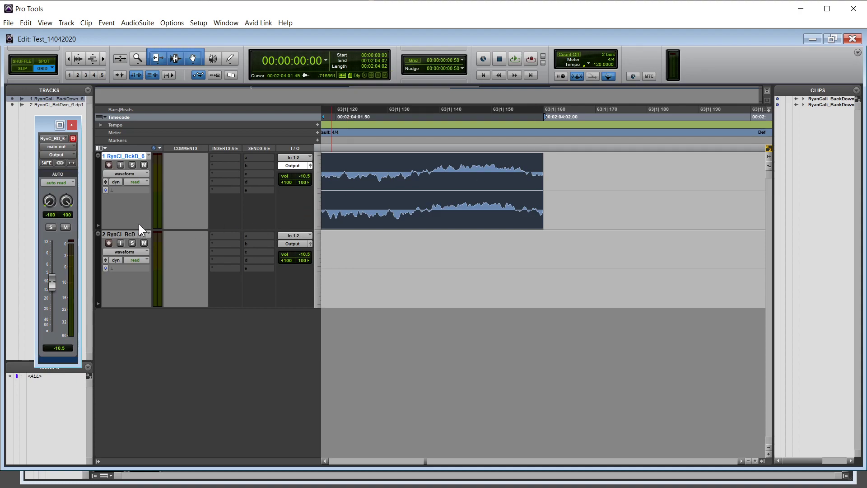
pyautogui.moveTo(139, 229); pyautogui.dragTo(145, 353)
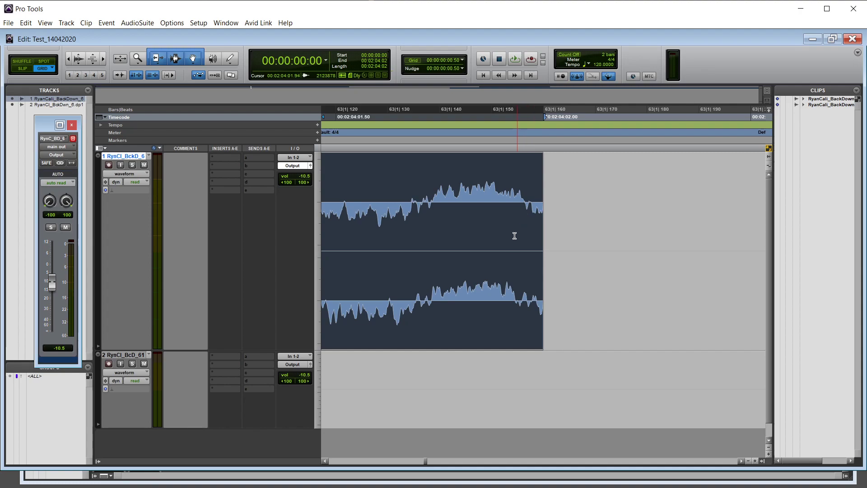
# - Add a short fade-out at the end of the first clip piece using its corner fade handle
pyautogui.click(421, 229)
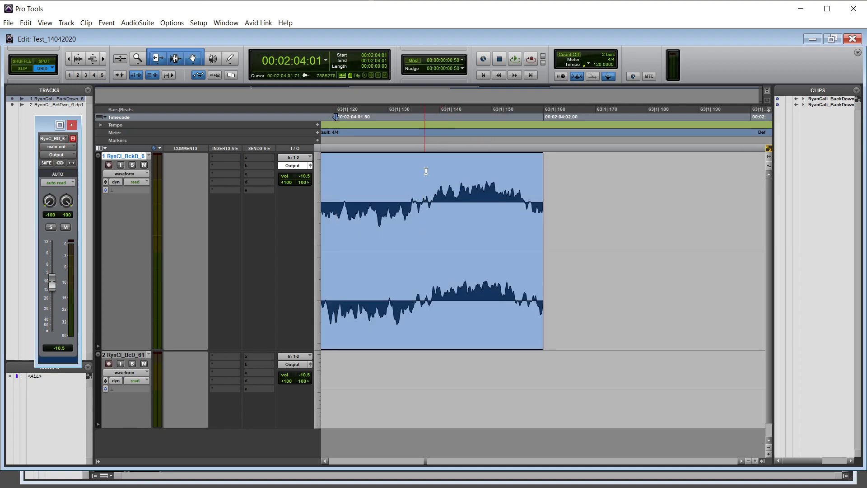
pyautogui.press('alt')
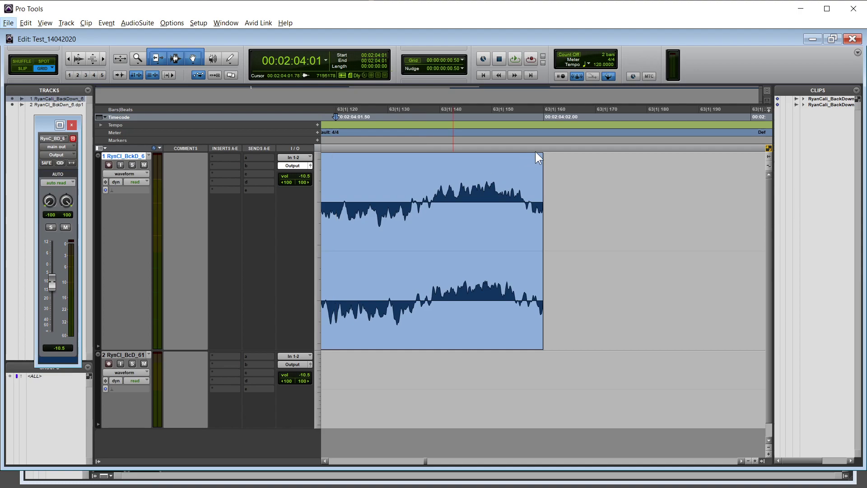
pyautogui.click(529, 167)
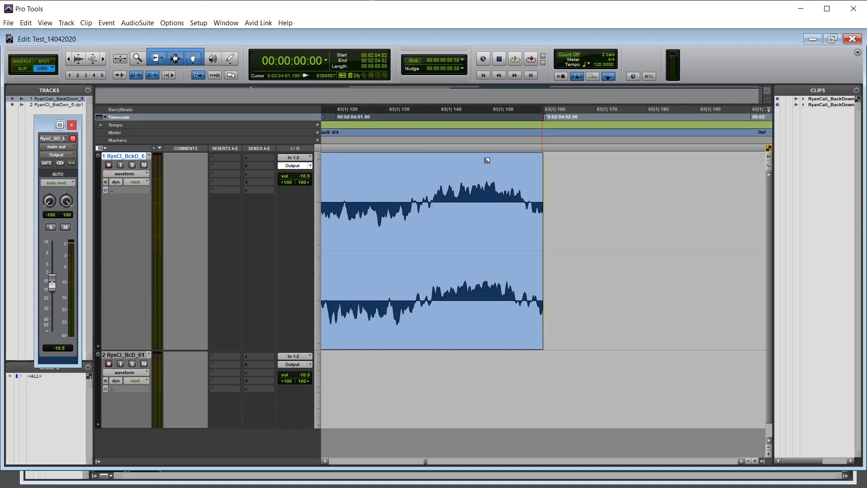
pyautogui.moveTo(452, 163); pyautogui.dragTo(446, 183)
pyautogui.click(475, 197)
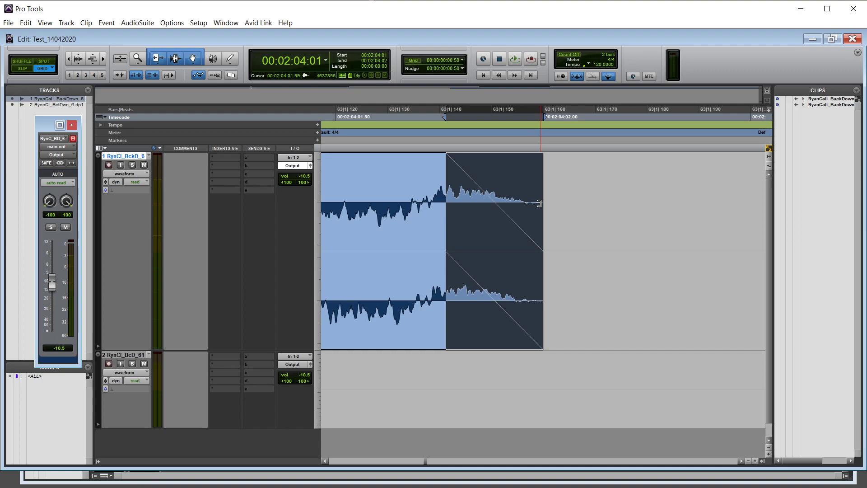
# - Add a very short fade-in at the start of the second clip piece at 00:02:04:20, undoing and redrawing it once
pyautogui.press('r')
pyautogui.press('r')
pyautogui.press('r')
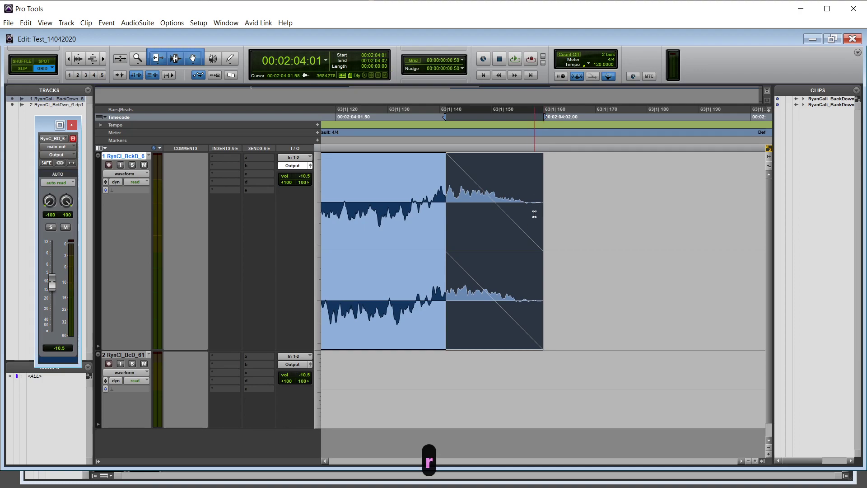
pyautogui.press('r')
pyautogui.press('r')
pyautogui.press('r')
pyautogui.press('r')
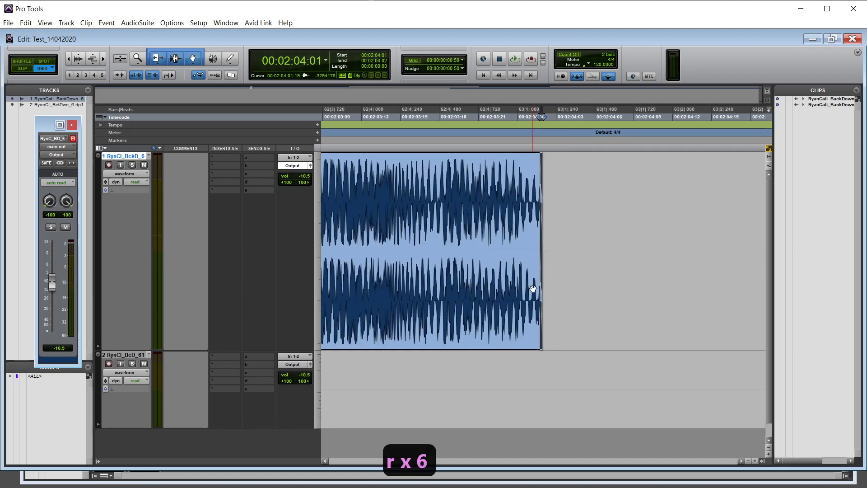
pyautogui.click(631, 323)
pyautogui.press('t')
pyautogui.press('t')
pyautogui.press('t')
pyautogui.press('t')
pyautogui.press('t')
pyautogui.press('t')
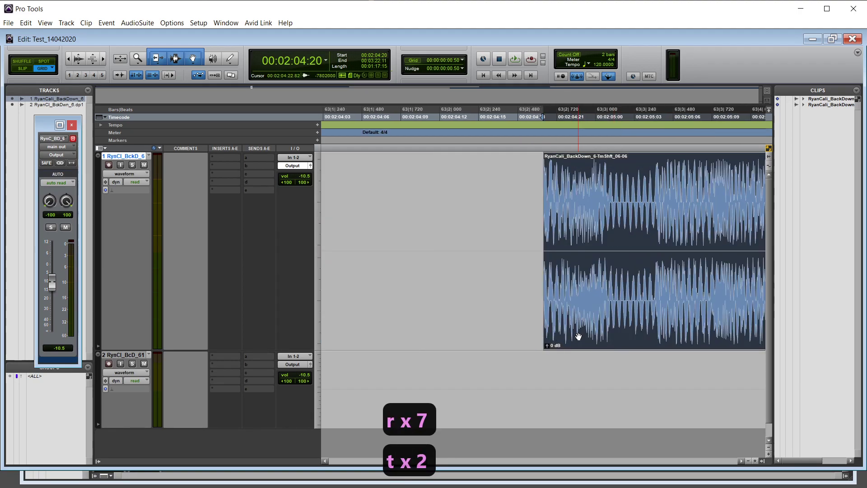
pyautogui.press('t')
pyautogui.press('t')
pyautogui.press('t')
pyautogui.press('t')
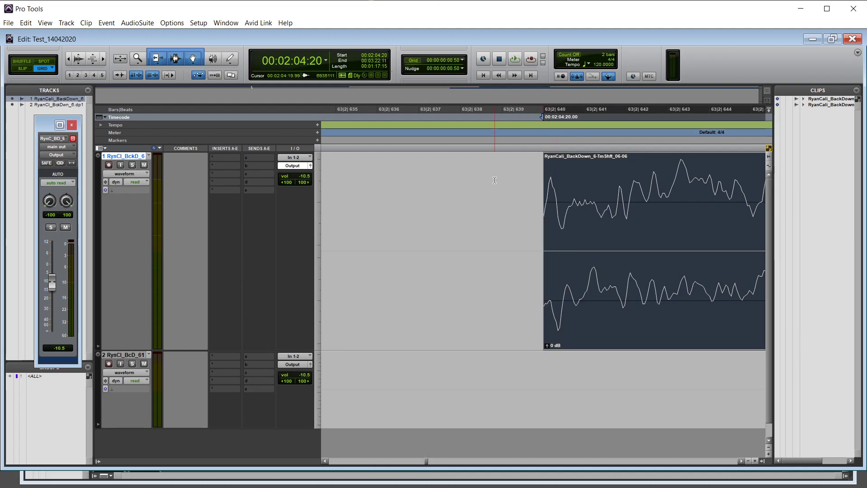
pyautogui.click(582, 261)
pyautogui.click(589, 283)
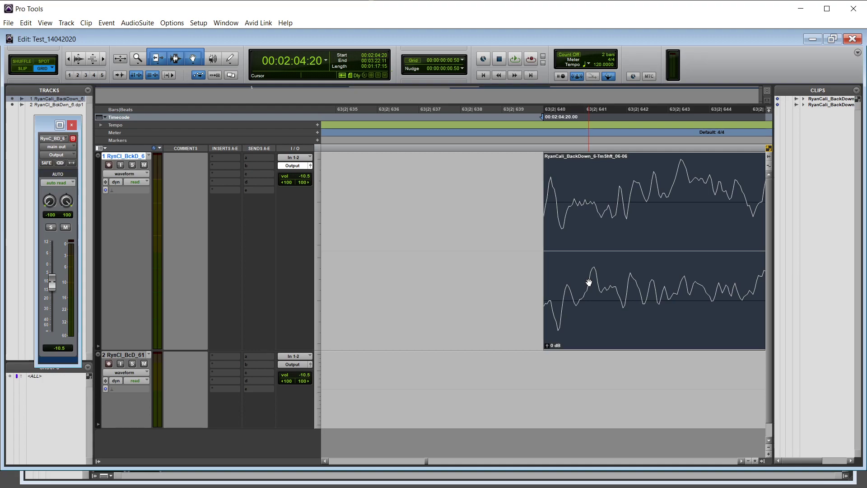
pyautogui.click(555, 158)
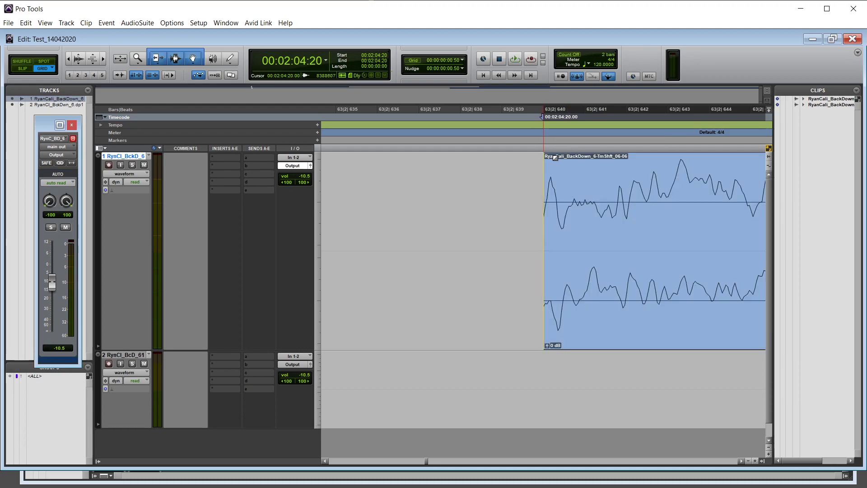
pyautogui.moveTo(550, 160); pyautogui.dragTo(561, 160)
pyautogui.hotkey('ctrl', 'z')
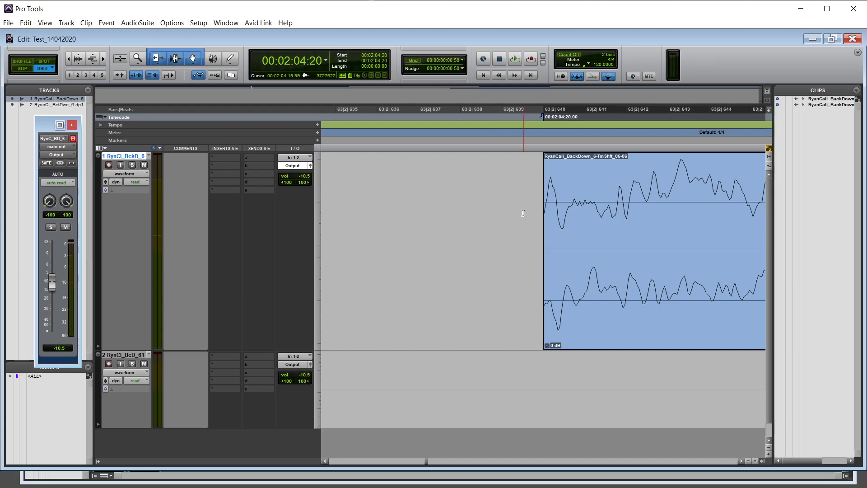
pyautogui.moveTo(545, 157); pyautogui.dragTo(556, 159)
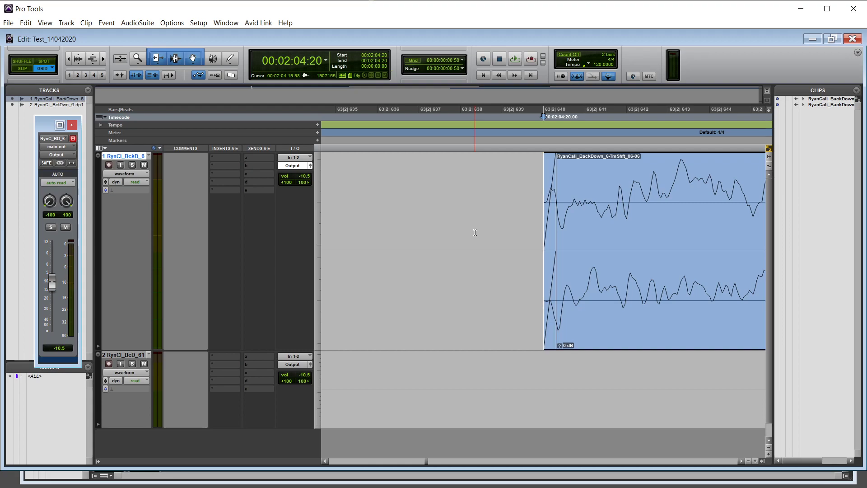
# - Examine the short fades on both sides of the gap at wider views, up to the full arrangement of both tracks
pyautogui.press('r')
pyautogui.press('r')
pyautogui.press('r')
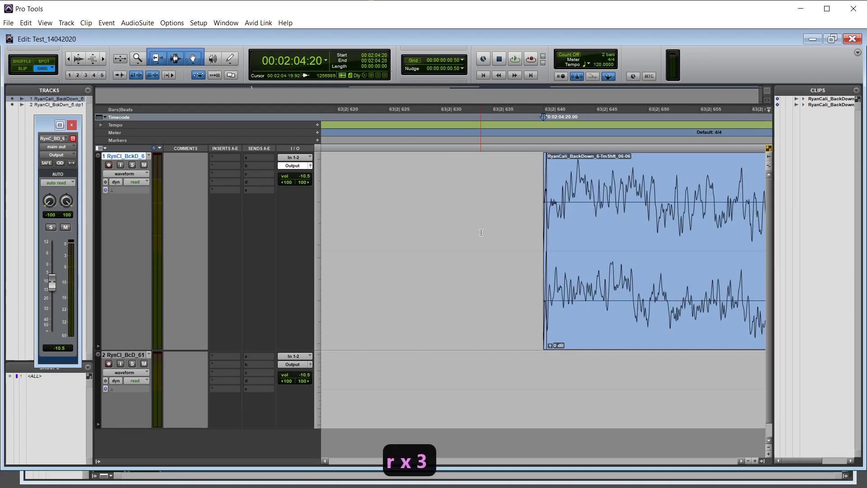
pyautogui.press('r')
pyautogui.press('r')
pyautogui.press('r')
pyautogui.press('r')
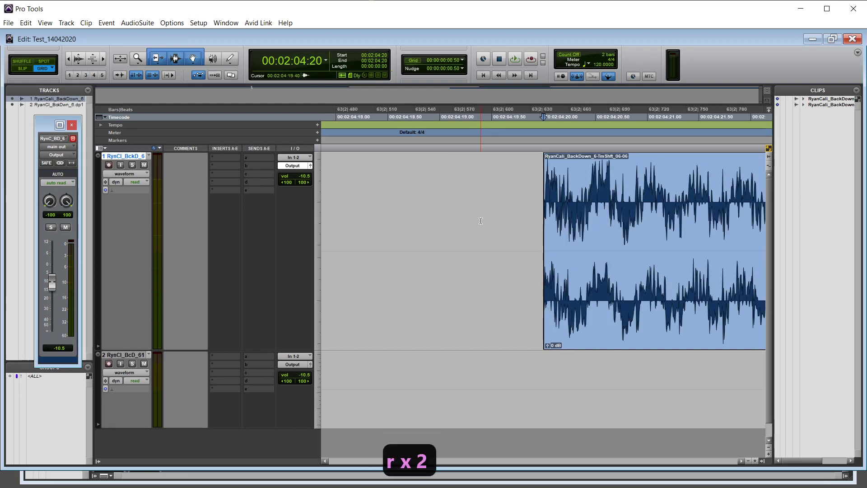
pyautogui.press('r')
pyautogui.press('r')
pyautogui.press('r')
pyautogui.press('r')
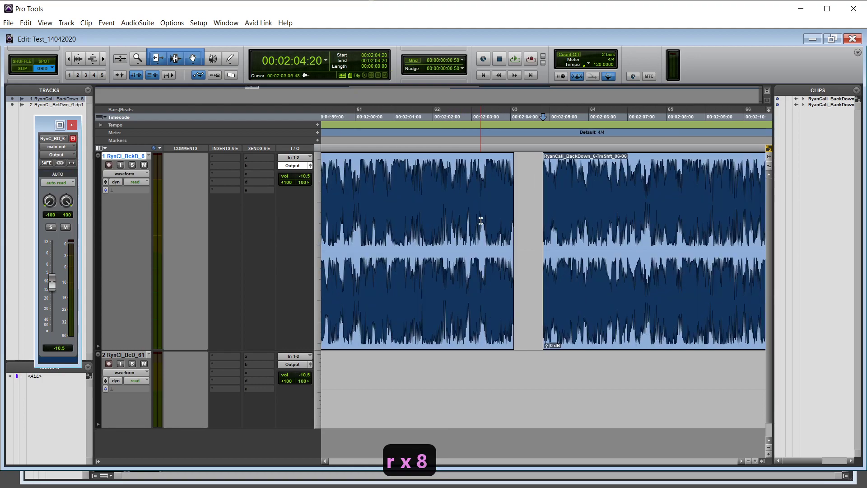
pyautogui.press('r')
pyautogui.press('r')
pyautogui.press('r')
pyautogui.press('r')
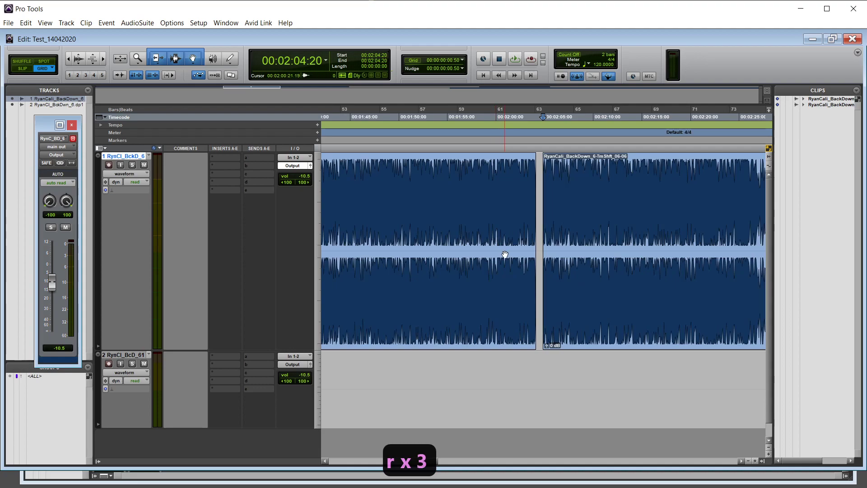
pyautogui.press('r')
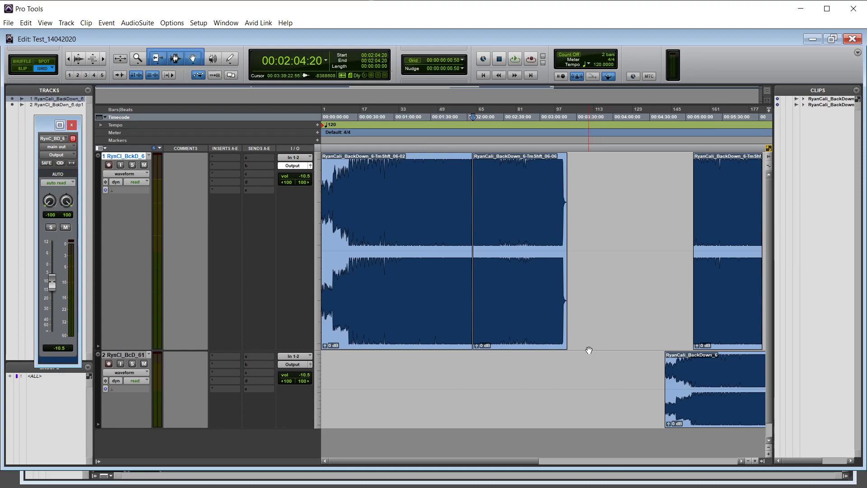
# - Undo the fades, moves and splits on the first track's clip, and place the edit cursor at 00:04:55:08
pyautogui.hotkey('ctrl', 'z')
pyautogui.hotkey('ctrl', 'z')
pyautogui.hotkey('ctrl', 'z')
pyautogui.hotkey('ctrl', 'z')
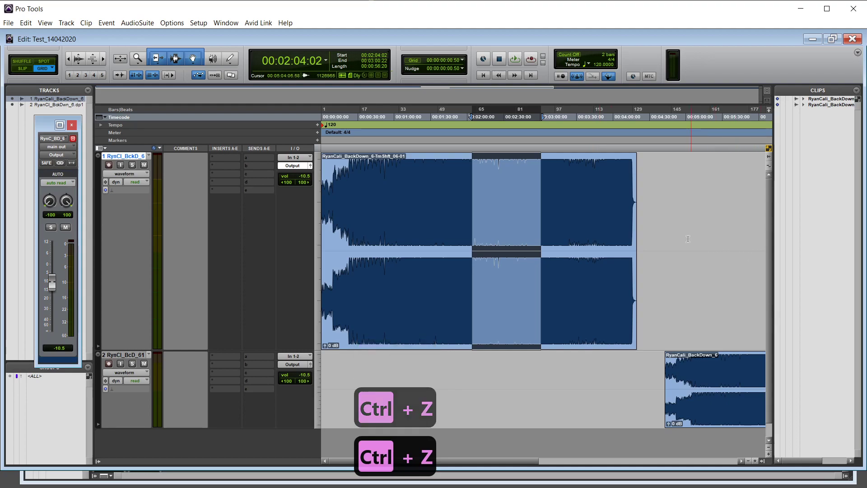
pyautogui.click(680, 308)
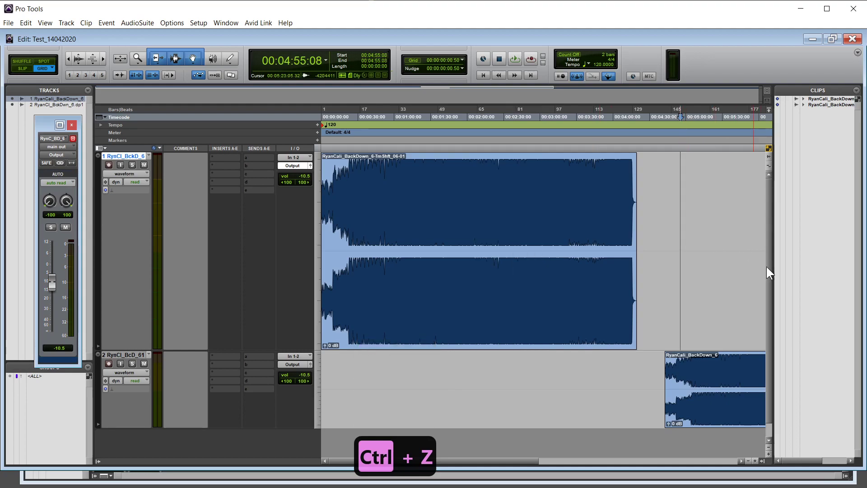
# - Try the Slip, Spot and Shuffle edit modes in turn, returning to Slip
pyautogui.click(24, 67)
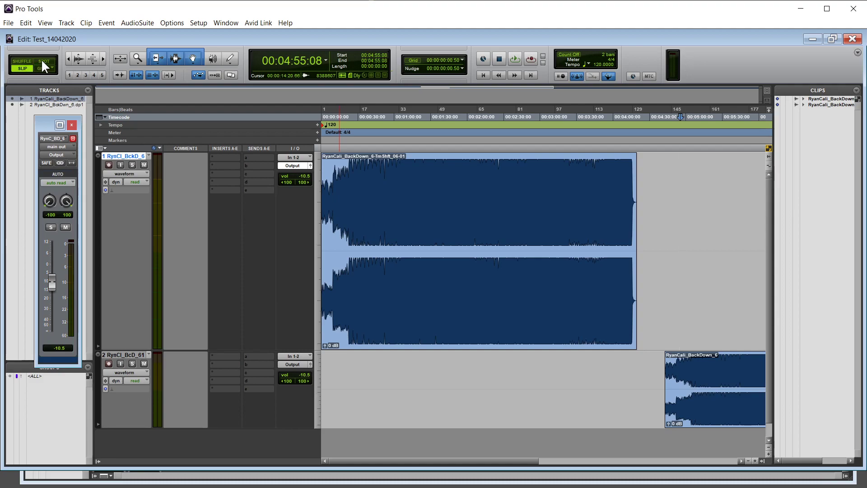
pyautogui.click(42, 60)
pyautogui.click(26, 60)
pyautogui.click(23, 66)
# - Cycle the edit mode through Shuffle, Slip, Spot, absolute Grid and Relative Grid, finishing in Slip
pyautogui.press('F1')
pyautogui.press('F2')
pyautogui.press('F3')
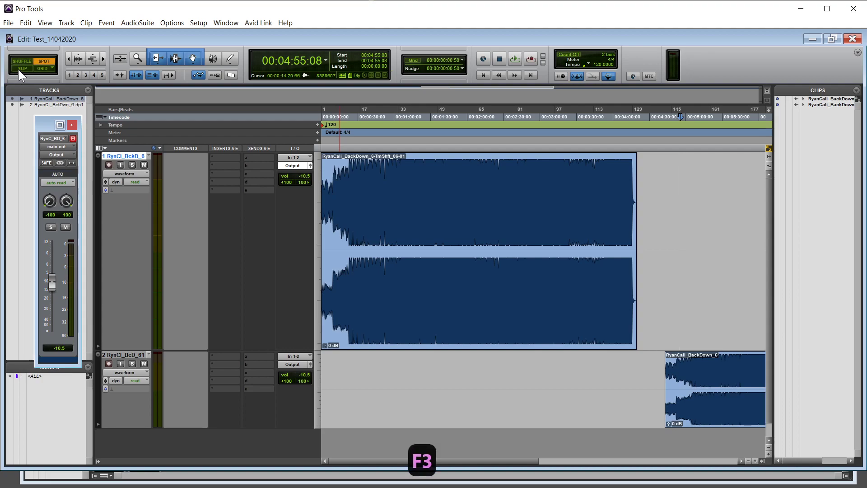
pyautogui.press('F4')
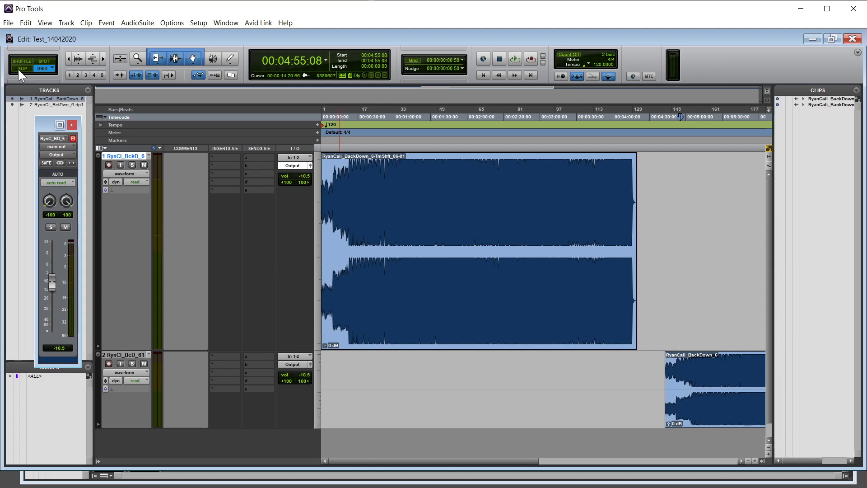
pyautogui.press('F4')
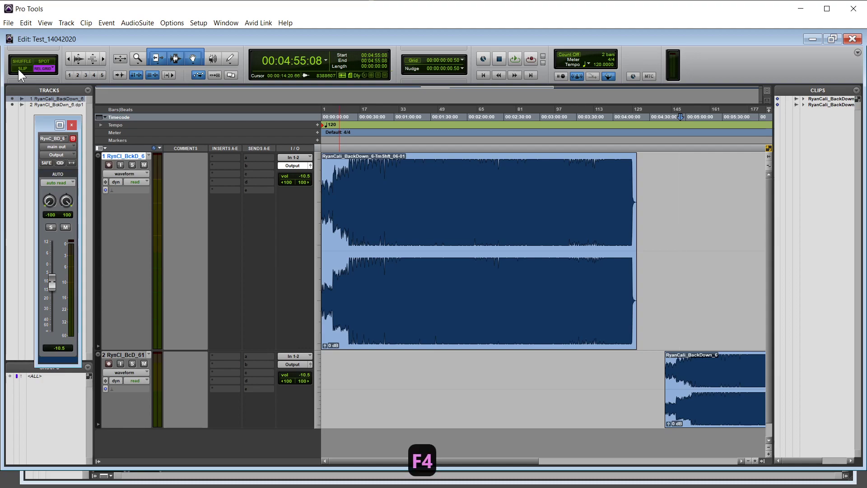
pyautogui.press('F4')
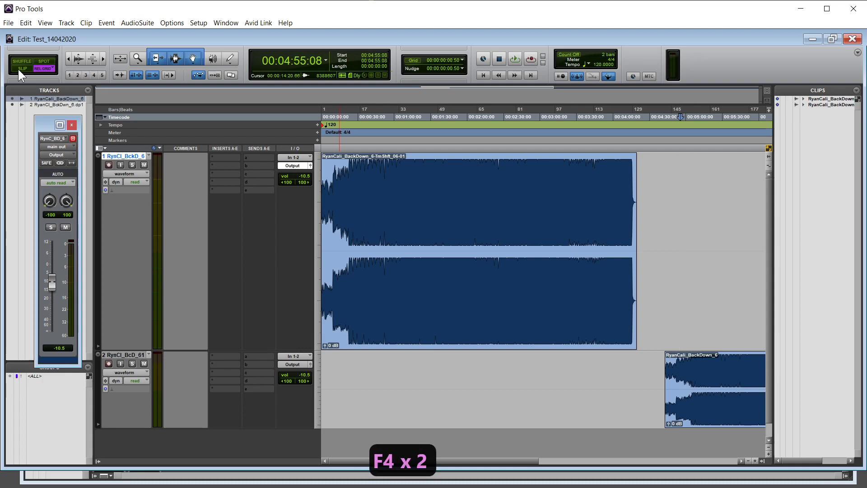
pyautogui.press('F4')
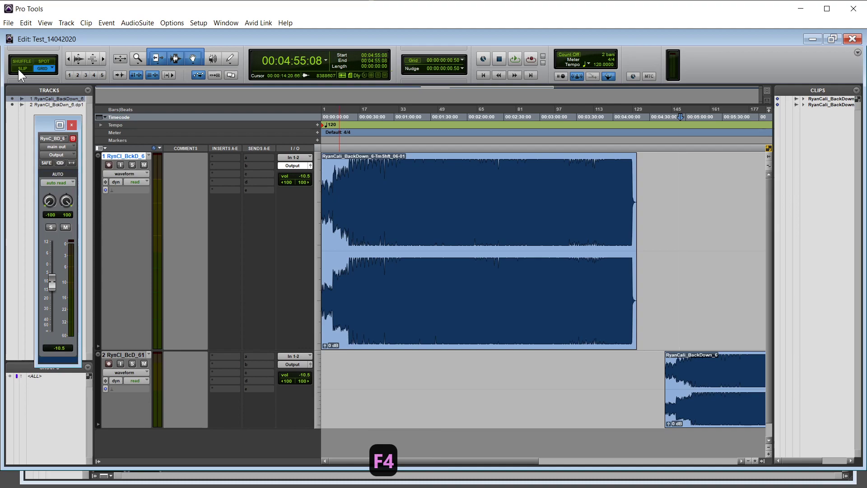
pyautogui.press('F2')
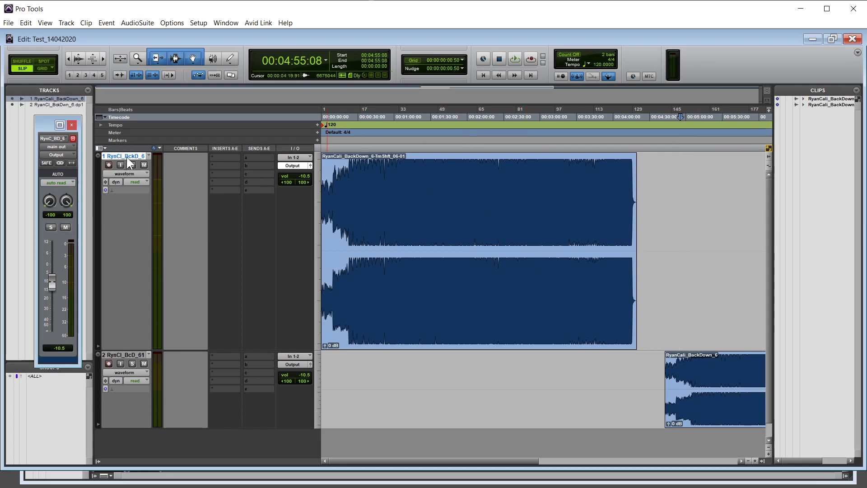
# - Hide the Inserts A-E and Sends A-E columns in the Edit window
pyautogui.click(102, 148)
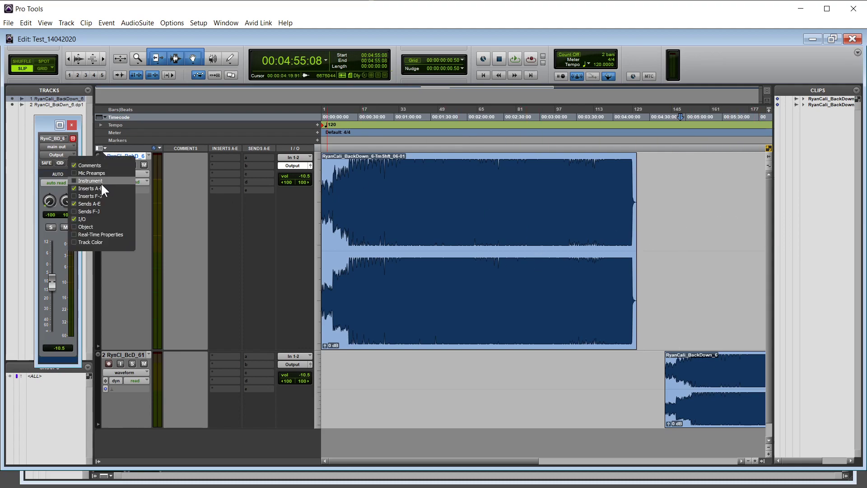
pyautogui.click(74, 188)
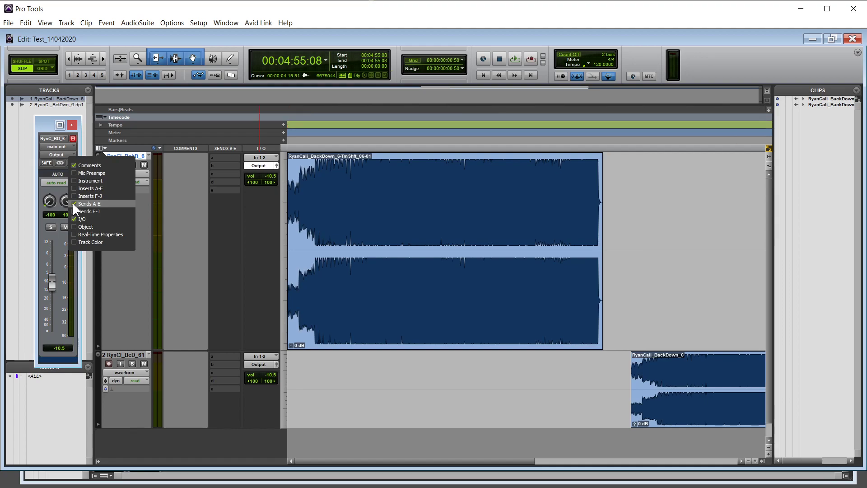
pyautogui.click(74, 204)
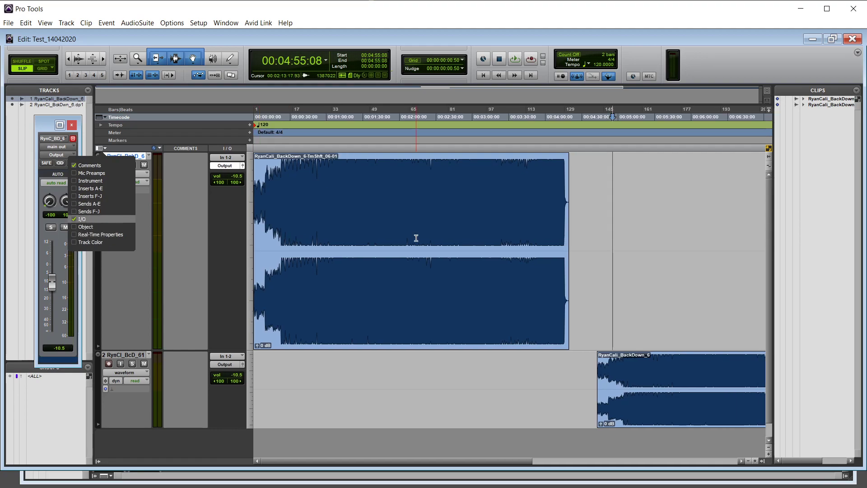
pyautogui.click(611, 185)
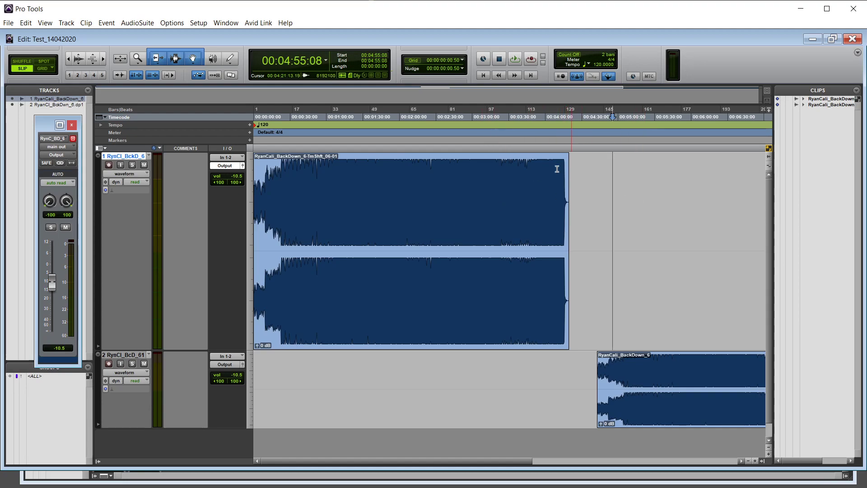
# - Show the grid lines and set the grid to Bars|Beats with a value of 1 bar
pyautogui.click(414, 61)
pyautogui.click(462, 60)
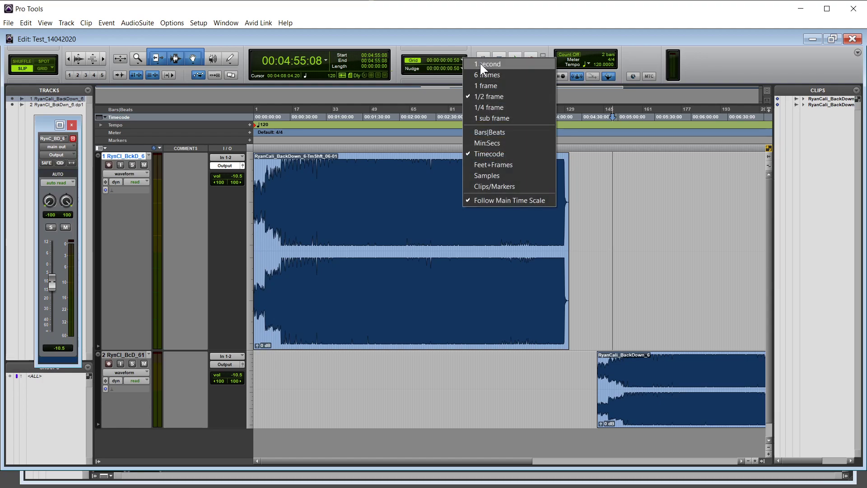
pyautogui.click(486, 134)
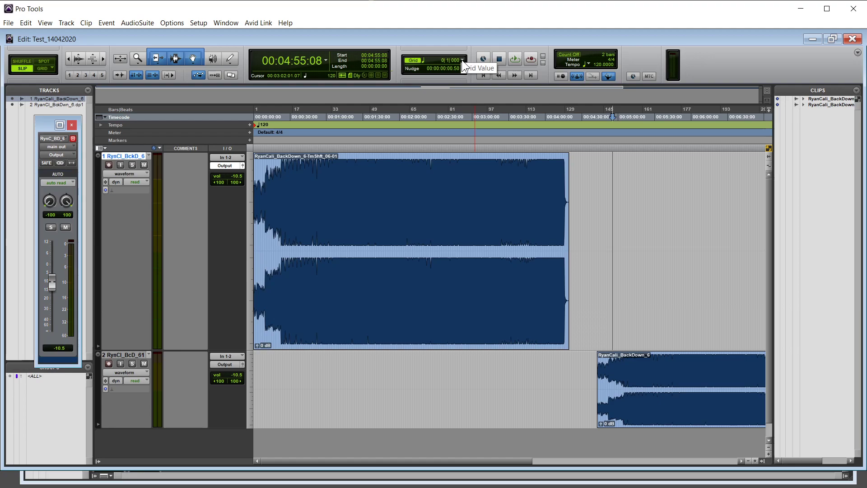
pyautogui.click(461, 59)
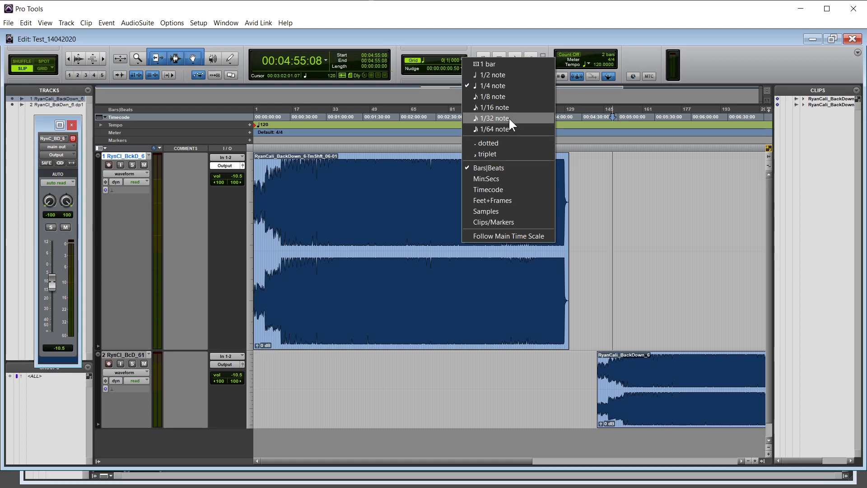
pyautogui.click(500, 62)
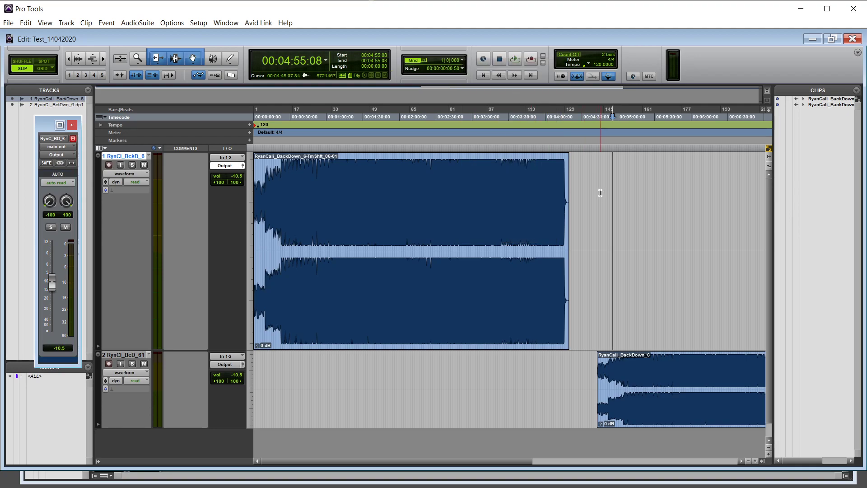
pyautogui.press('t')
pyautogui.press('t')
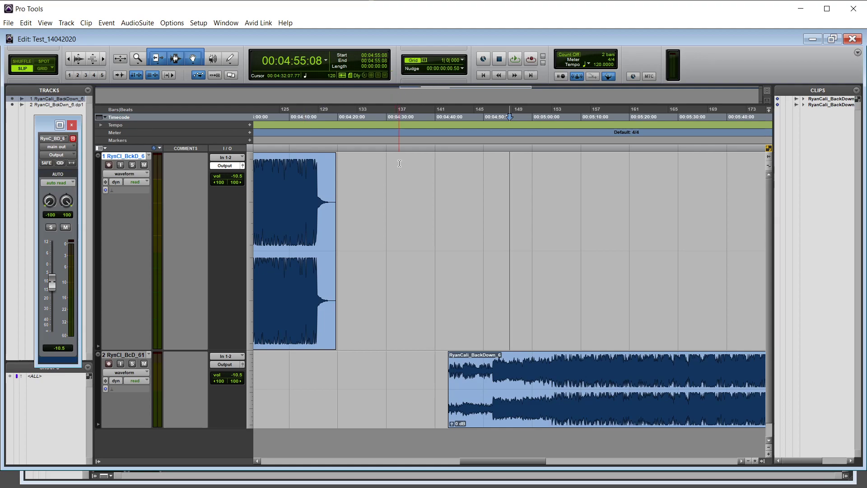
# - Try Bars|Beats as the main time scale and return to Timecode
pyautogui.click(115, 109)
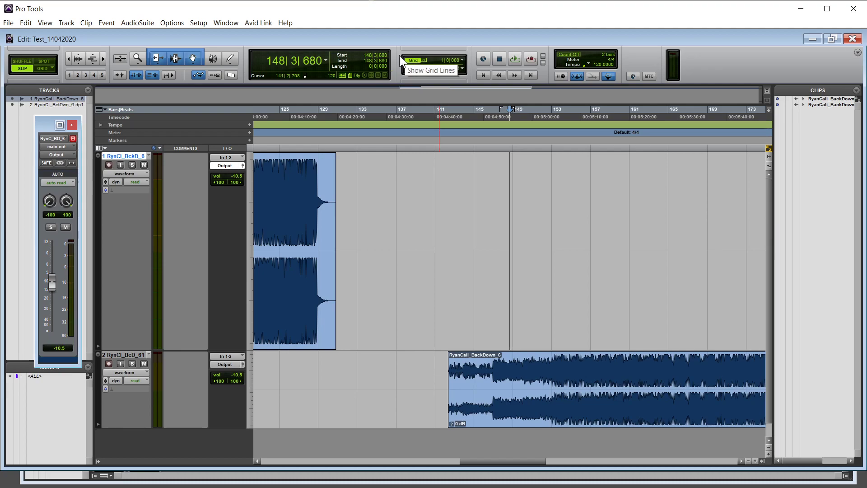
pyautogui.click(325, 59)
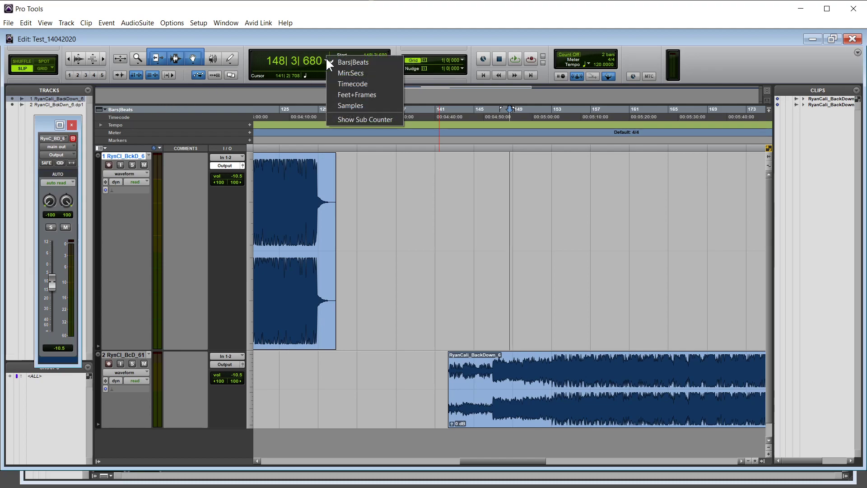
pyautogui.click(342, 40)
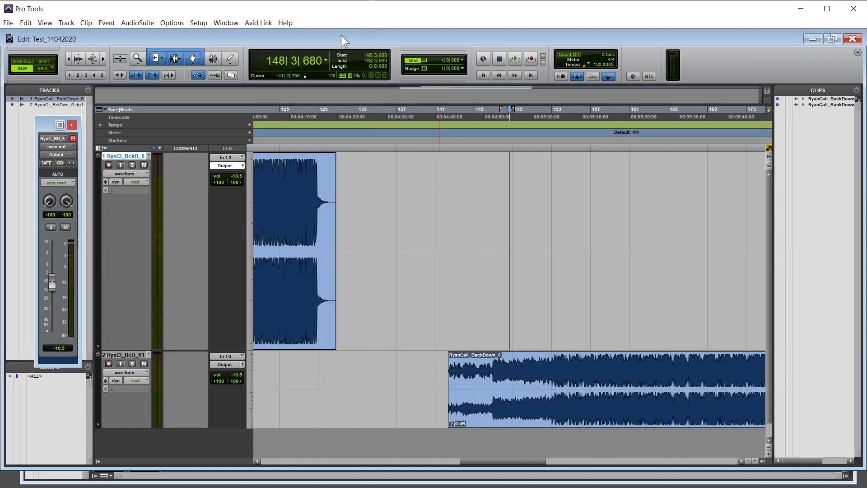
pyautogui.click(121, 117)
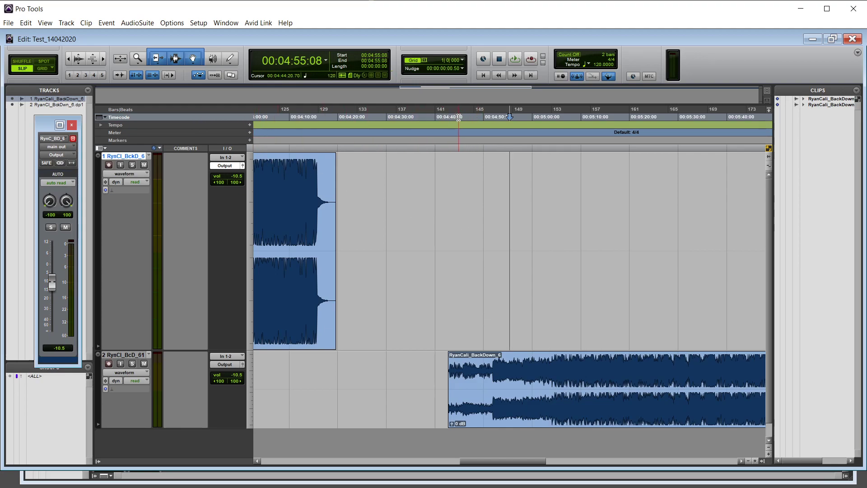
# - Place the edit cursor at 00:04:38:04 in the empty part of the first track
pyautogui.click(461, 59)
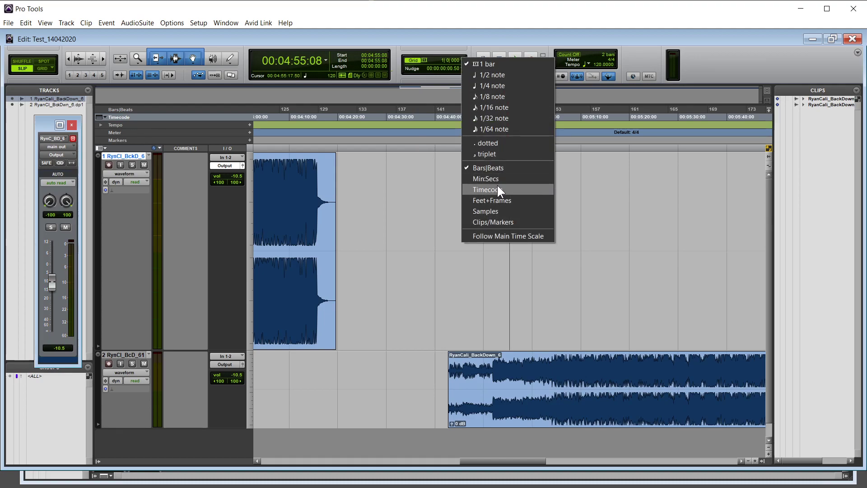
pyautogui.click(426, 186)
pyautogui.click(426, 186)
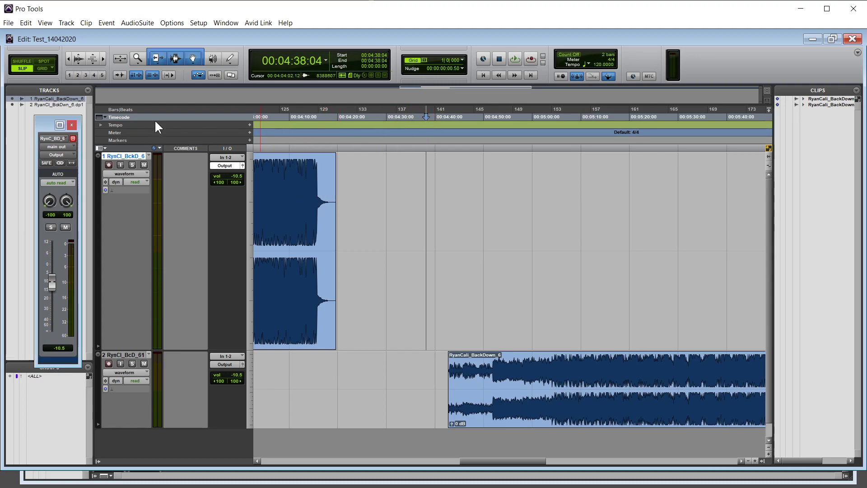
# - Set the main time scale to Bars|Beats and the grid value to 1/4 note
pyautogui.click(126, 109)
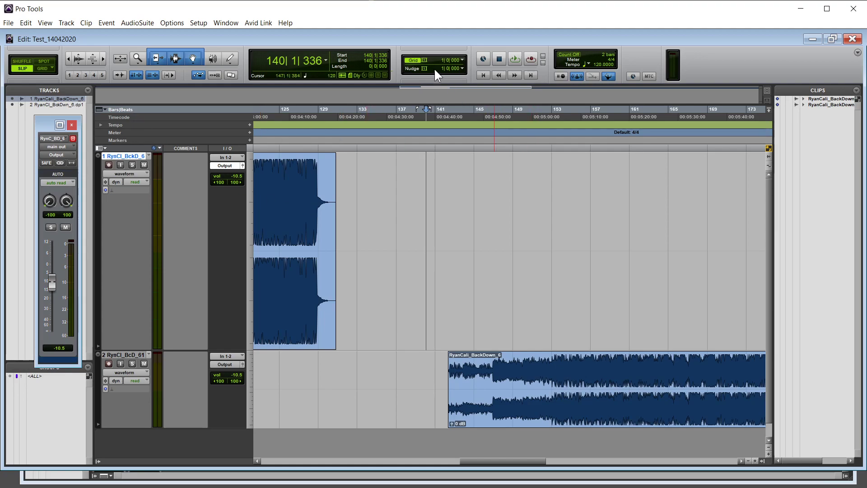
pyautogui.click(462, 59)
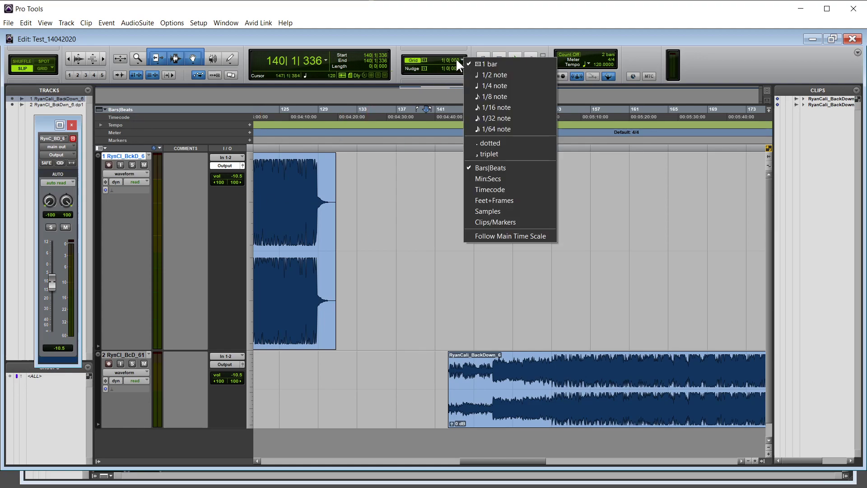
pyautogui.click(496, 85)
pyautogui.press('t')
pyautogui.press('t')
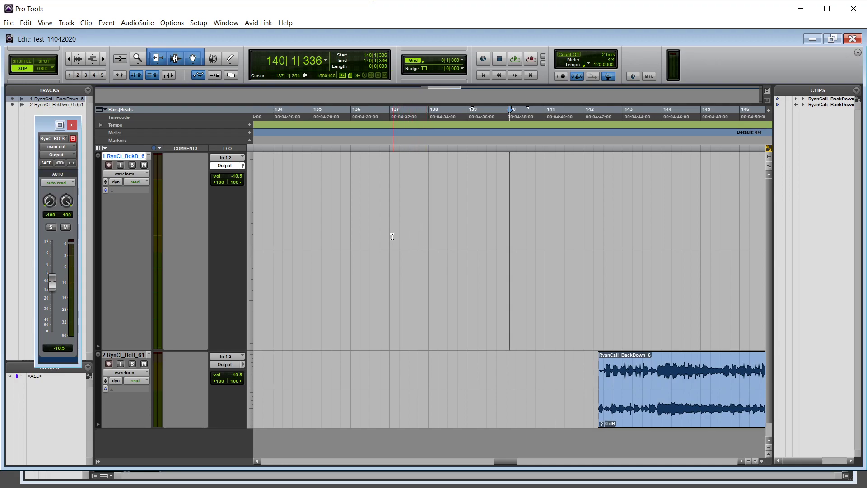
# - Move the first track's clip freely in Slip mode to 6|1|773 and 1|4|441, and undo the moves
pyautogui.hscroll(-5, 409, 255)
pyautogui.hscroll(-20, 409, 256)
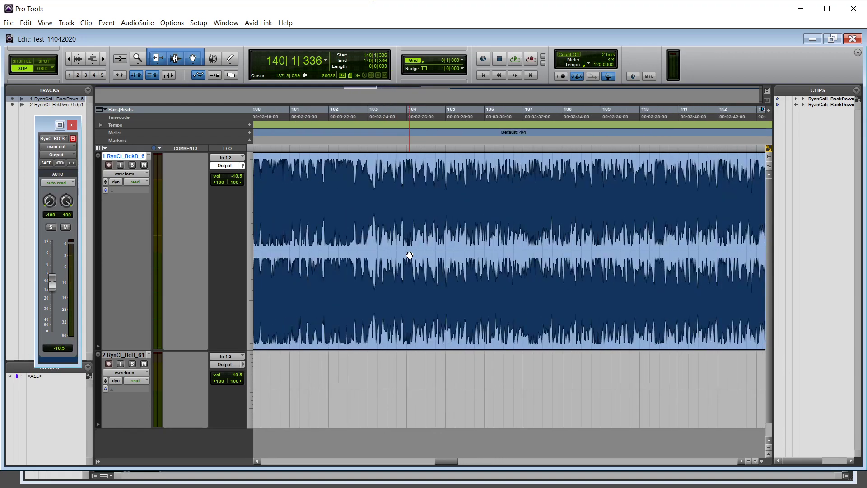
pyautogui.press('r')
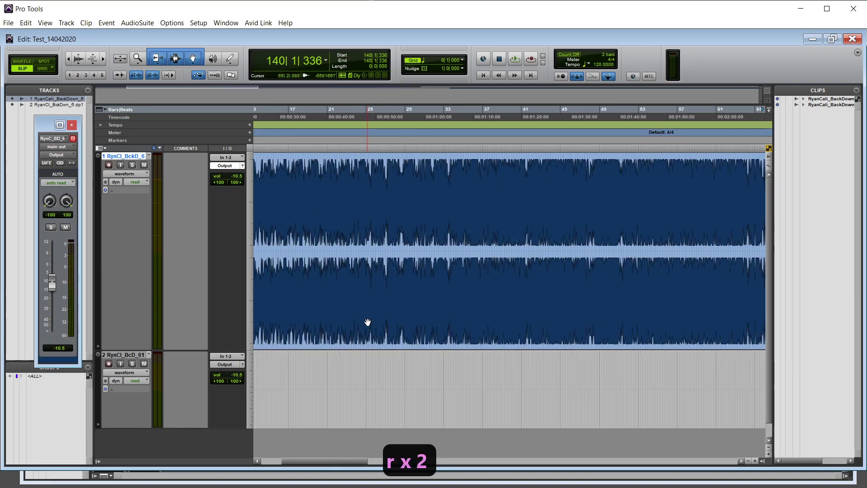
pyautogui.moveTo(319, 342); pyautogui.dragTo(370, 345)
pyautogui.press('t')
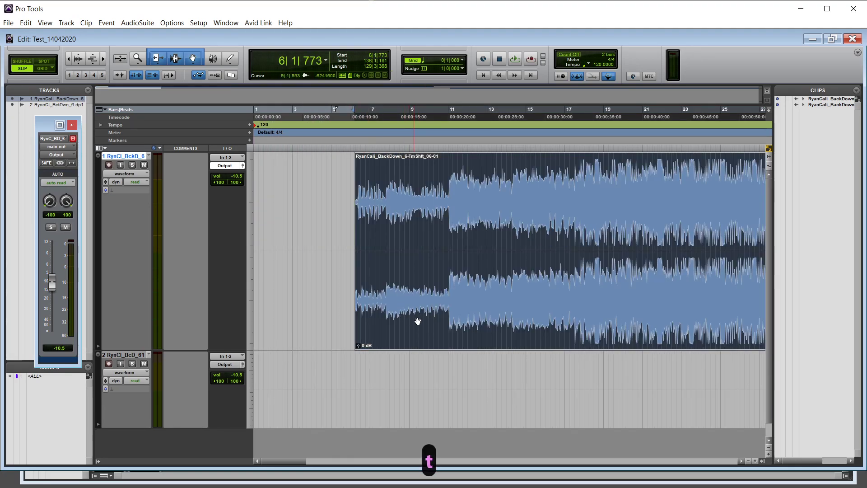
pyautogui.press('t')
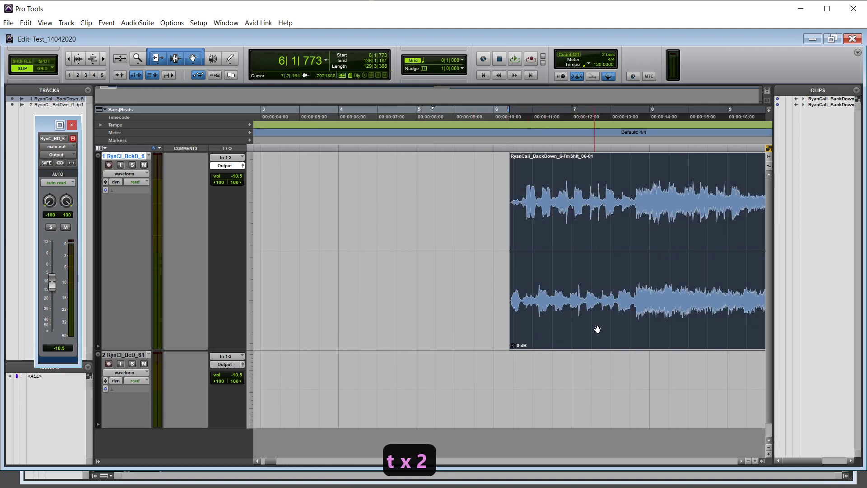
pyautogui.moveTo(606, 325); pyautogui.dragTo(269, 344)
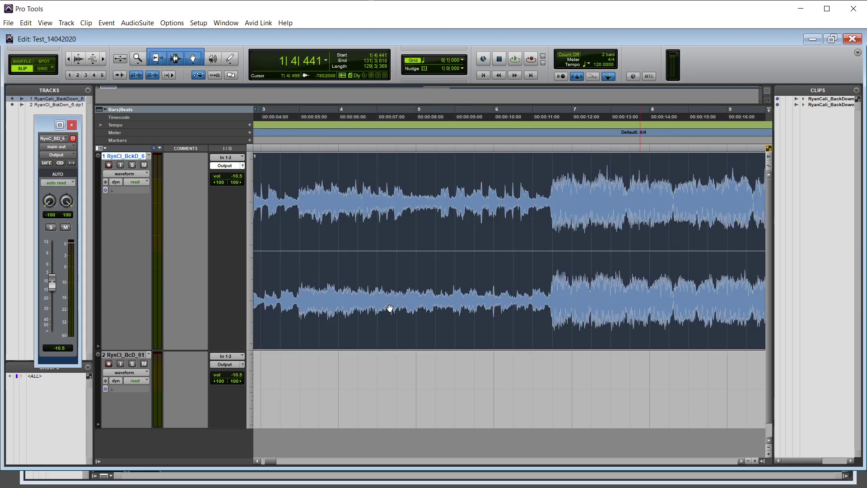
pyautogui.hotkey('ctrl', 'z')
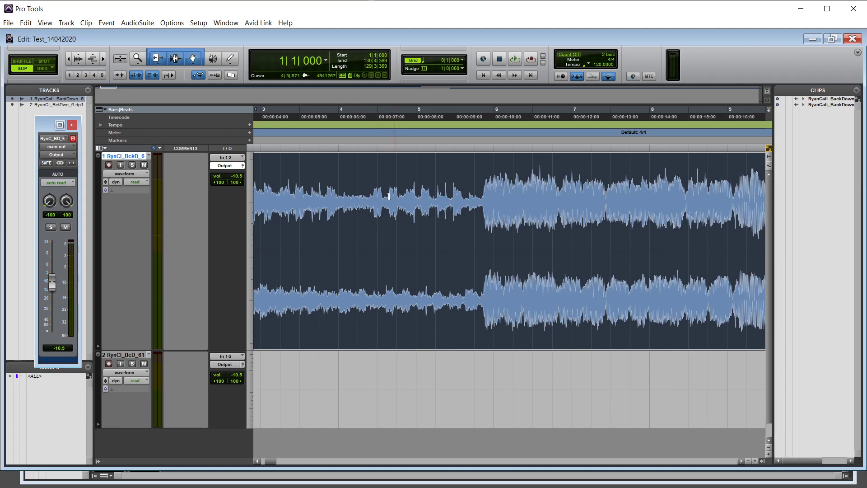
# - Move the first track's clip off the grid to start at 4|3|648 in Slip mode
pyautogui.press('r')
pyautogui.press('r')
pyautogui.moveTo(363, 324); pyautogui.dragTo(416, 330)
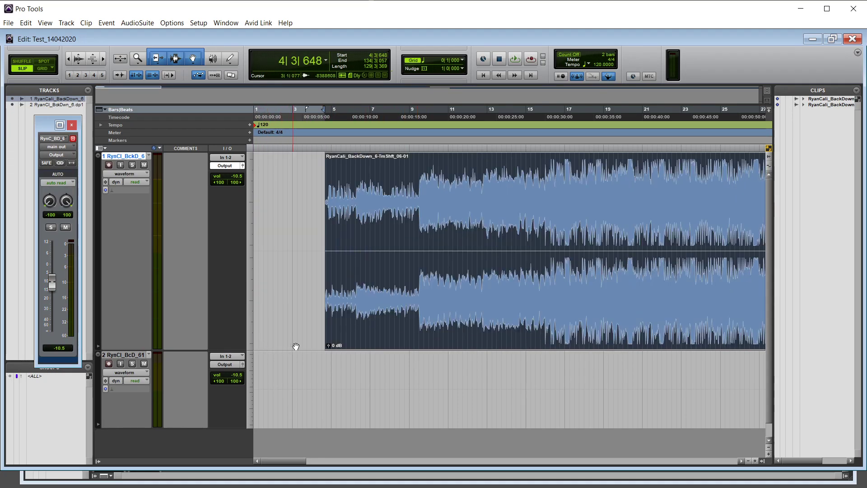
pyautogui.press('t')
pyautogui.press('t')
pyautogui.press('t')
pyautogui.press('r')
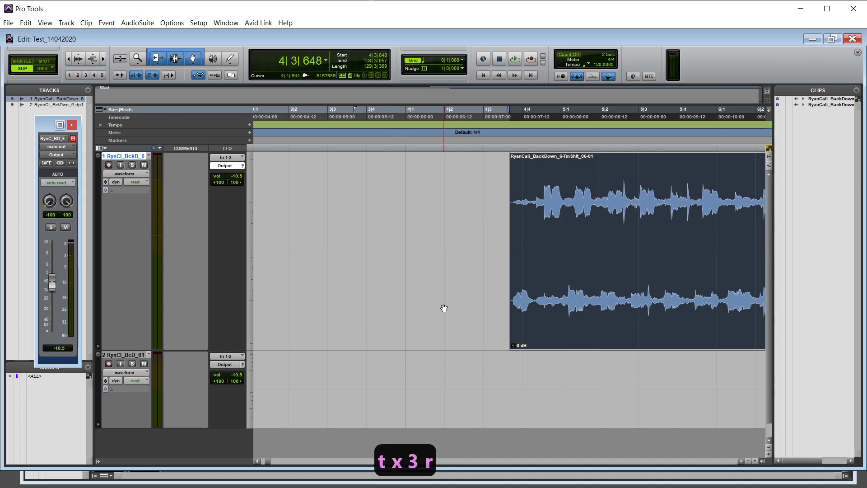
# - Switch to Grid mode and move the clip to 1/4-note positions including 4|3|000 and 15|3|000, undoing the last move
pyautogui.click(42, 67)
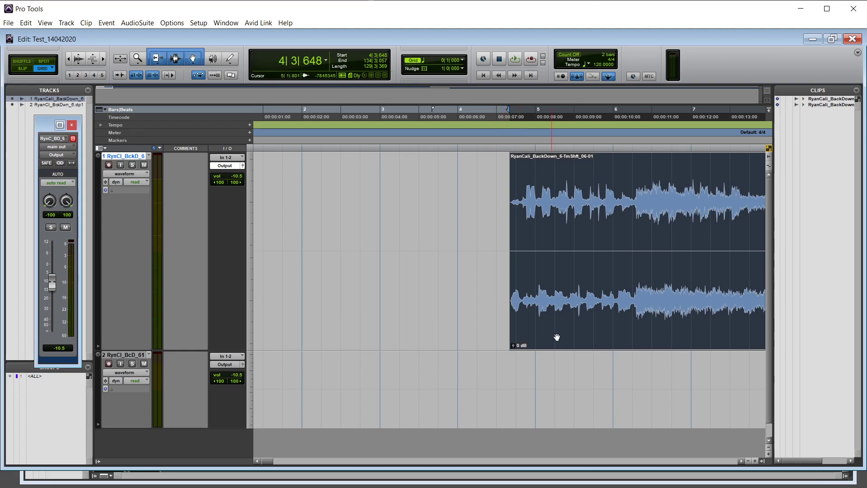
pyautogui.moveTo(551, 336); pyautogui.dragTo(503, 303)
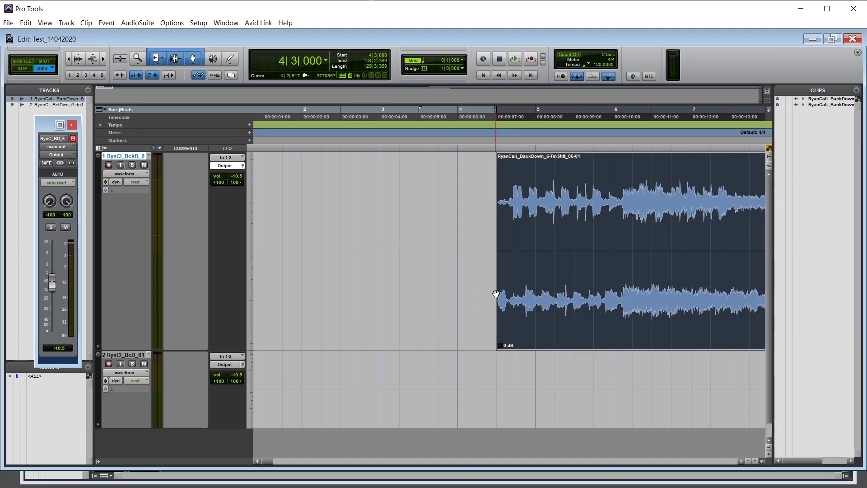
pyautogui.moveTo(566, 330); pyautogui.dragTo(352, 275)
pyautogui.hscroll(-1, 426, 306)
pyautogui.press('r')
pyautogui.press('r')
pyautogui.press('r')
pyautogui.moveTo(404, 276); pyautogui.dragTo(493, 334)
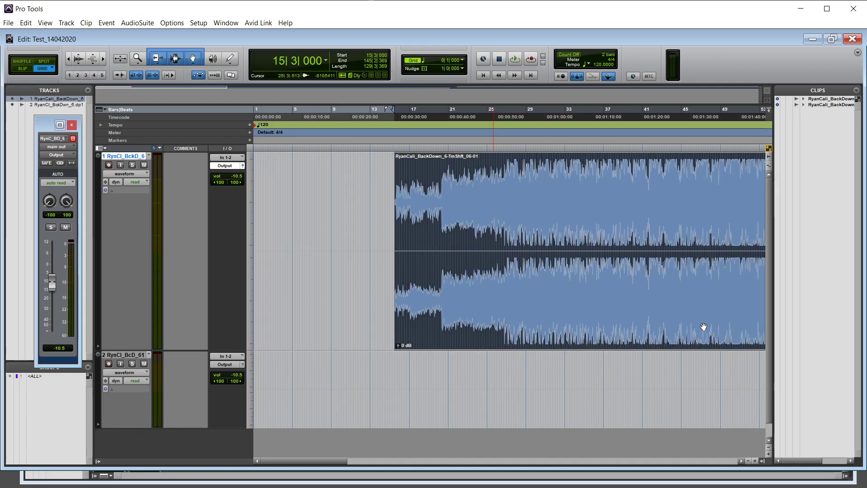
pyautogui.hotkey('ctrl', 'z')
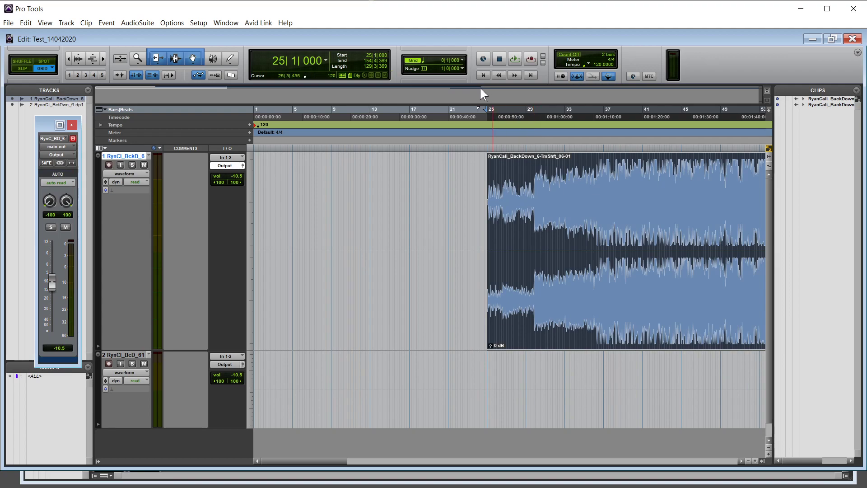
# - Set the grid value to 1 bar and move the clip to 12|1|000, 14|1|000 and back to 1|1|000
pyautogui.click(461, 59)
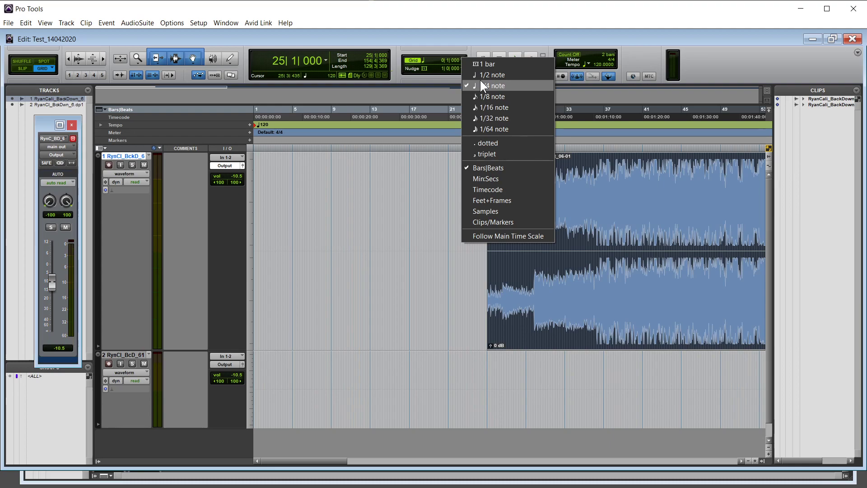
pyautogui.click(499, 61)
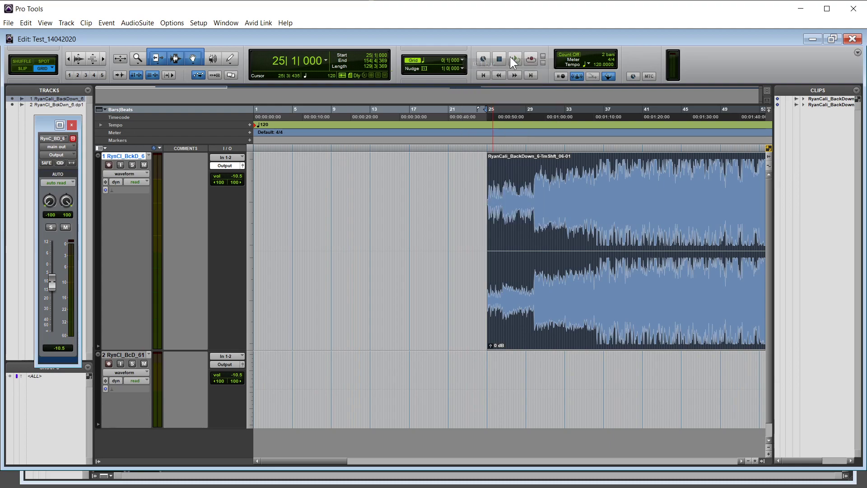
pyautogui.moveTo(533, 246); pyautogui.dragTo(482, 244)
pyautogui.click(472, 213)
pyautogui.moveTo(636, 326); pyautogui.dragTo(509, 328)
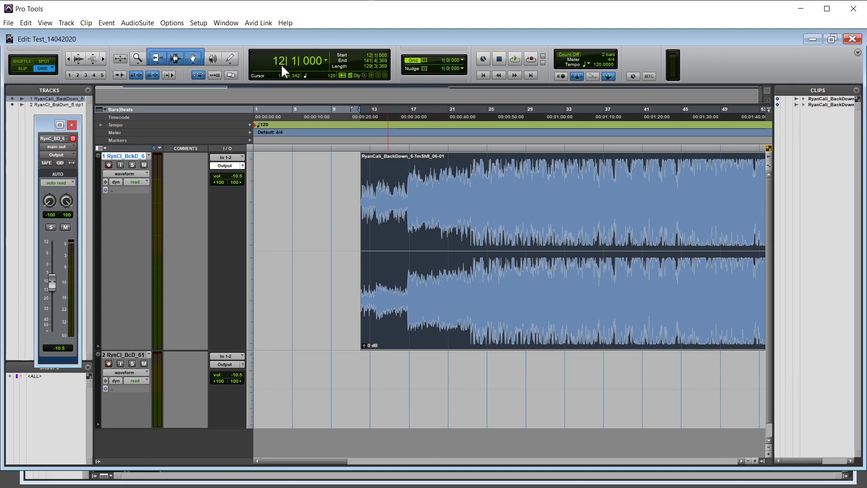
pyautogui.moveTo(453, 338); pyautogui.dragTo(470, 338)
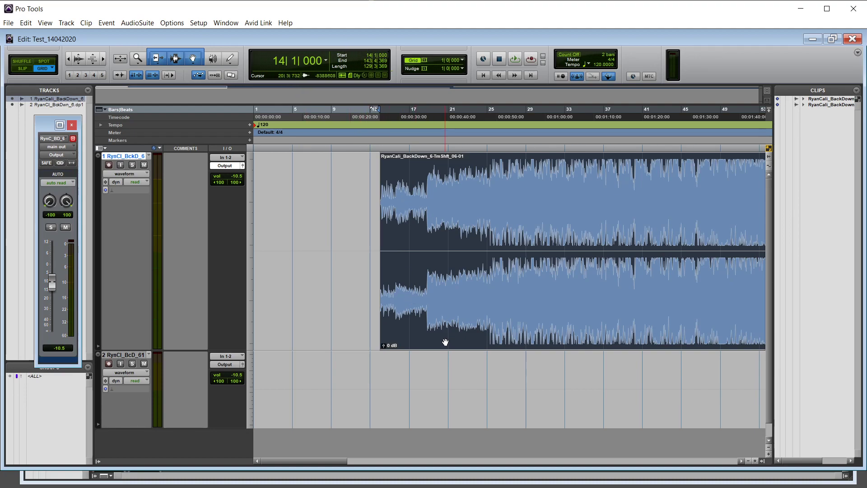
pyautogui.moveTo(439, 340); pyautogui.dragTo(280, 312)
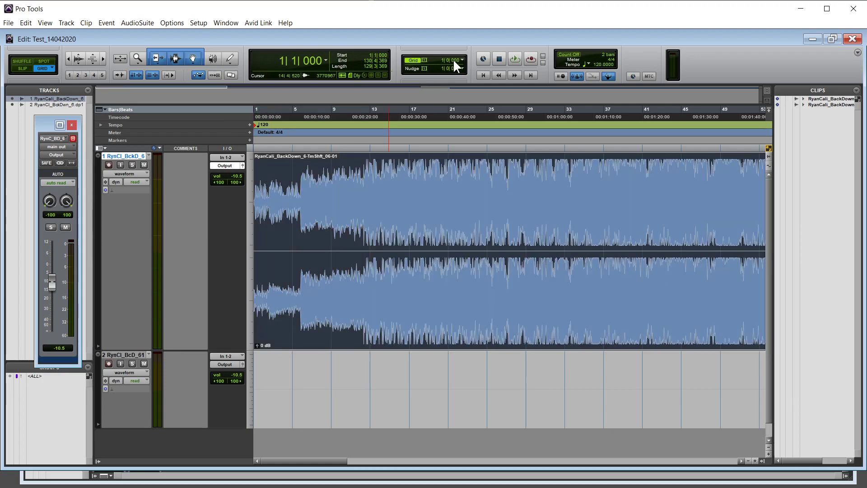
# - Move the clip along a 1/2-note grid and back to 1|1|000, and return to Slip mode
pyautogui.click(461, 59)
pyautogui.click(474, 71)
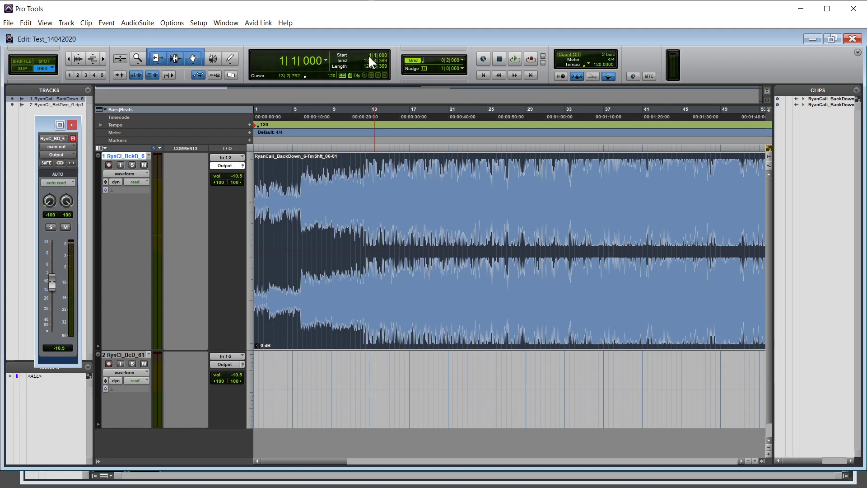
pyautogui.click(330, 325)
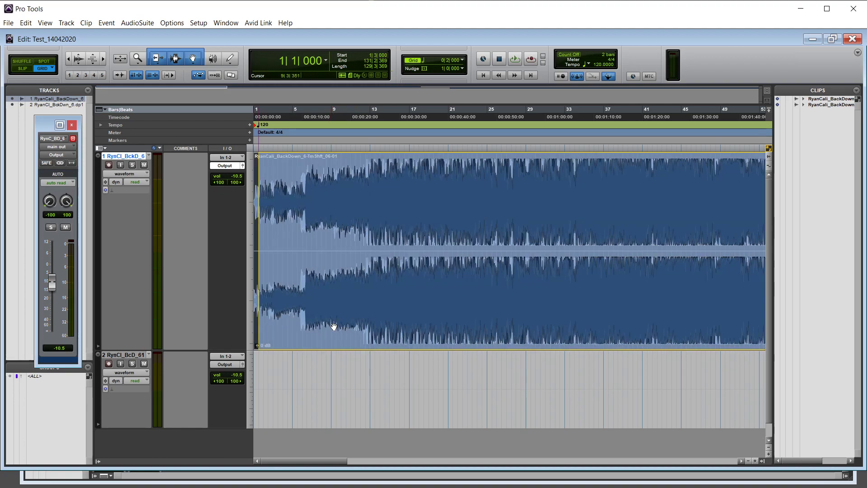
pyautogui.moveTo(333, 326); pyautogui.dragTo(280, 329)
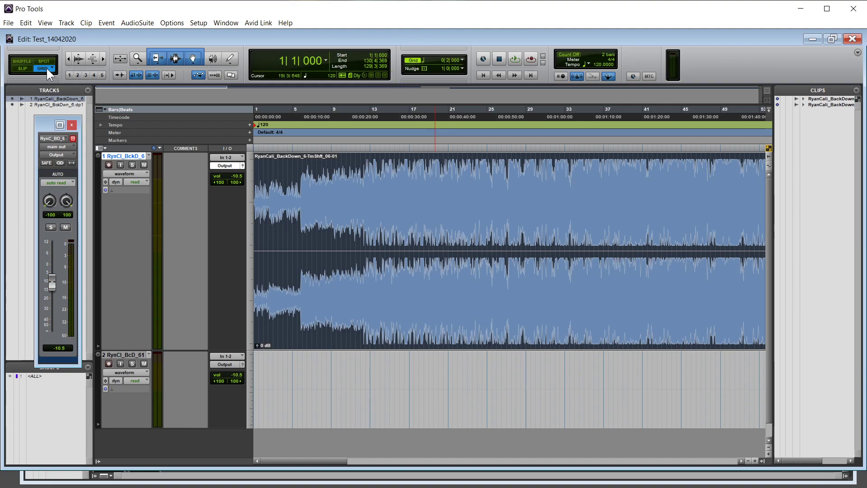
pyautogui.click(16, 67)
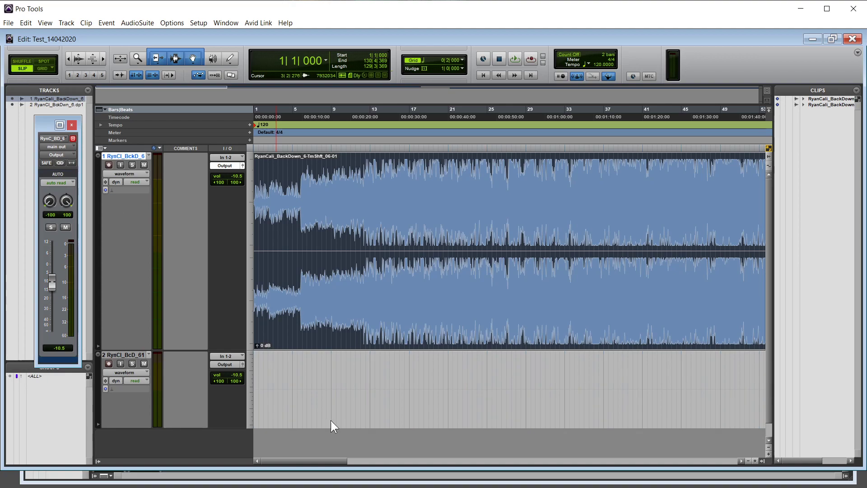
# - Move the first track's clip freely in Slip mode to start at 2|3|437 and at 2|3|860
pyautogui.press('t')
pyautogui.press('t')
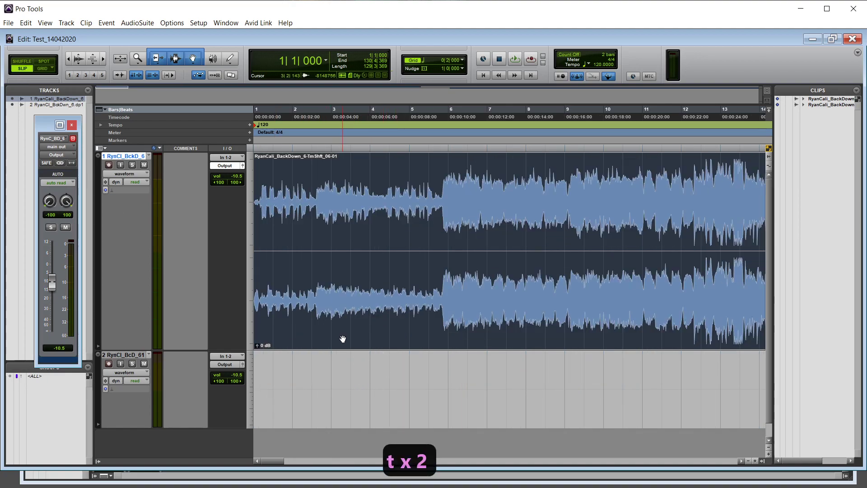
pyautogui.moveTo(347, 338); pyautogui.dragTo(409, 340)
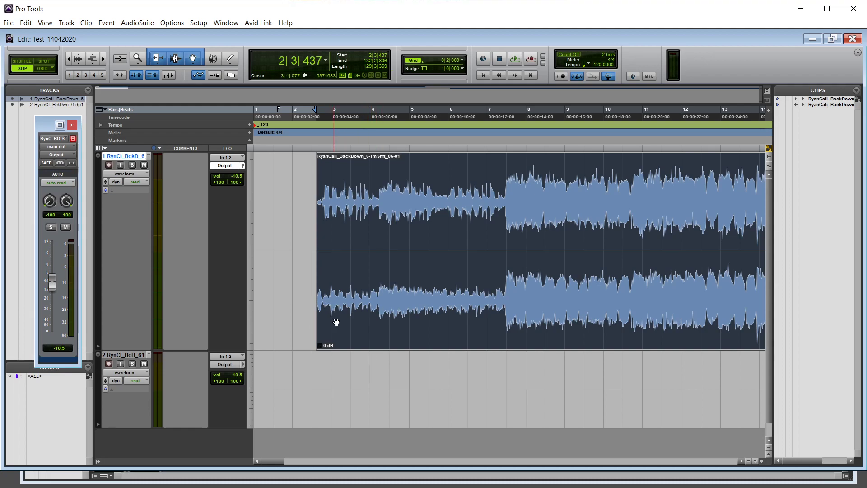
pyautogui.press('t')
pyautogui.press('t')
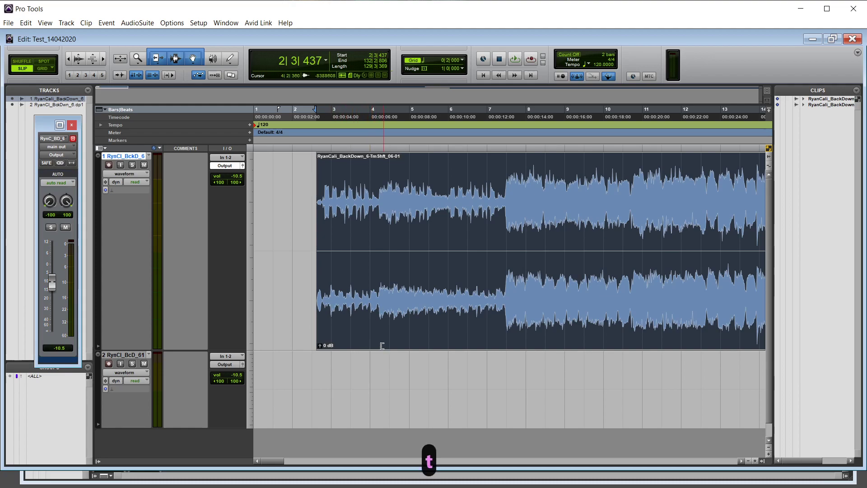
pyautogui.moveTo(571, 336); pyautogui.dragTo(600, 327)
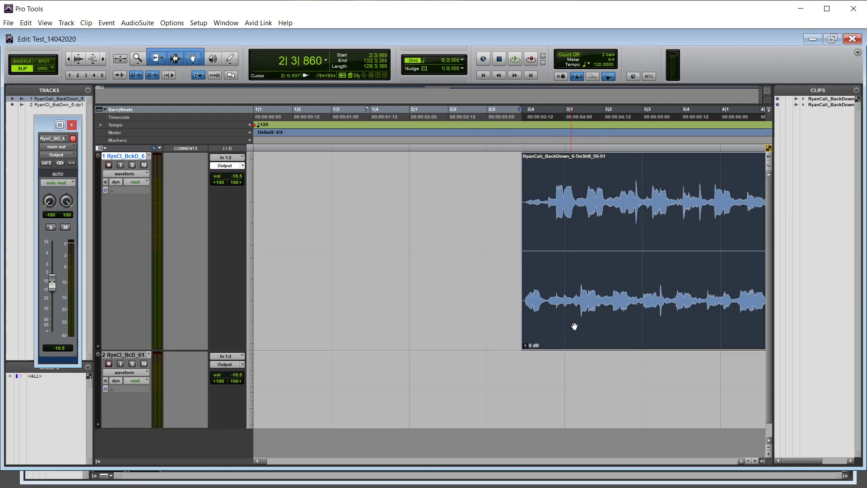
# - In Shuffle mode, delete the range 63|4|141 to 80|3|020 from the first track's clip and undo the deletion
pyautogui.press('r')
pyautogui.press('r')
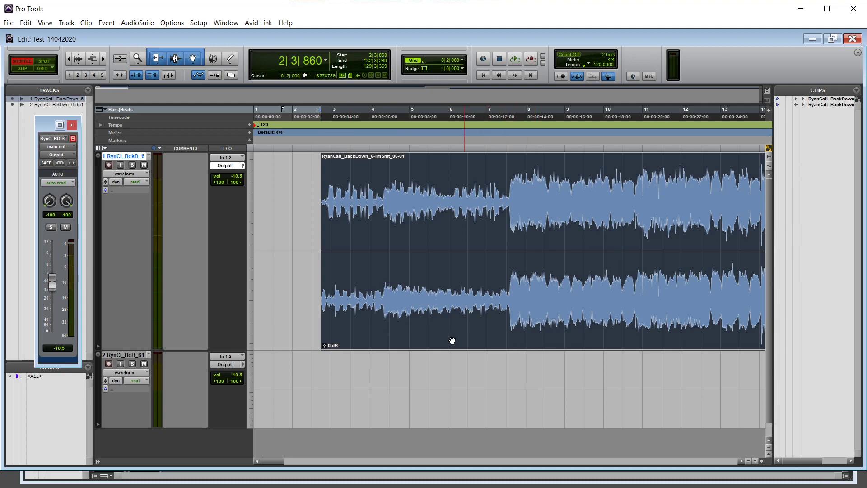
pyautogui.press('r')
pyautogui.press('r')
pyautogui.press('r')
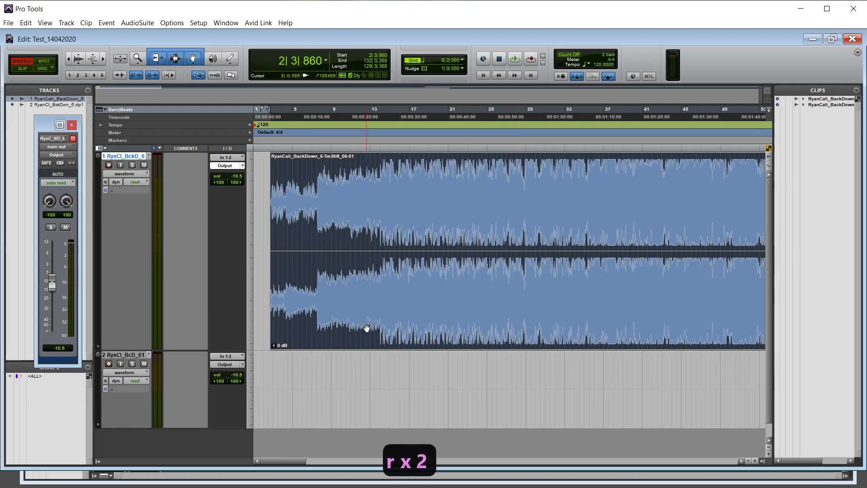
pyautogui.press('r')
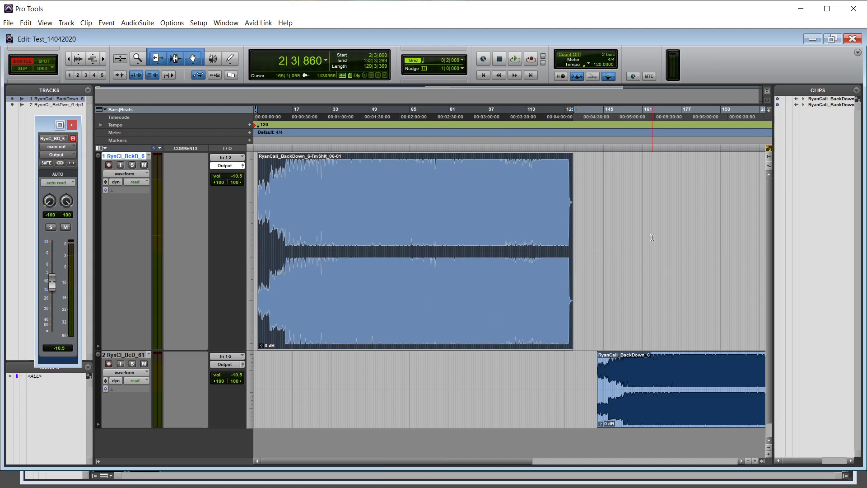
pyautogui.press('t')
pyautogui.press('t')
pyautogui.press('r')
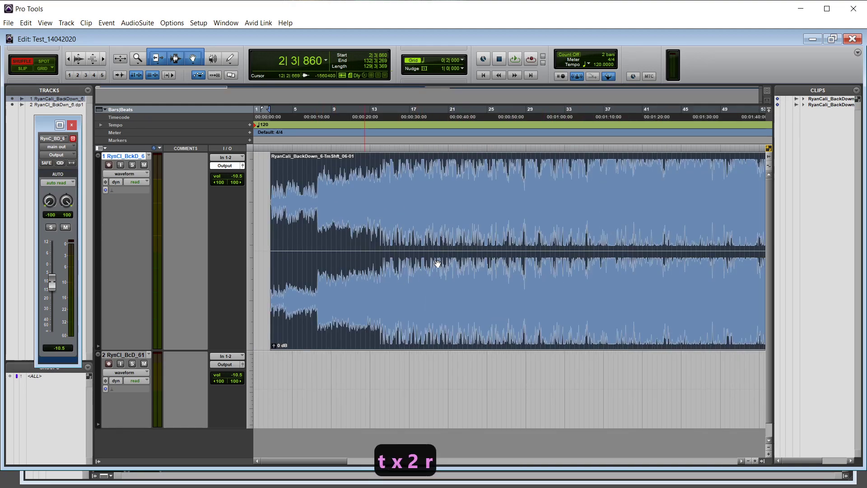
pyautogui.press('r')
pyautogui.moveTo(407, 189); pyautogui.dragTo(447, 214)
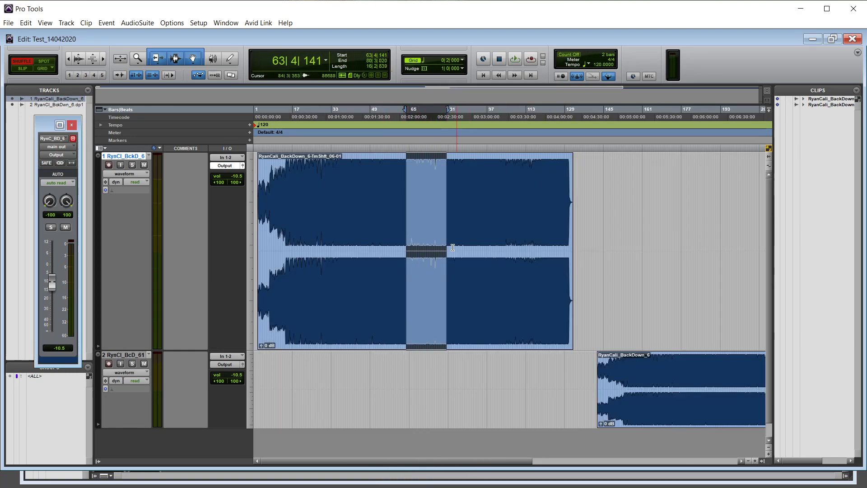
pyautogui.press('Delete')
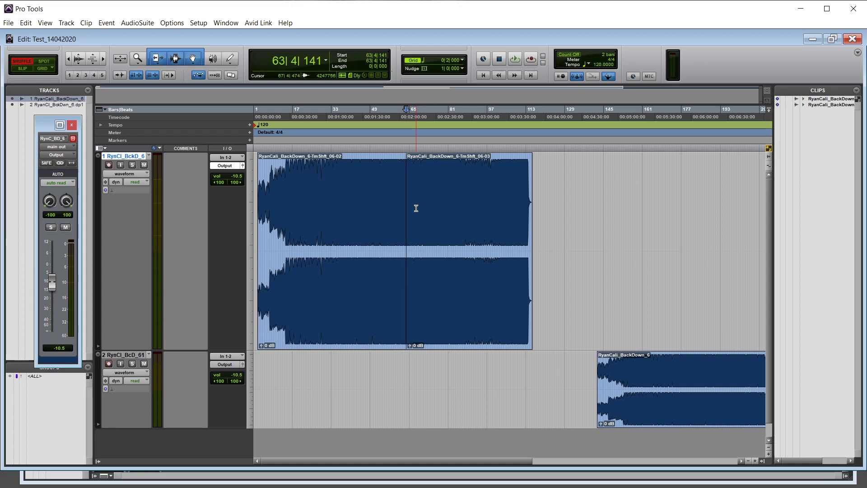
pyautogui.hotkey('ctrl', 'z')
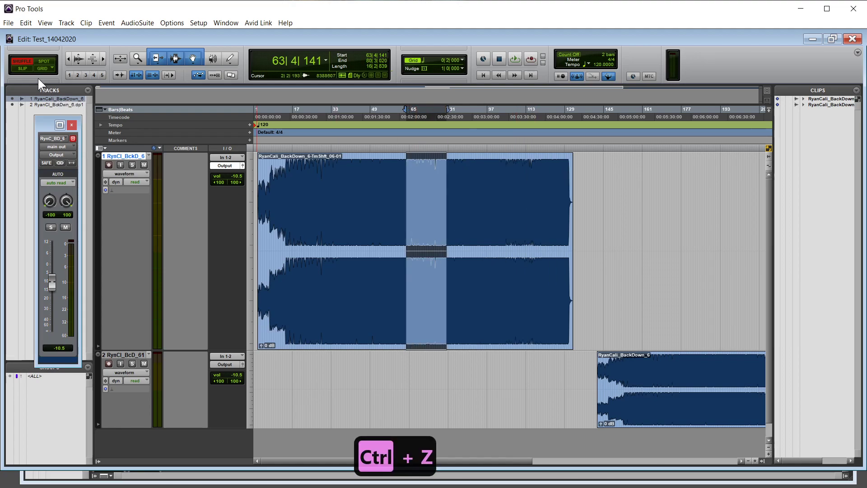
# - Switch to Slip mode, delete the selected range of the first track's clip, and undo that deletion
pyautogui.click(25, 68)
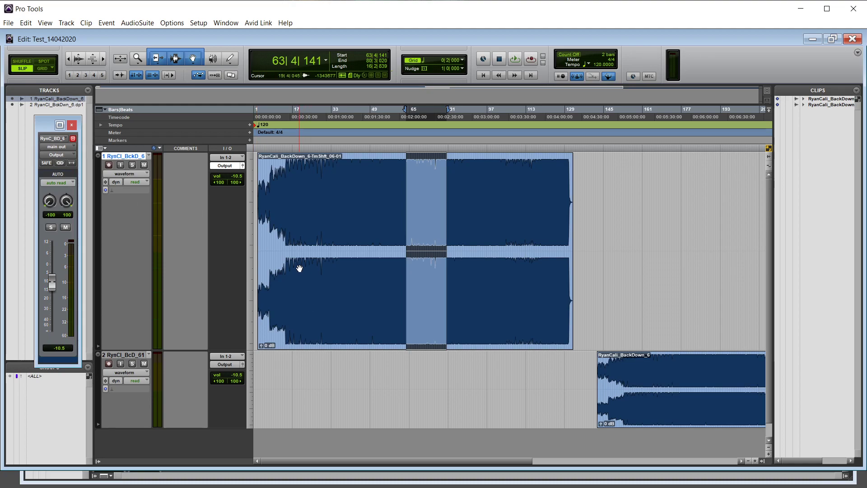
pyautogui.press('Delete')
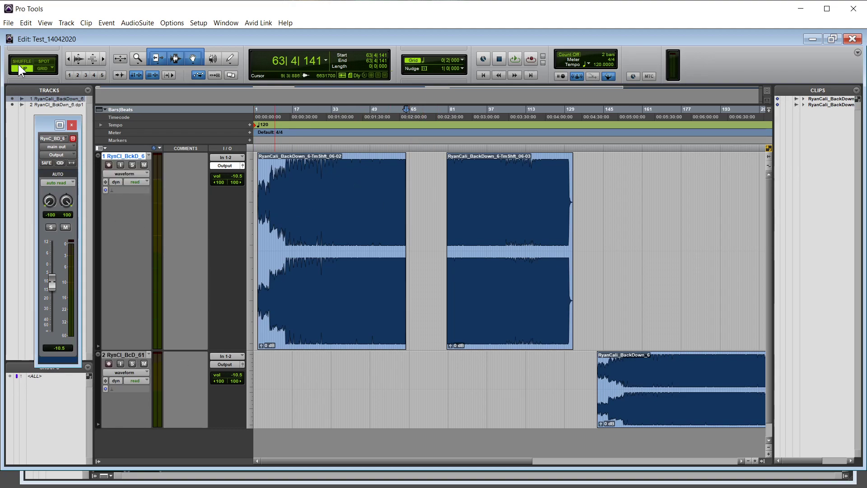
pyautogui.hotkey('ctrl', 'z')
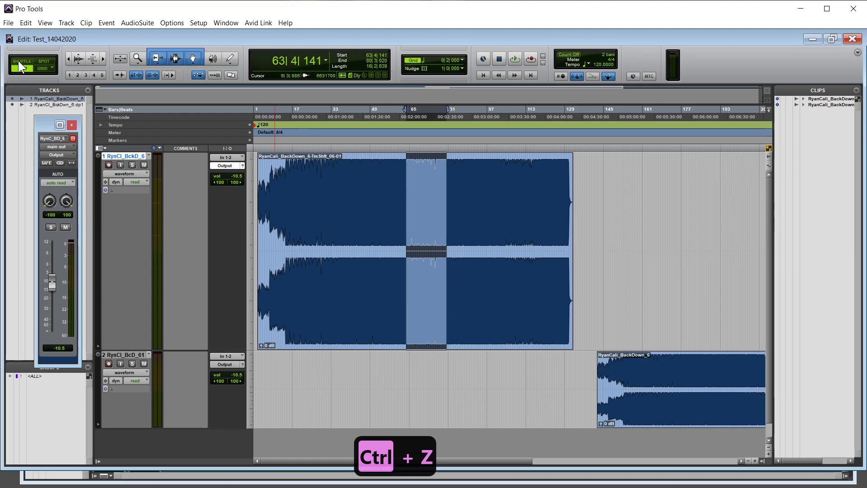
# - Return to Shuffle mode and delete the empty range from 43|2|396 to 137|2|375 before the second track's clip
pyautogui.press('F1')
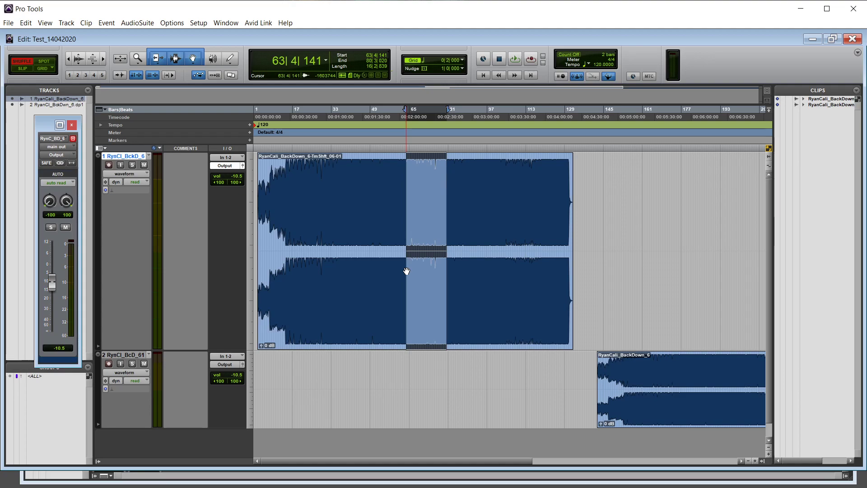
pyautogui.click(545, 379)
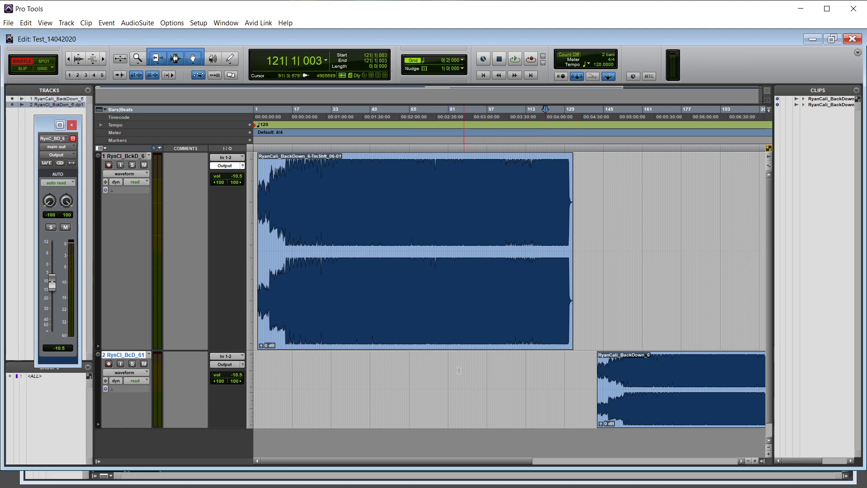
pyautogui.click(651, 400)
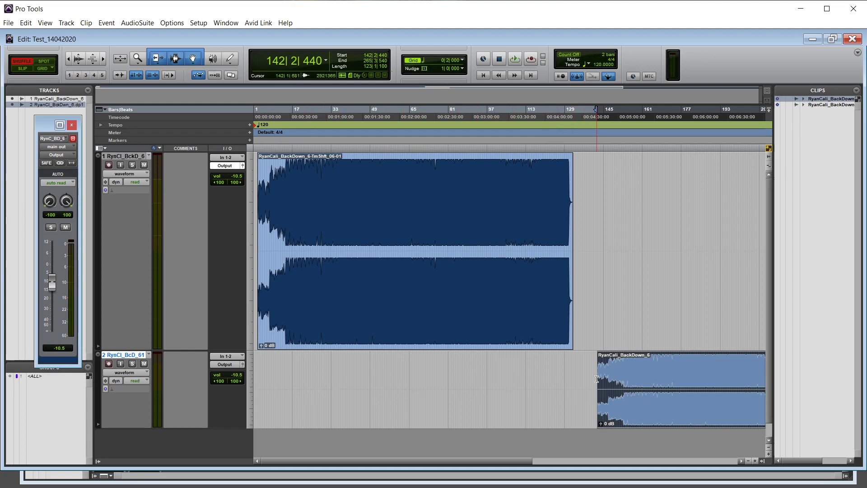
pyautogui.moveTo(585, 383); pyautogui.dragTo(356, 375)
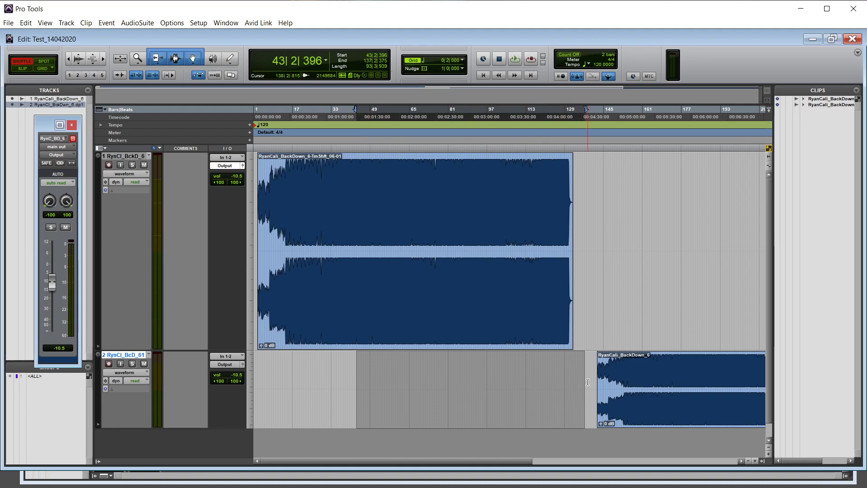
pyautogui.press('Delete')
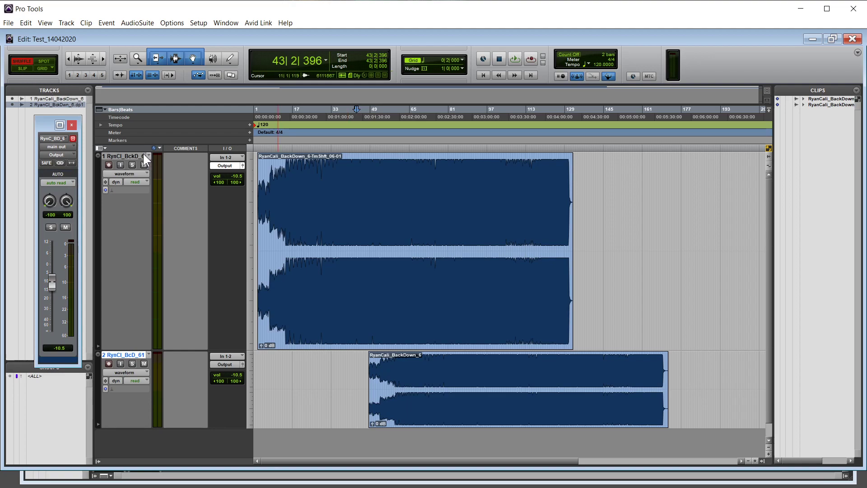
# - In Spot mode, place the first track's clip at a start of 10 minutes using the Min:Secs time scale
pyautogui.click(44, 60)
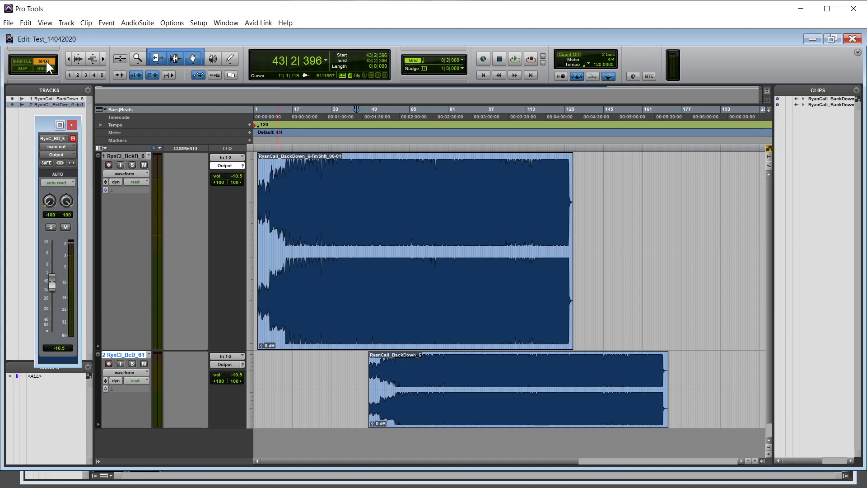
pyautogui.click(386, 329)
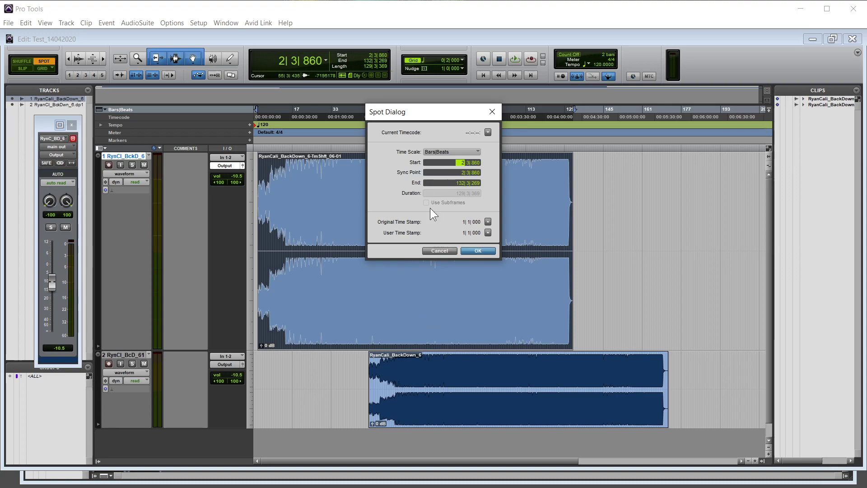
pyautogui.click(449, 150)
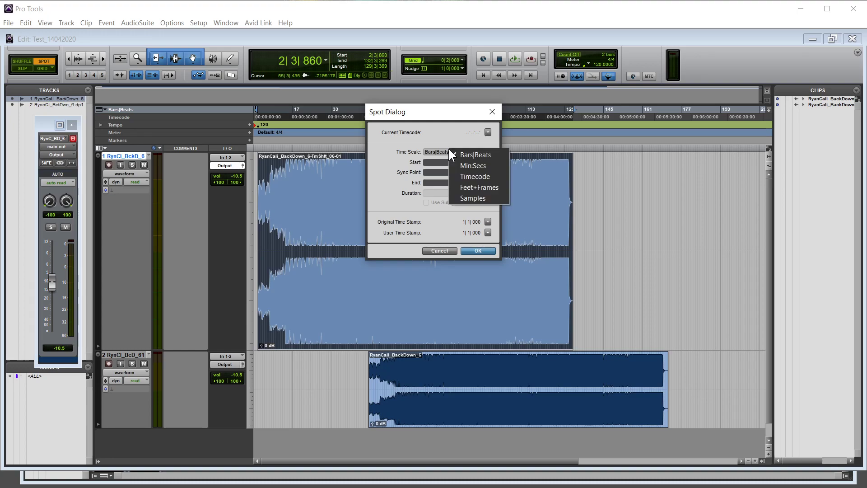
pyautogui.click(476, 164)
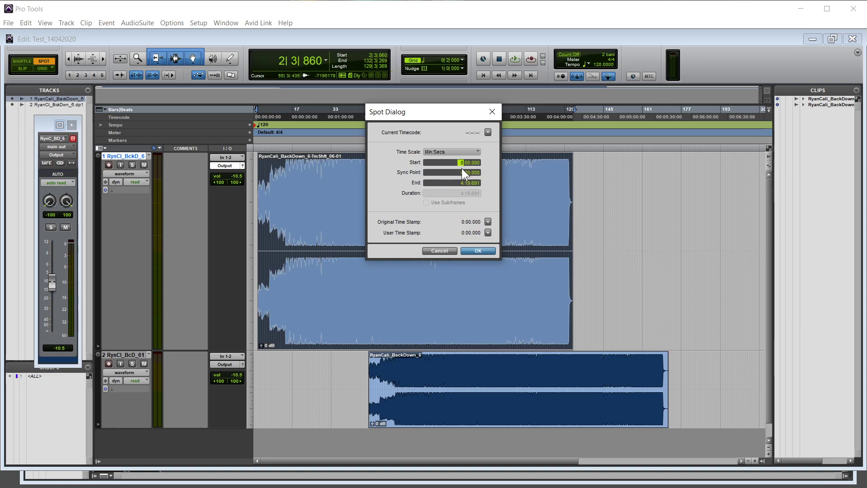
pyautogui.write('10')
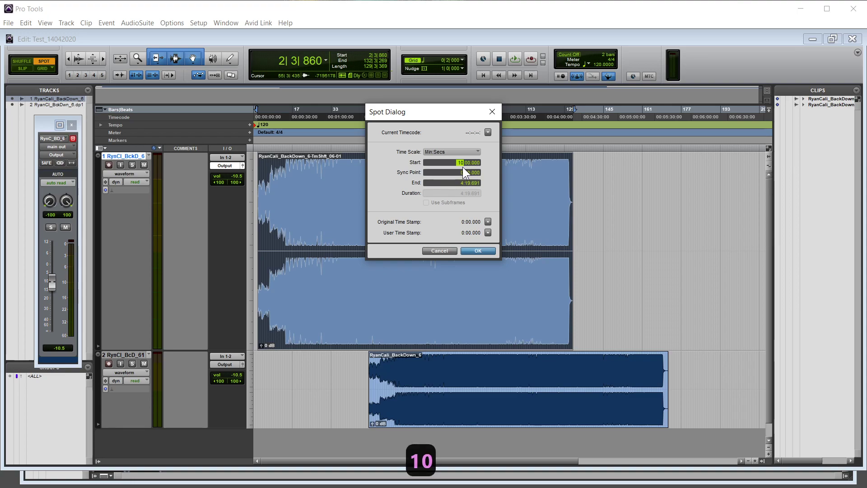
pyautogui.press('Return')
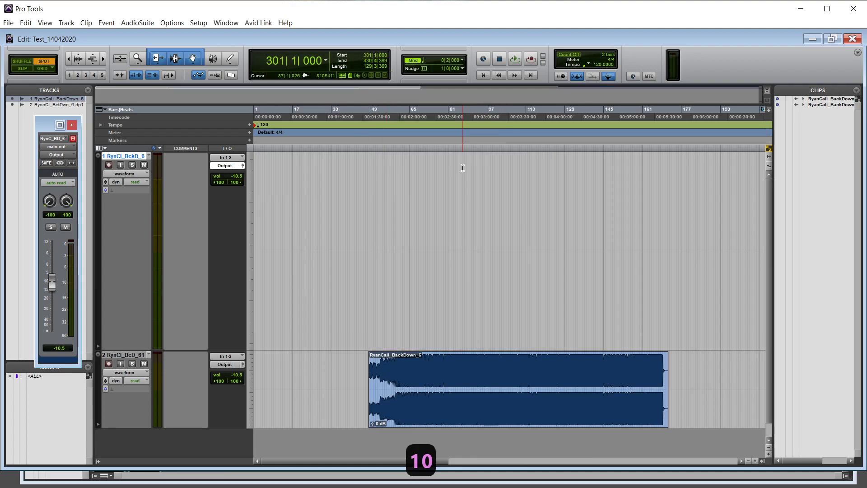
# - Switch to Grid mode, shift the first track's clip, and move the second track's clip to start at 1|1|000
pyautogui.press('r')
pyautogui.press('r')
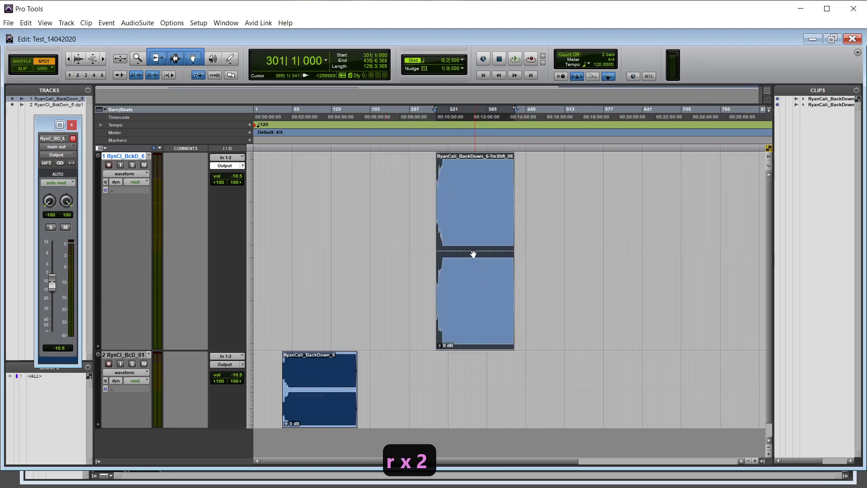
pyautogui.press('t')
pyautogui.press('t')
pyautogui.press('t')
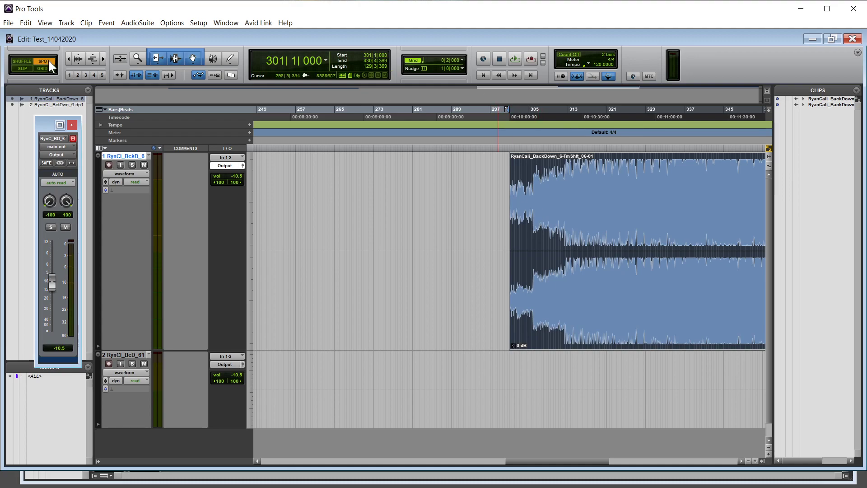
pyautogui.press('r')
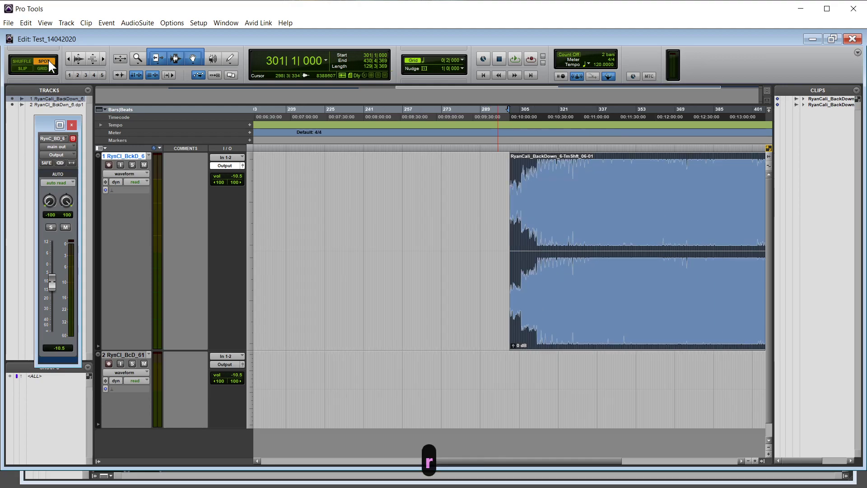
pyautogui.press('r')
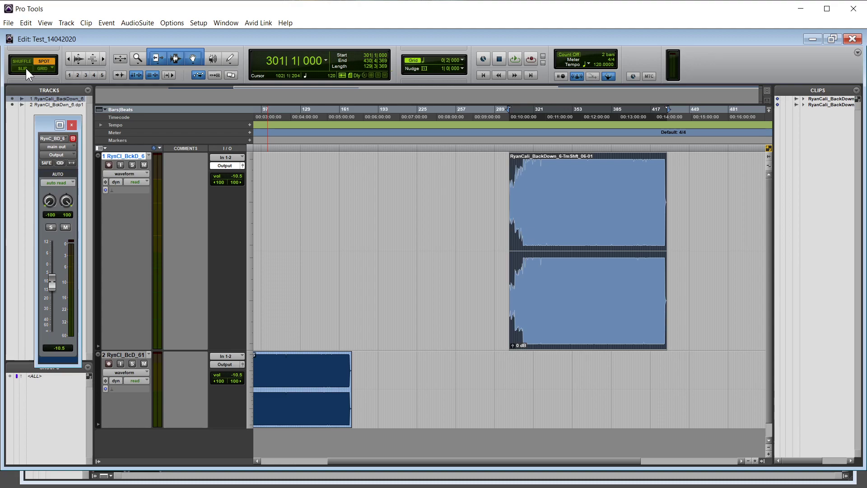
pyautogui.click(44, 69)
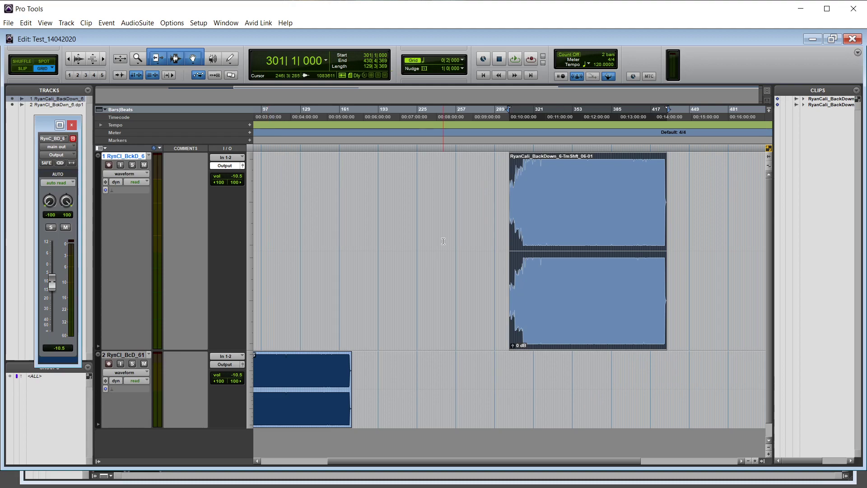
pyautogui.moveTo(555, 337); pyautogui.dragTo(204, 316)
pyautogui.moveTo(324, 319); pyautogui.dragTo(474, 389)
pyautogui.moveTo(424, 416); pyautogui.dragTo(243, 390)
# - Move the second track's clip along the 1/2-note grid to start at 5|1|000 and at 4|3|000
pyautogui.press('t')
pyautogui.press('t')
pyautogui.press('t')
pyautogui.press('t')
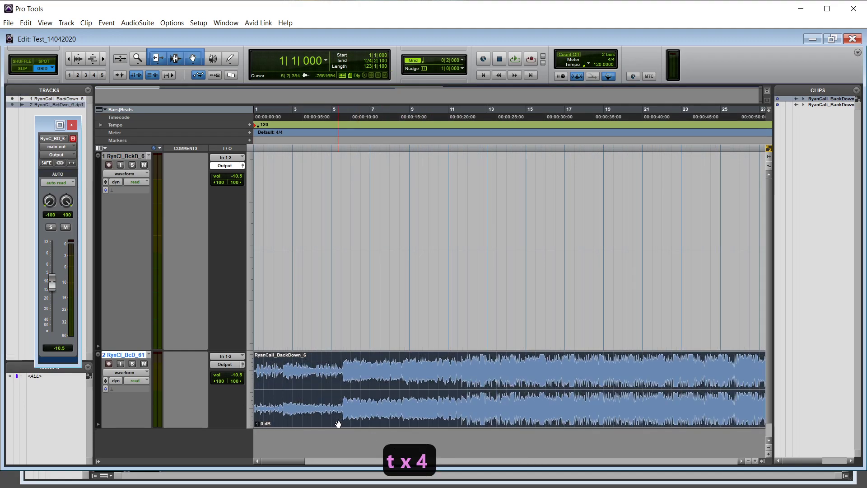
pyautogui.press('t')
pyautogui.moveTo(311, 409); pyautogui.dragTo(466, 400)
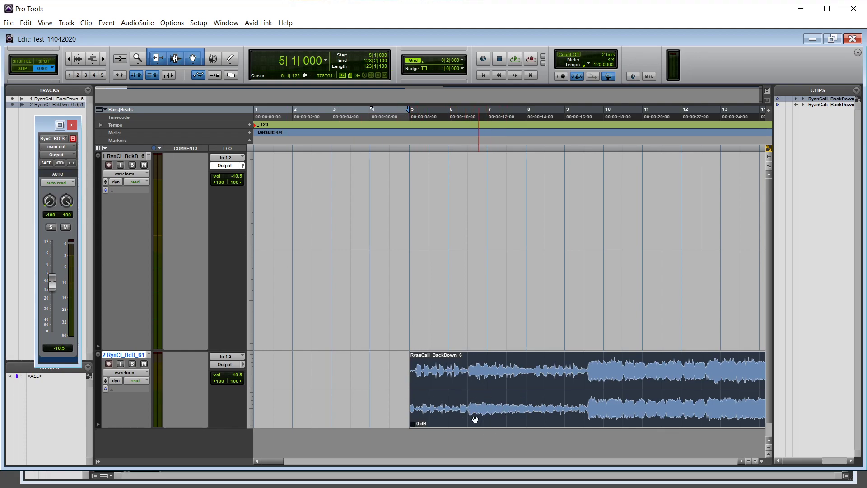
pyautogui.moveTo(468, 415); pyautogui.dragTo(490, 407)
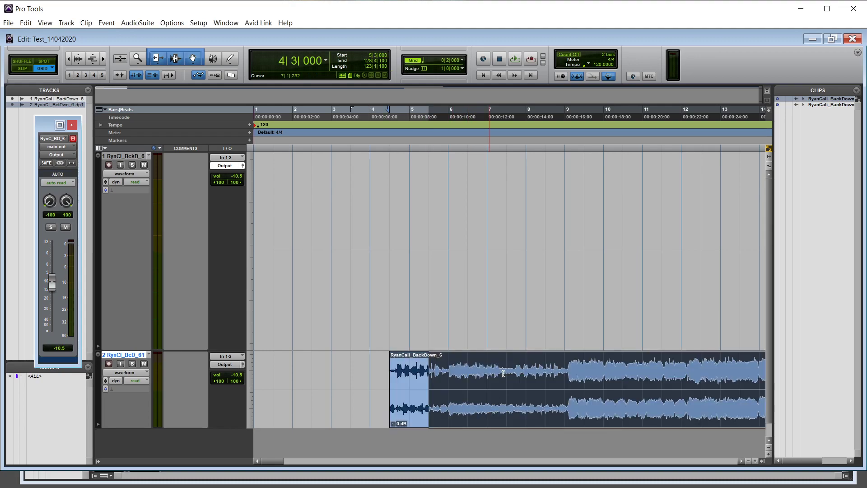
# - Open the Grid mode options and move the second track's clip to start at 6|2|107
pyautogui.click(56, 68)
pyautogui.click(56, 67)
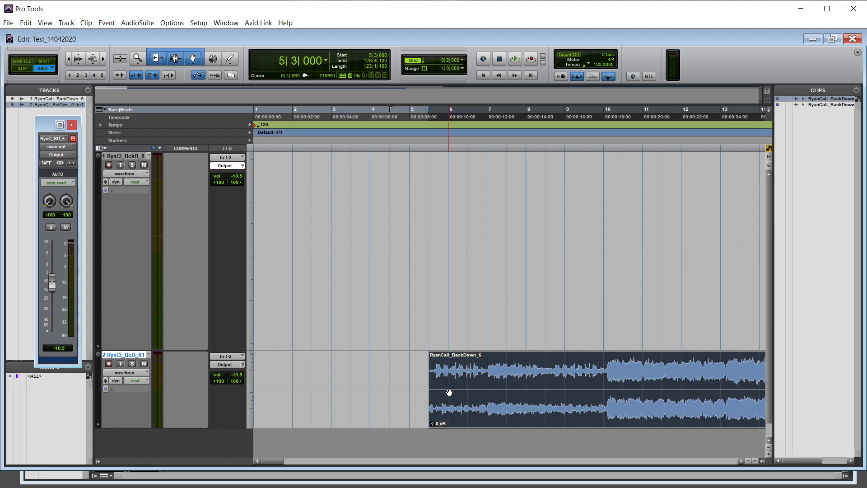
pyautogui.moveTo(448, 413); pyautogui.dragTo(479, 411)
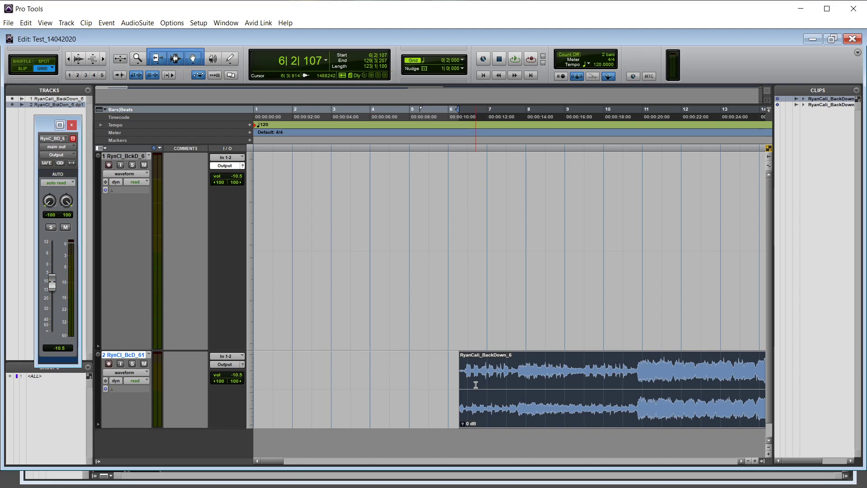
# - Switch to Relative Grid mode and move the second track's clip to start at 5|4|107, then at 4|2|107
pyautogui.click(43, 69)
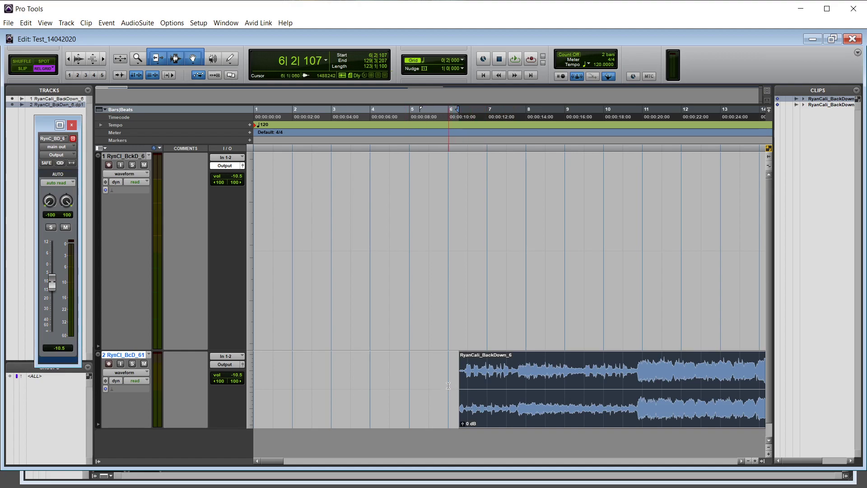
pyautogui.press('t')
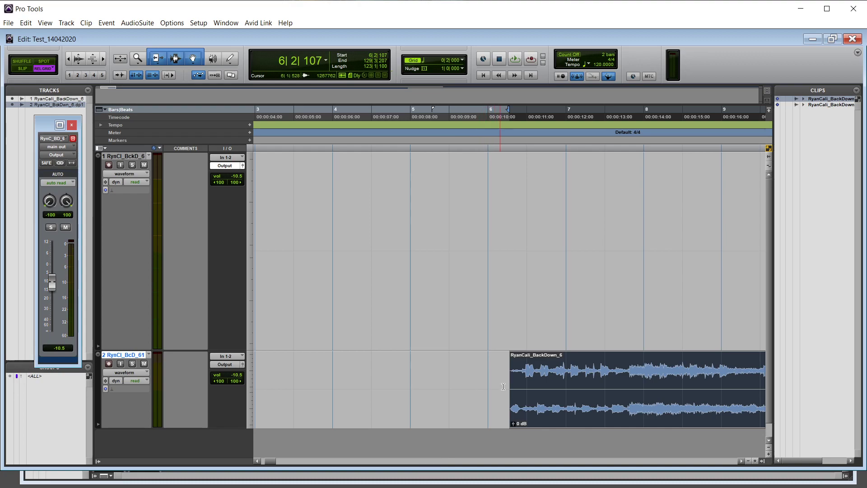
pyautogui.moveTo(587, 407); pyautogui.dragTo(576, 402)
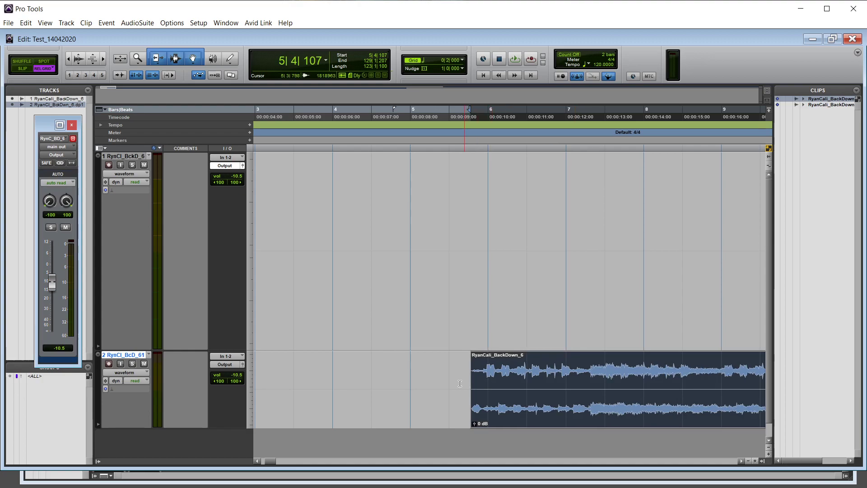
pyautogui.moveTo(499, 406); pyautogui.dragTo(439, 406)
# - Move the second track's clip to start at 16|4|107 and inspect its start against the grid lines
pyautogui.press('r')
pyautogui.press('r')
pyautogui.press('r')
pyautogui.press('r')
pyautogui.press('r')
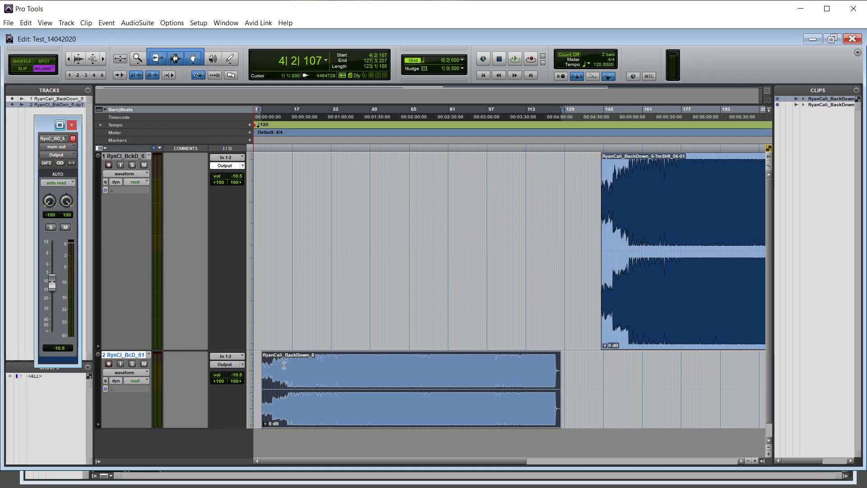
pyautogui.moveTo(326, 405); pyautogui.dragTo(361, 401)
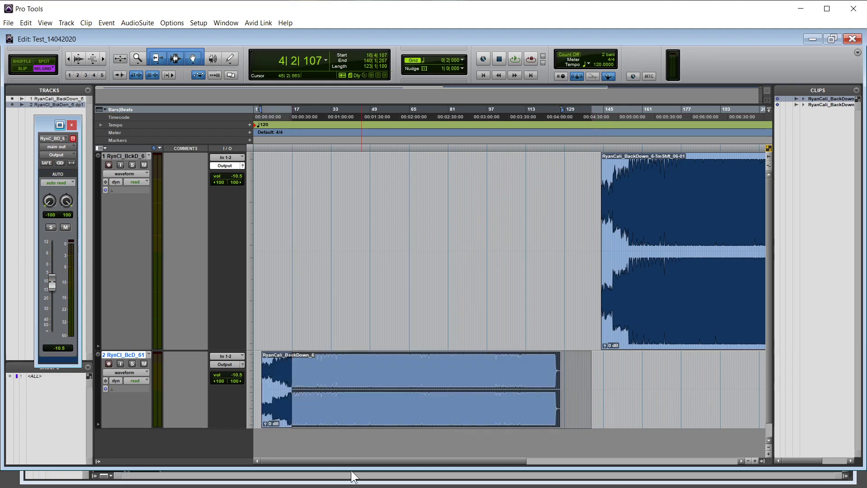
pyautogui.press('t')
pyautogui.press('t')
pyautogui.press('t')
pyautogui.press('t')
pyautogui.press('t')
pyautogui.press('t')
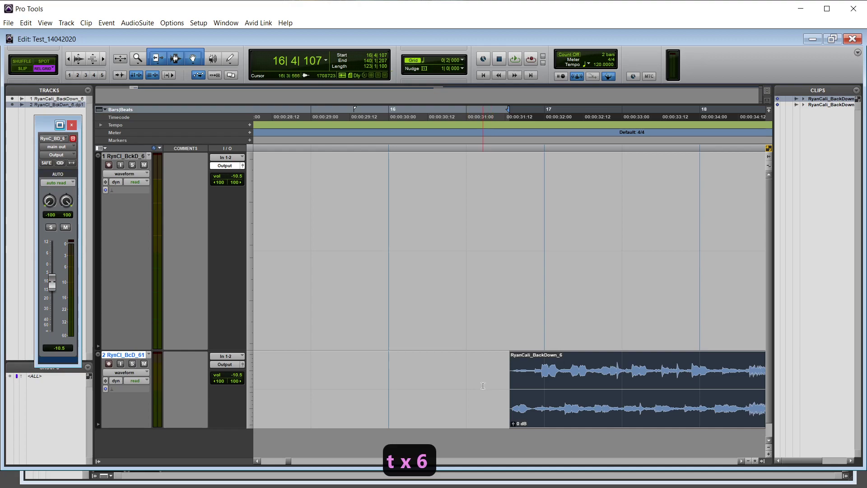
pyautogui.press('r')
pyautogui.press('r')
pyautogui.press('r')
pyautogui.press('r')
pyautogui.press('r')
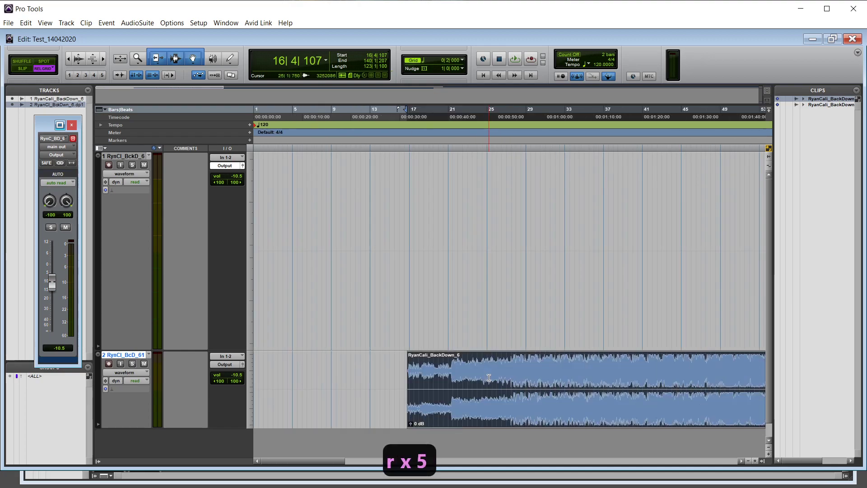
pyautogui.press('r')
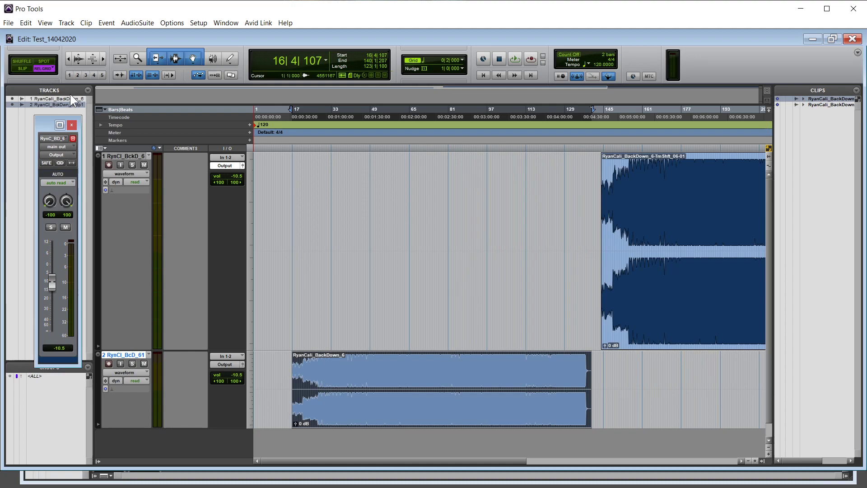
# - Cycle through the Slip, Relative Grid and Absolute Grid modes, and enable Slip mode combined with Snap to Grid
pyautogui.click(22, 70)
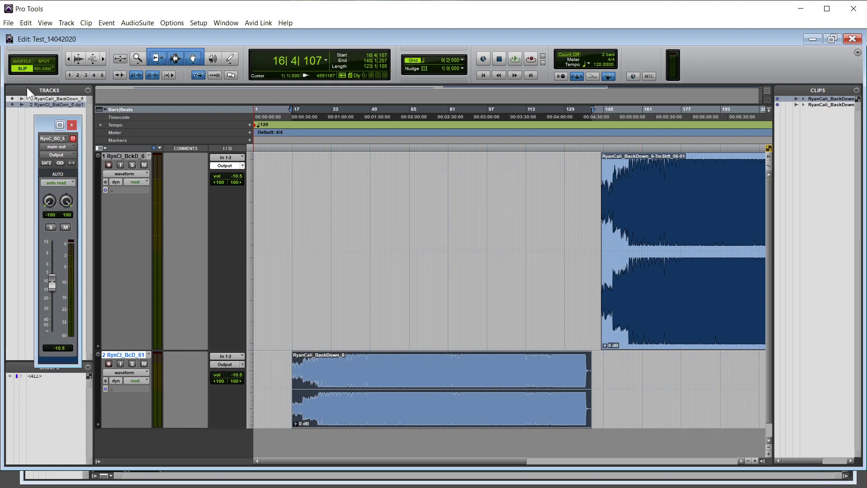
pyautogui.click(43, 68)
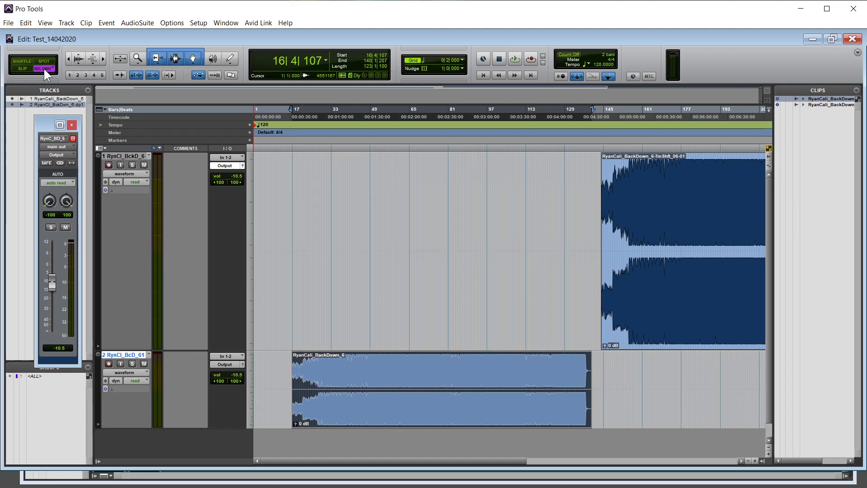
pyautogui.click(43, 66)
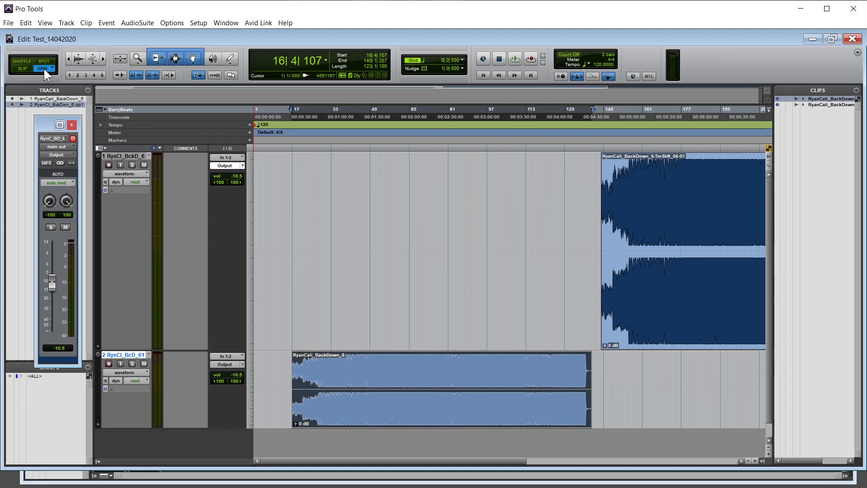
pyautogui.click(21, 68)
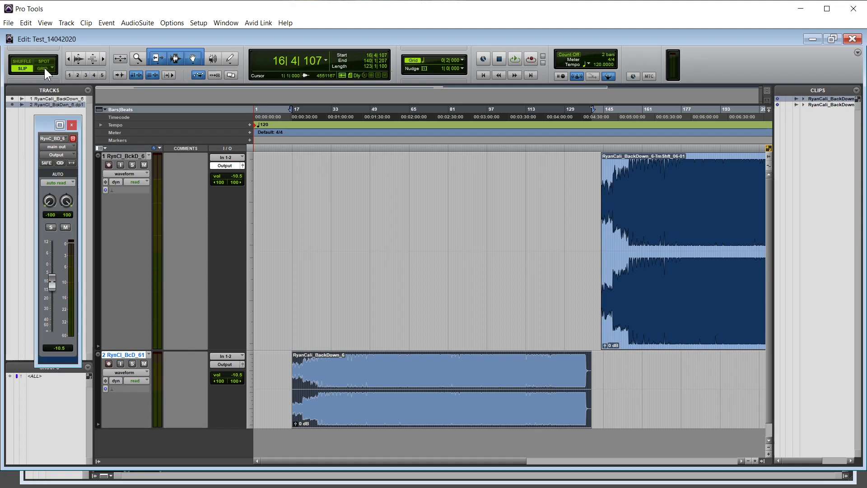
pyautogui.click(42, 67)
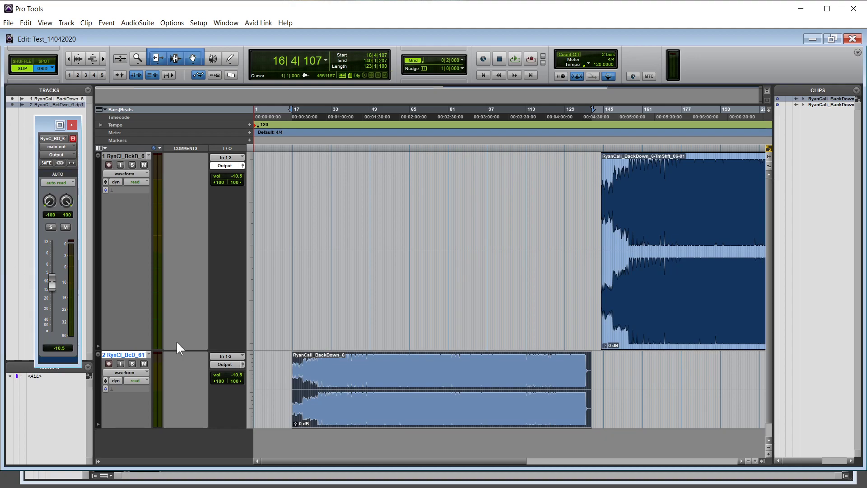
# - Move the second track's clip freely to start at 13|4|927
pyautogui.press('t')
pyautogui.press('t')
pyautogui.press('t')
pyautogui.press('t')
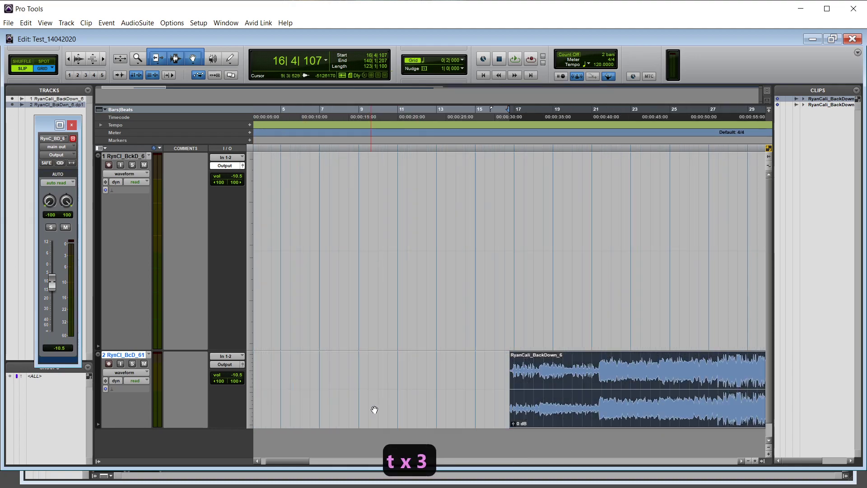
pyautogui.press('t')
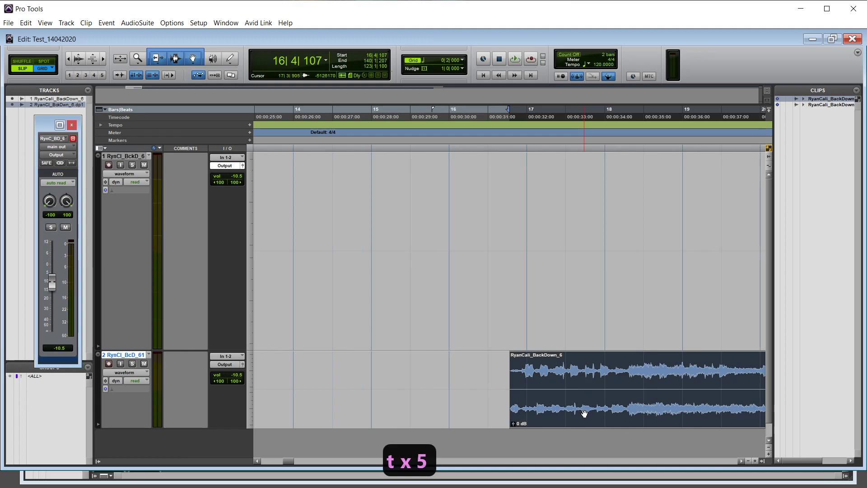
pyautogui.moveTo(574, 412); pyautogui.dragTo(368, 414)
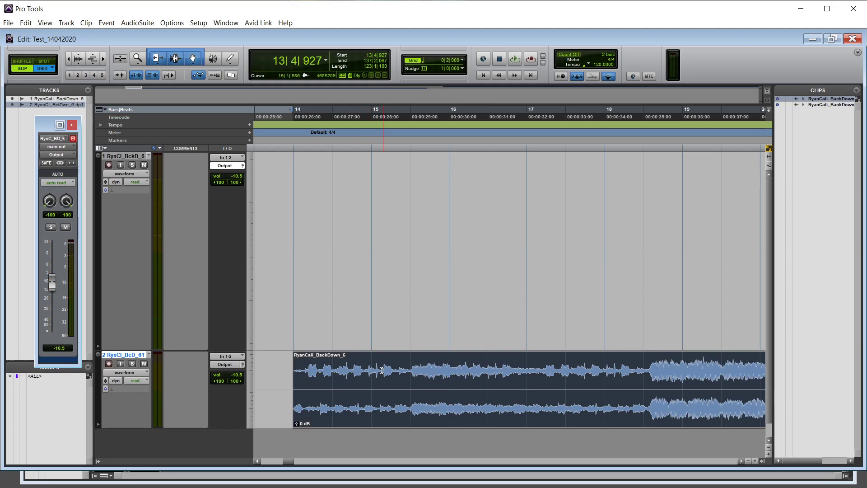
# - Place the edit cursor on successive 1/2-note grid points in the second track's clip, including 16|1|000, 15|1|000 and 17|3|000, ending at 18|1|000
pyautogui.click(406, 369)
pyautogui.click(450, 370)
pyautogui.click(502, 371)
pyautogui.click(562, 366)
pyautogui.click(641, 365)
pyautogui.click(555, 361)
pyautogui.click(529, 362)
pyautogui.click(487, 365)
pyautogui.click(446, 366)
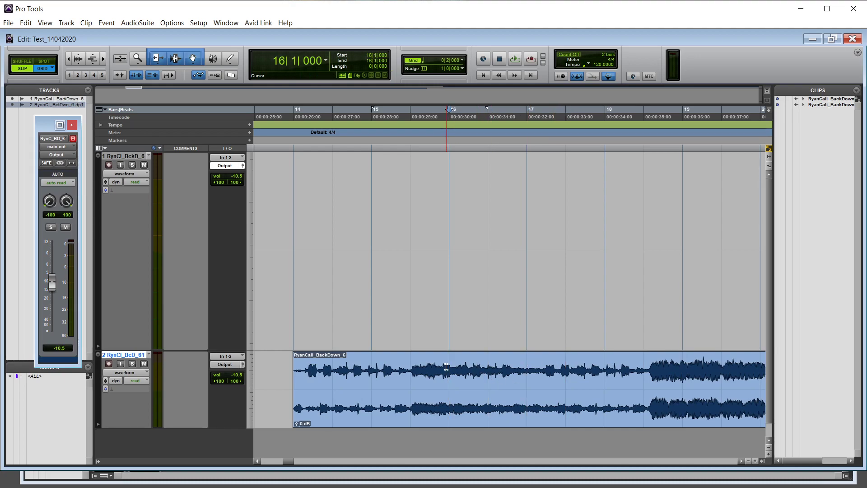
pyautogui.click(413, 371)
pyautogui.click(361, 376)
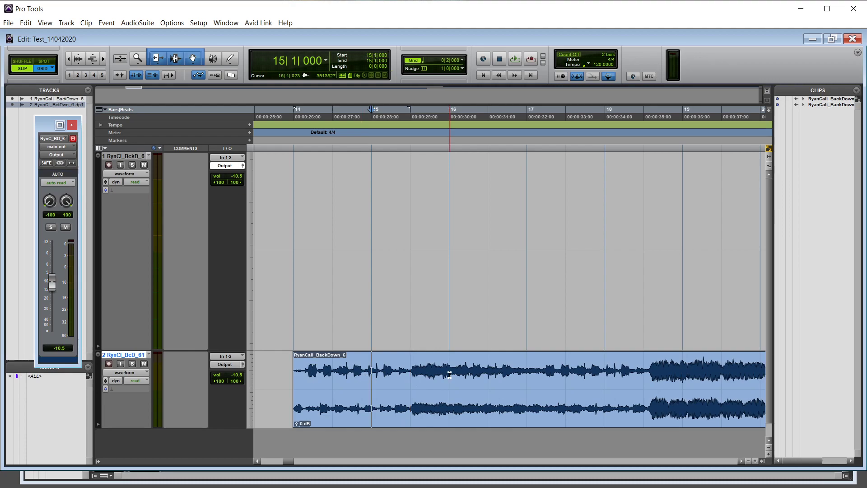
pyautogui.click(527, 375)
pyautogui.click(567, 382)
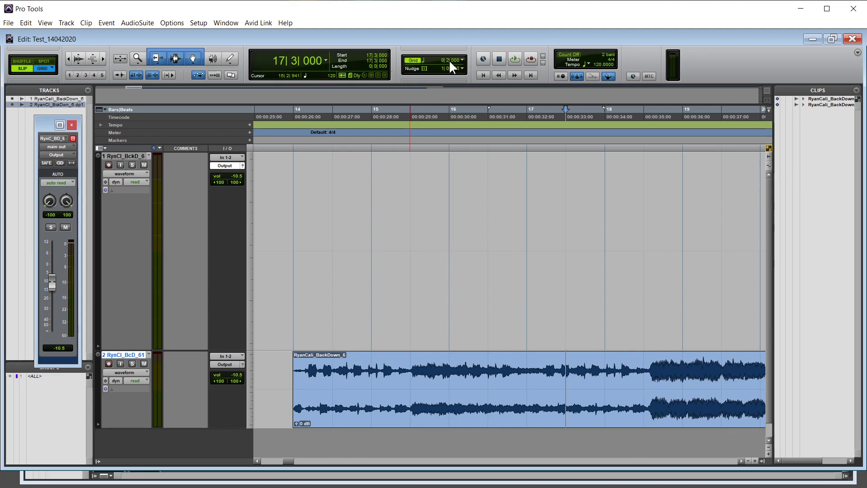
pyautogui.click(372, 369)
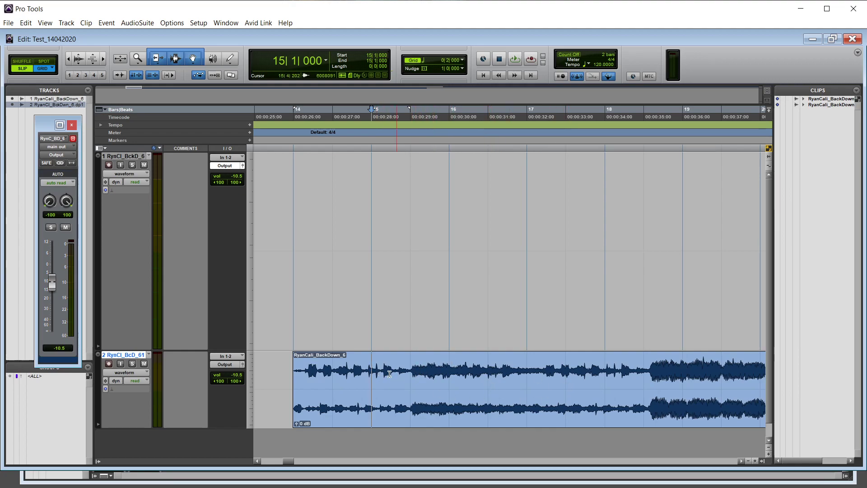
pyautogui.click(564, 373)
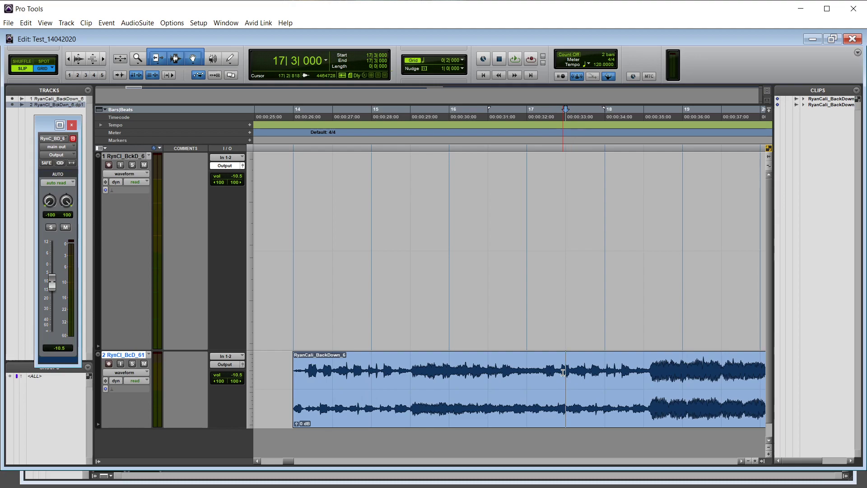
pyautogui.click(509, 371)
pyautogui.click(439, 375)
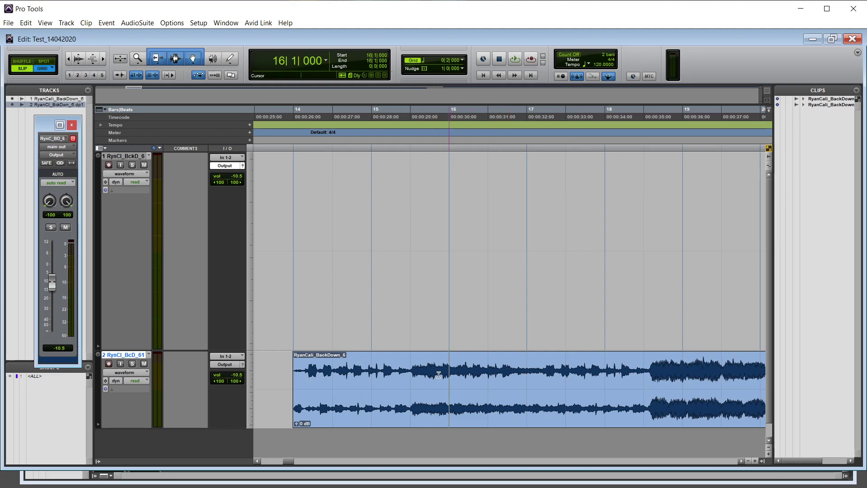
pyautogui.moveTo(488, 378); pyautogui.dragTo(529, 378)
pyautogui.click(606, 379)
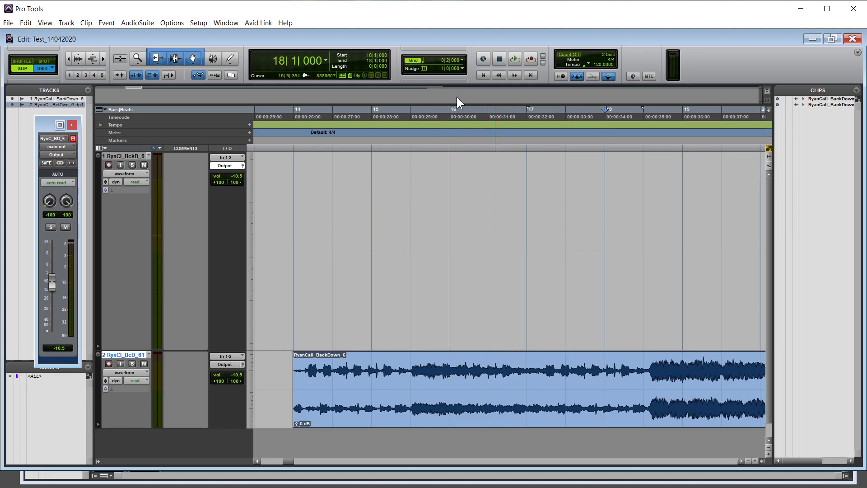
# - Set the grid value to 1/4 note and place the edit cursor on grid points around bar 16, including 16|2|000 and 16|3|000
pyautogui.click(462, 59)
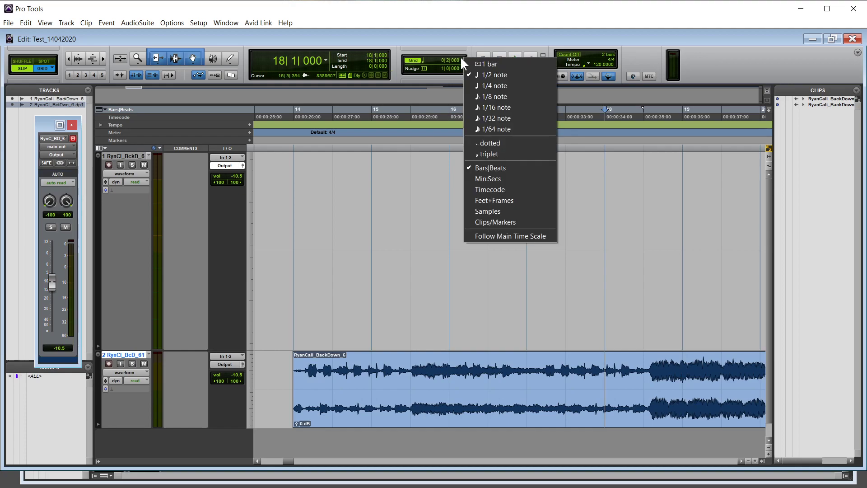
pyautogui.click(492, 86)
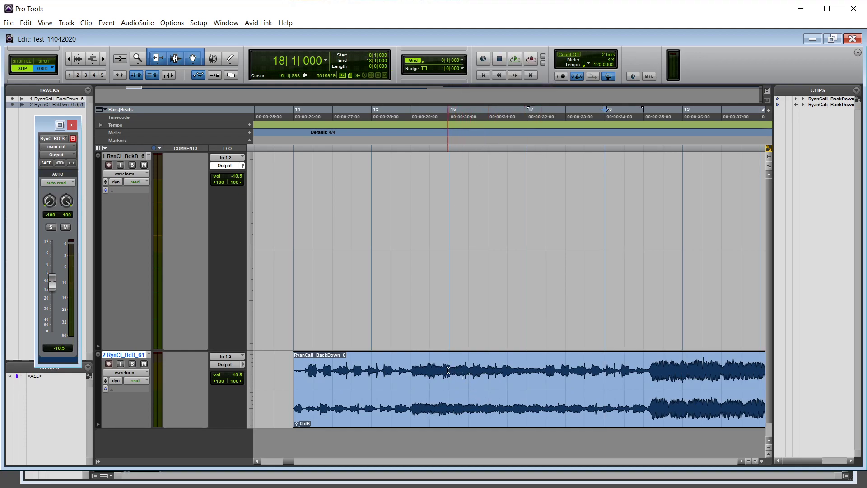
pyautogui.click(465, 369)
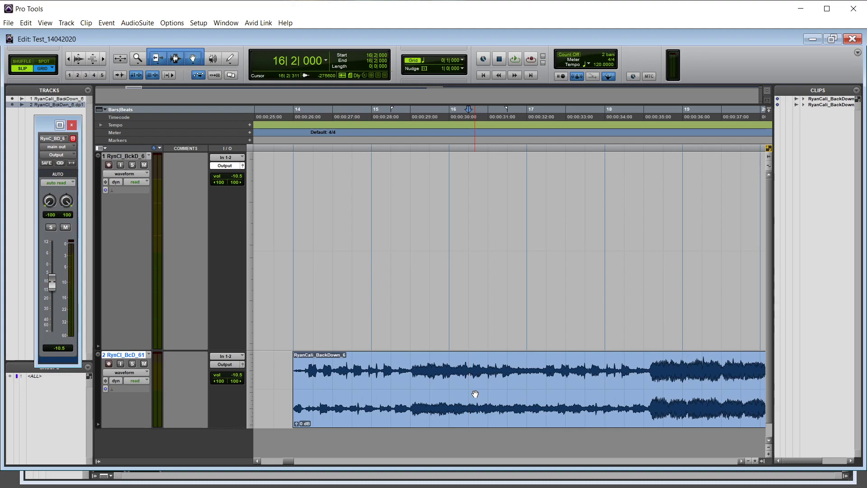
pyautogui.click(508, 378)
pyautogui.click(469, 375)
pyautogui.click(452, 375)
pyautogui.click(471, 374)
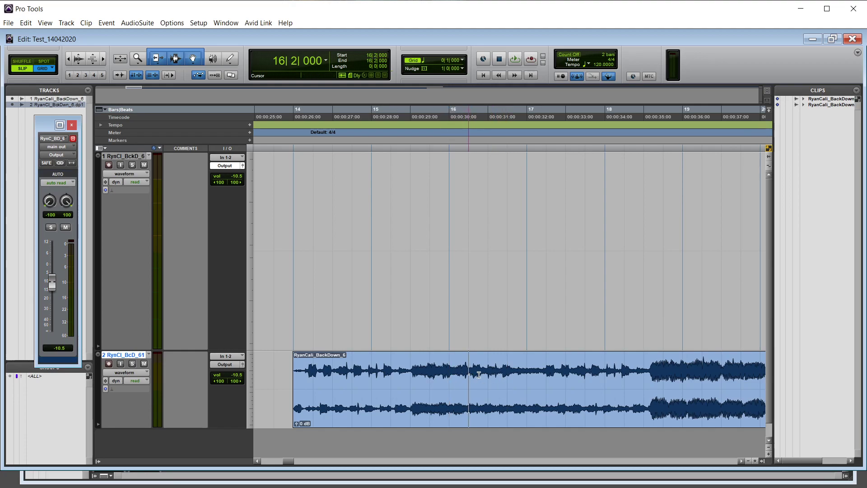
pyautogui.click(508, 374)
pyautogui.click(545, 372)
pyautogui.click(469, 374)
pyautogui.click(450, 374)
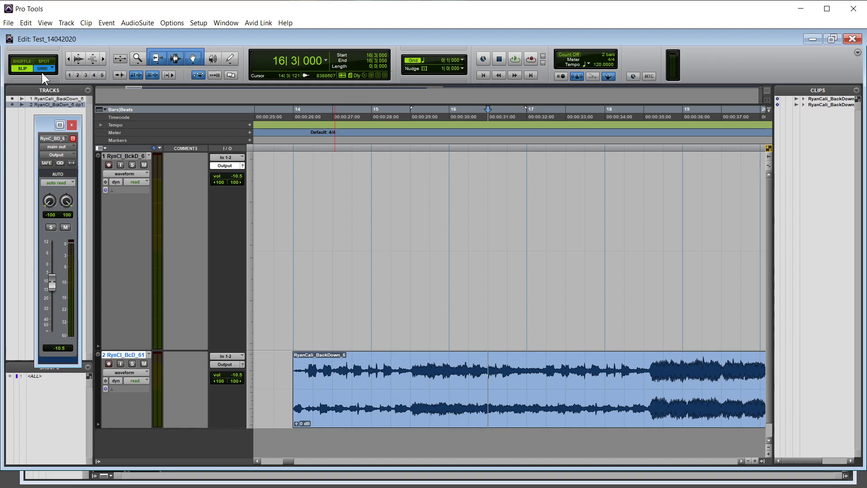
# - Use Slip mode without Snap to Grid and place the edit cursor freely at points along the second track's clip, including 17|4|414
pyautogui.click(23, 68)
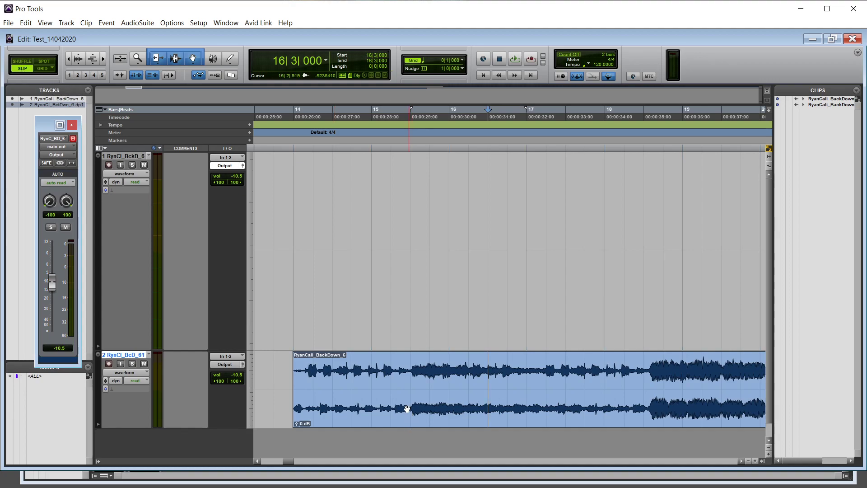
pyautogui.click(415, 367)
pyautogui.click(432, 369)
pyautogui.click(446, 372)
pyautogui.click(467, 371)
pyautogui.click(491, 370)
pyautogui.click(509, 373)
pyautogui.click(518, 373)
pyautogui.click(543, 372)
pyautogui.click(578, 371)
pyautogui.click(593, 371)
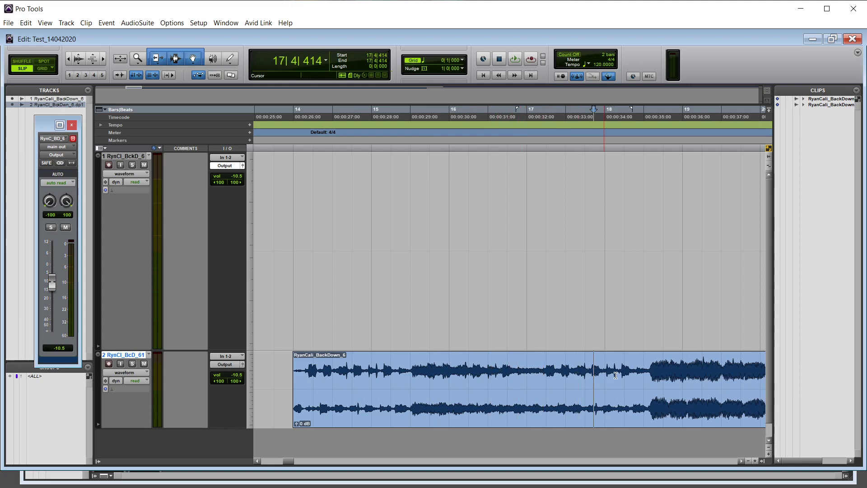
pyautogui.click(622, 372)
# - Switch to Grid mode and place the edit cursor on 1/4-note points in the second track's clip, including 17|2|000 and 18|1|000, ending at 18|3|000
pyautogui.click(43, 68)
pyautogui.click(567, 377)
pyautogui.click(543, 377)
pyautogui.click(523, 375)
pyautogui.click(510, 374)
pyautogui.click(549, 382)
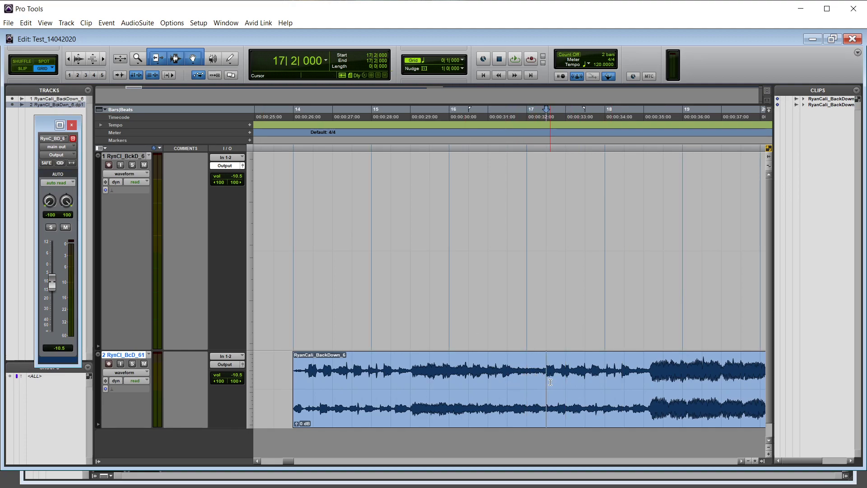
pyautogui.click(565, 378)
pyautogui.click(604, 377)
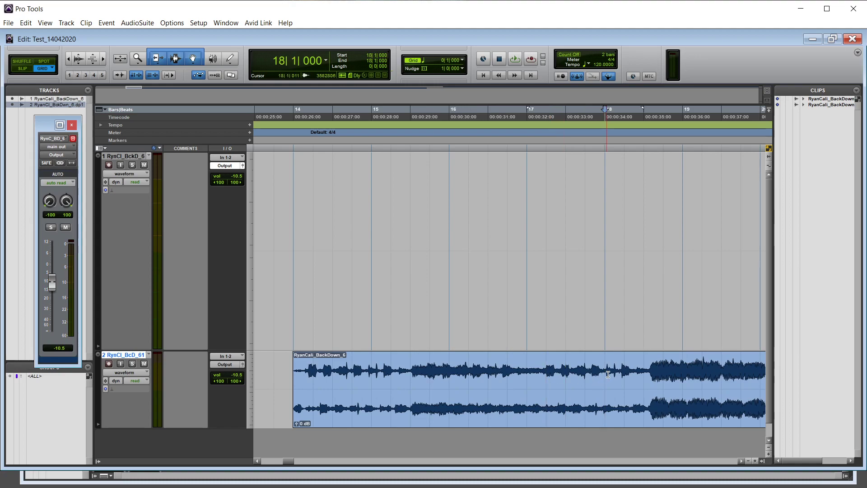
pyautogui.click(624, 376)
pyautogui.click(643, 377)
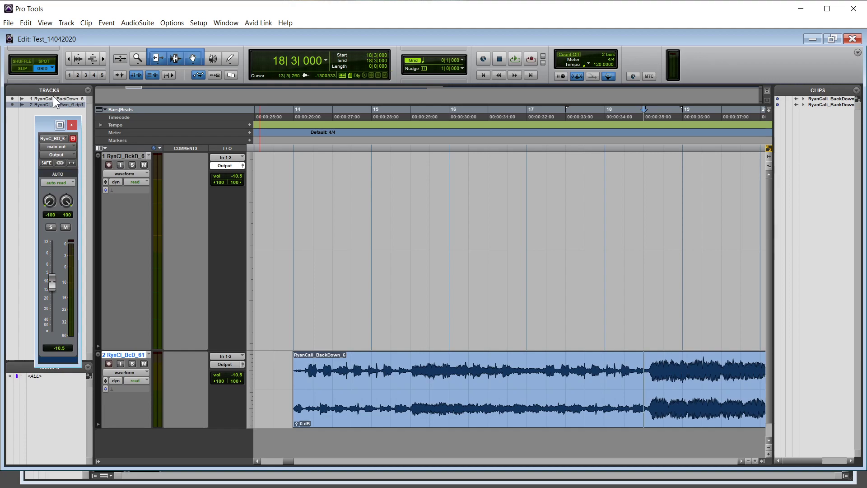
# - Enable Shuffle mode combined with Snap to Grid and select the second track's whole clip
pyautogui.click(18, 66)
pyautogui.click(21, 62)
pyautogui.click(44, 68)
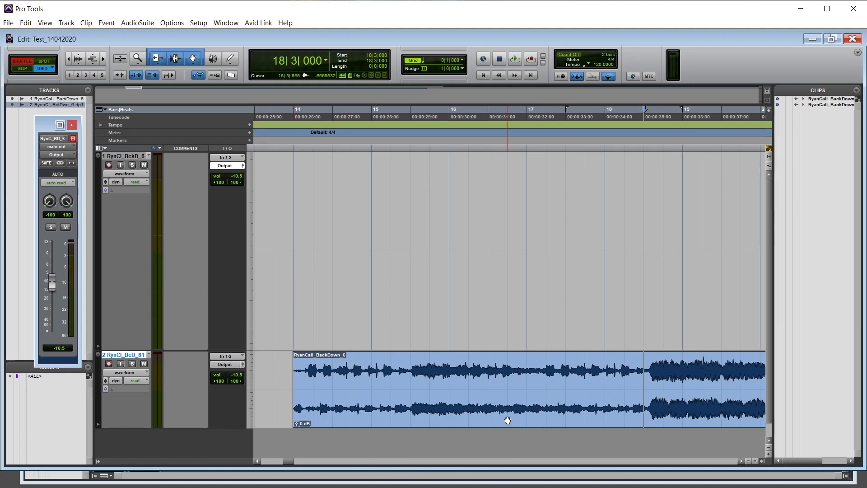
pyautogui.click(448, 416)
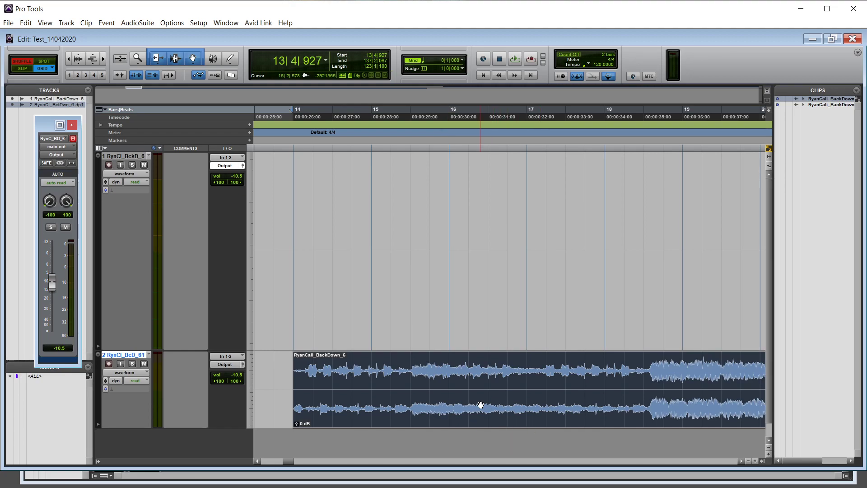
# - Select the empty range from 6|2|000 to 11|2|000 on the second track and delete it with Shuffle and Snap to Grid enabled
pyautogui.press('r')
pyautogui.press('r')
pyautogui.moveTo(400, 377); pyautogui.dragTo(304, 383)
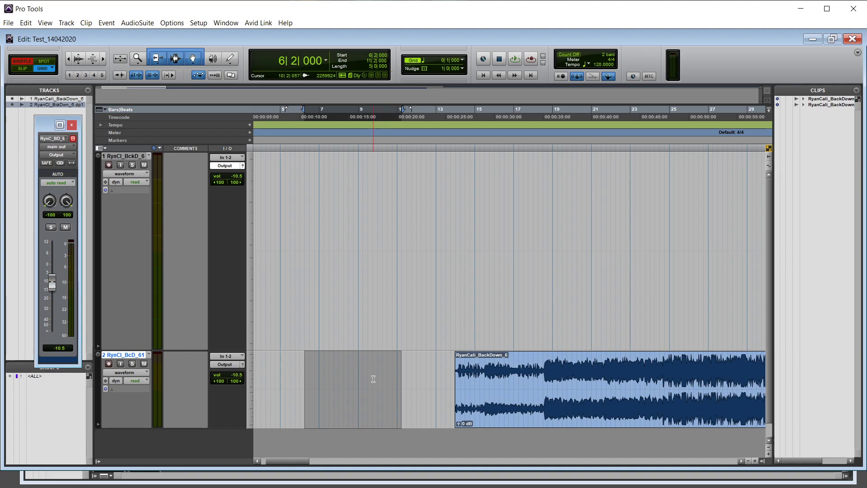
pyautogui.press('Delete')
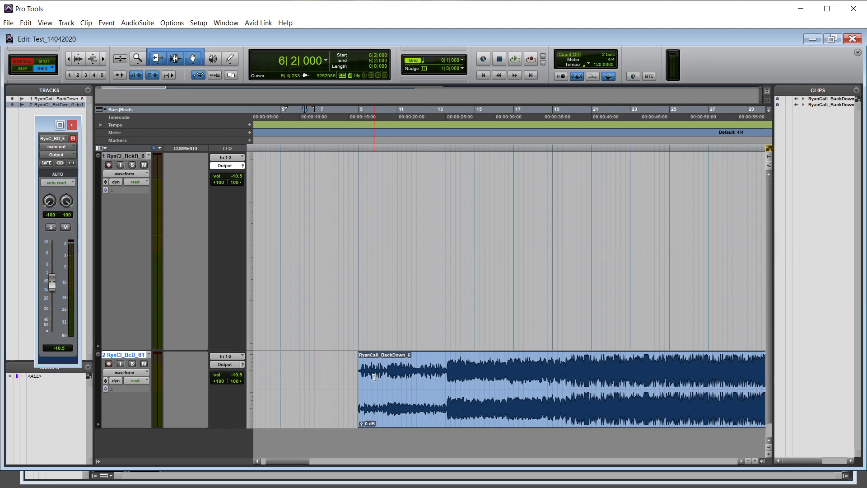
# - Undo the deletion of the empty range before the second track's clip
pyautogui.hotkey('ctrl', 'z')
pyautogui.hotkey('ctrl', 'z')
pyautogui.hotkey('ctrl', 'z')
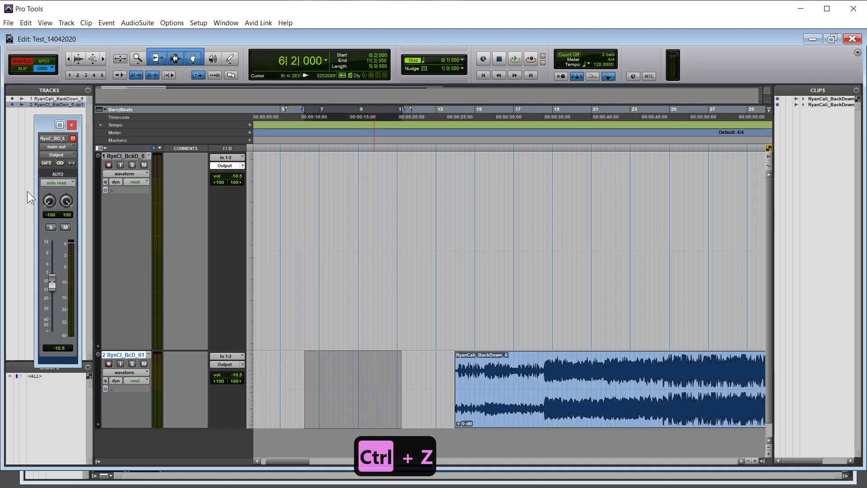
# - Switch between Spot mode, Slip mode and Spot combined with Relative Grid snapping, ending in Slip mode
pyautogui.click(44, 59)
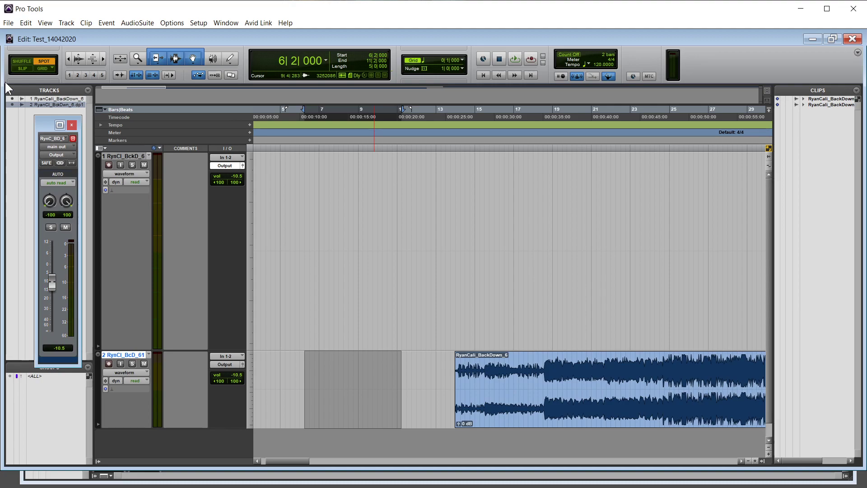
pyautogui.click(24, 66)
pyautogui.click(23, 66)
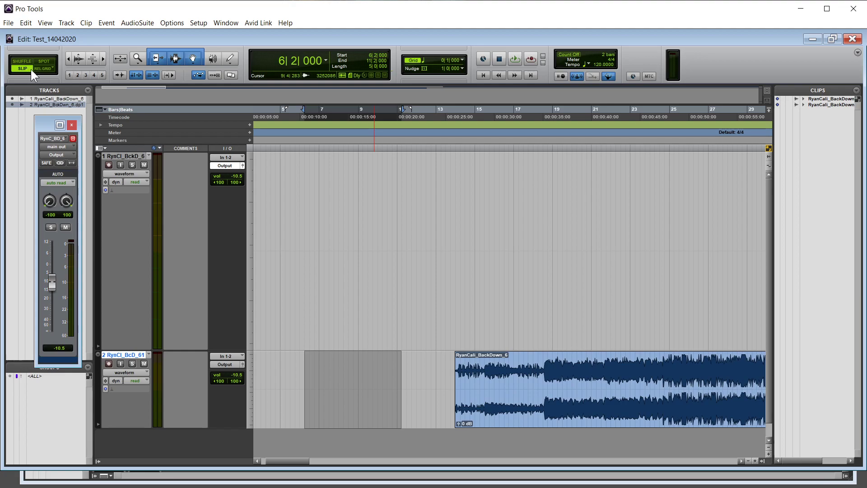
pyautogui.click(44, 61)
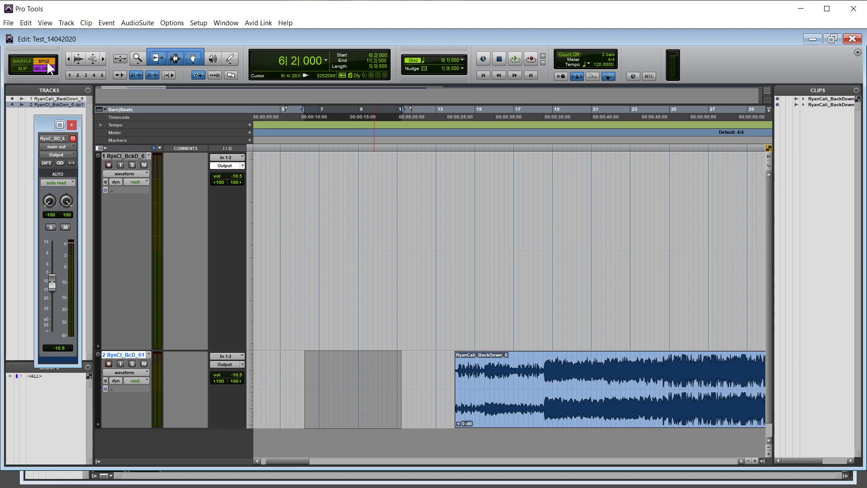
pyautogui.click(22, 68)
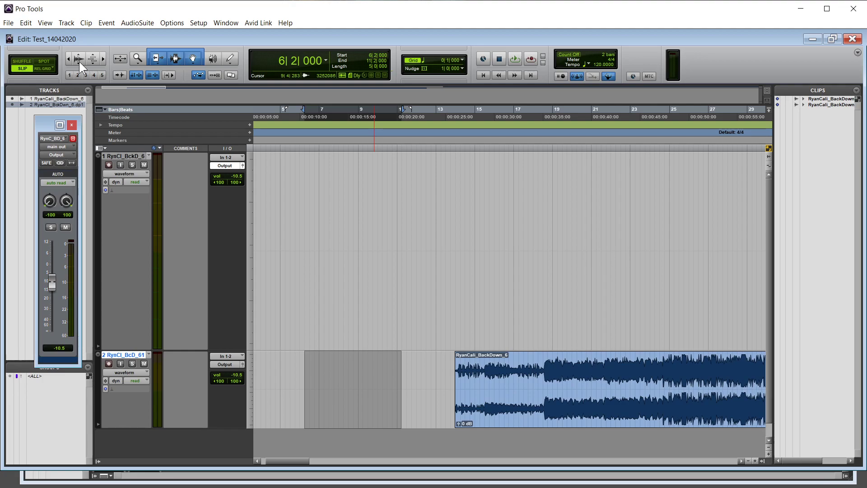
# - Zoom the timeline out horizontally to show both tracks' whole clips, and try one zoom level further out and back
pyautogui.press('r')
pyautogui.press('r')
pyautogui.press('r')
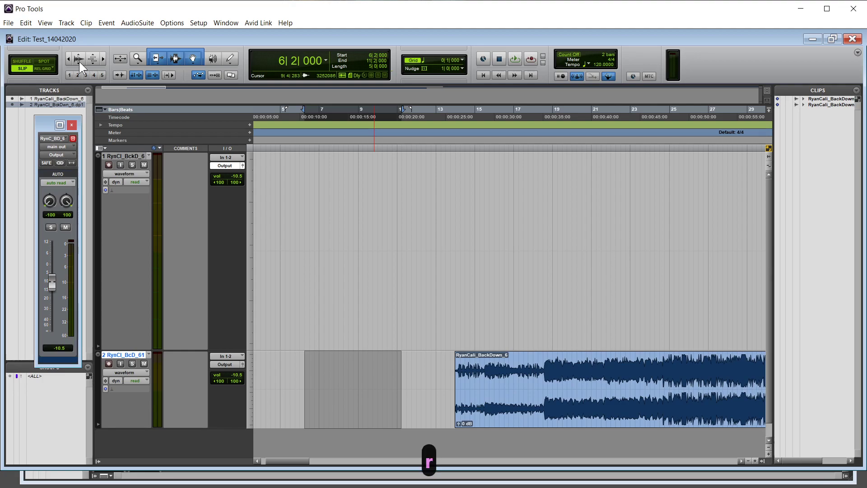
pyautogui.press('r')
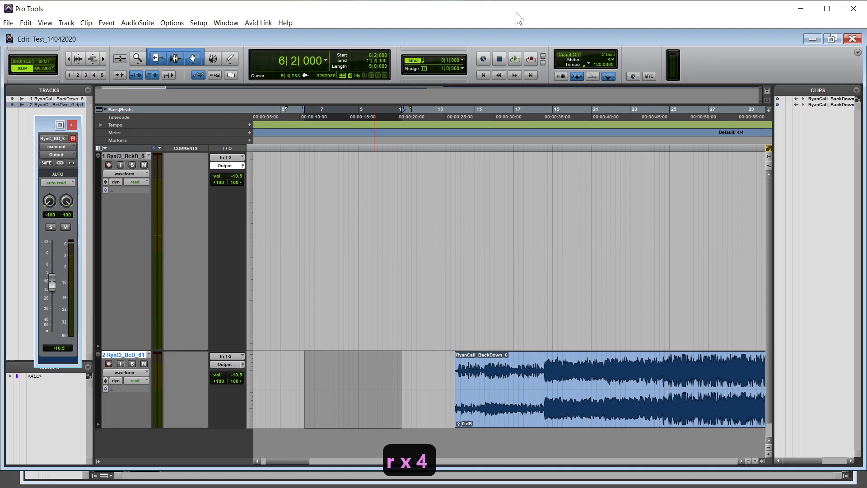
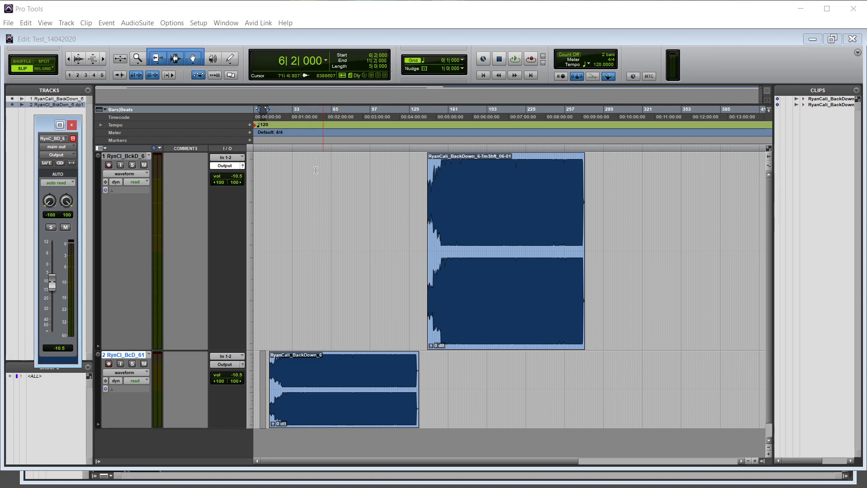
pyautogui.click(255, 38)
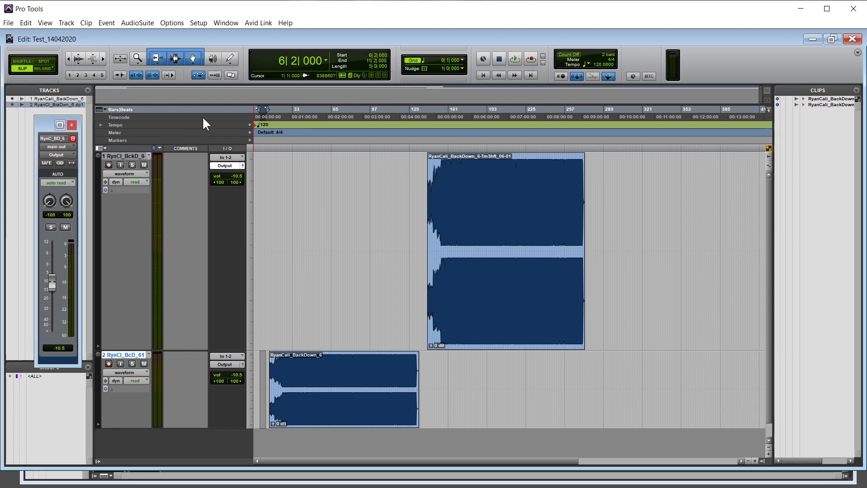
pyautogui.hotkey('ctrl', '[')
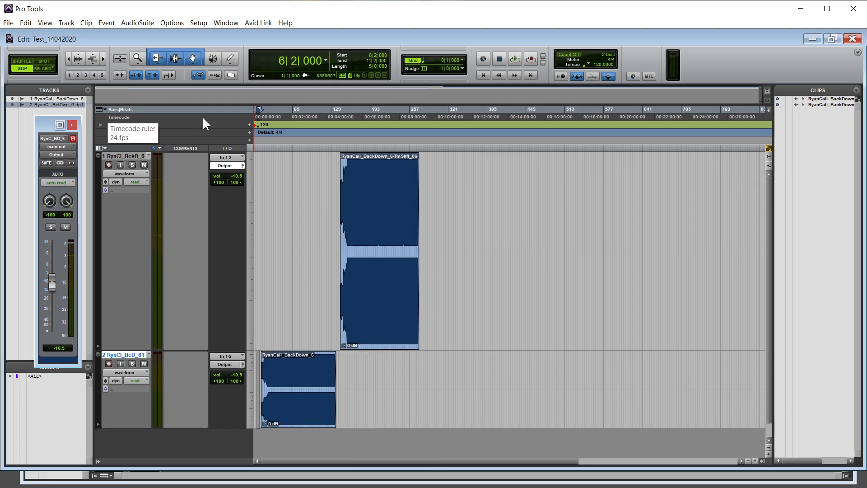
pyautogui.hotkey('ctrl', ']')
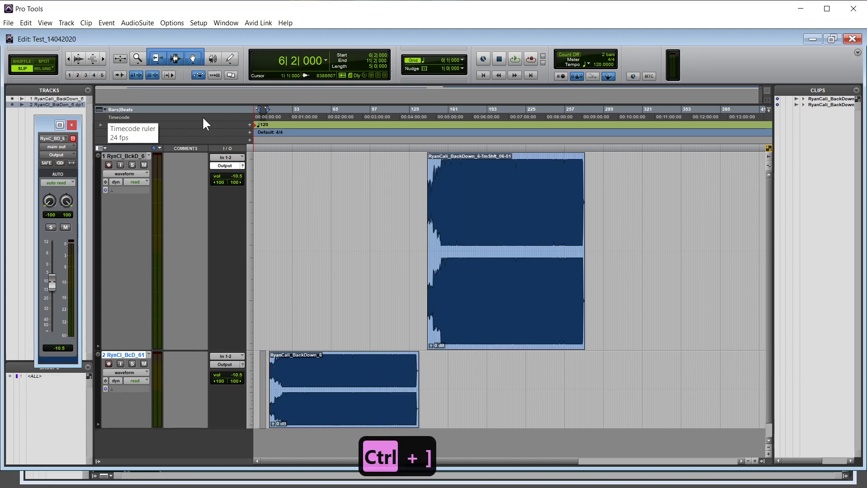
# - Shrink and enlarge the vertical waveform zoom of both tracks' clips repeatedly, restoring the full waveform height at the end
pyautogui.hotkey('ctrl', 'shift', '[')
pyautogui.hotkey('ctrl', 'shift', ']')
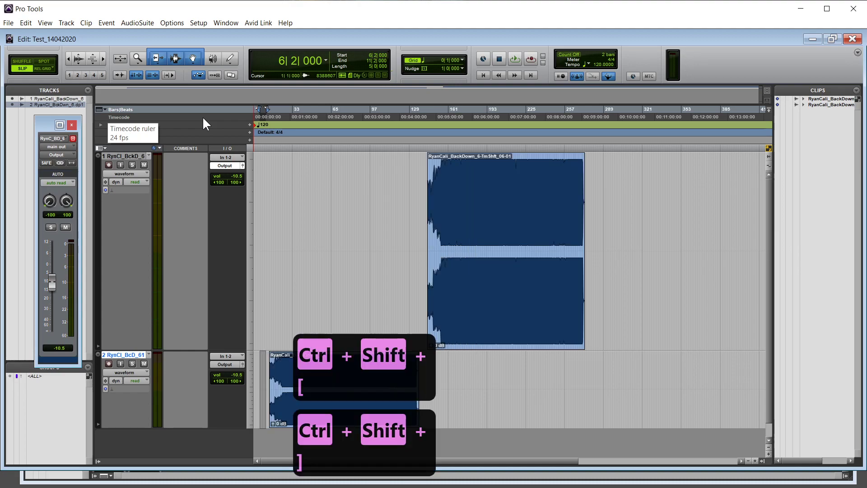
pyautogui.hotkey('ctrl', 'shift', '[')
pyautogui.hotkey('ctrl', 'shift', ']')
pyautogui.hotkey('ctrl', 'shift', '[')
pyautogui.hotkey('ctrl', 'shift', ']')
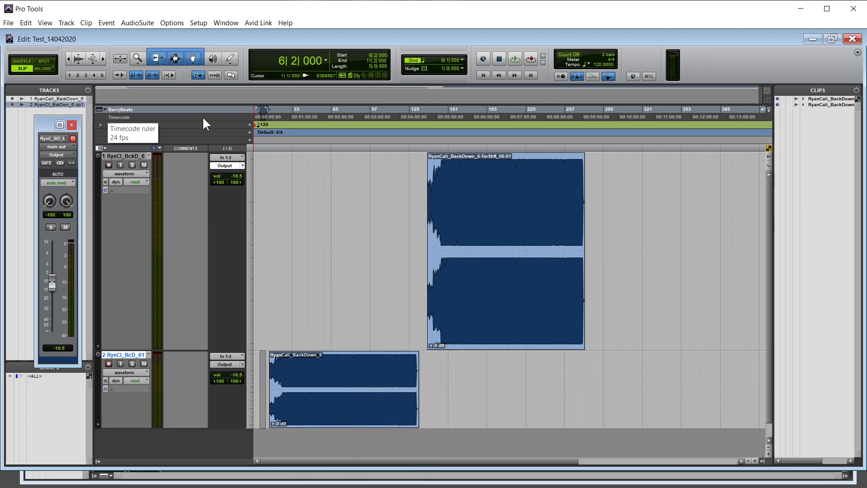
pyautogui.hotkey('ctrl', '[')
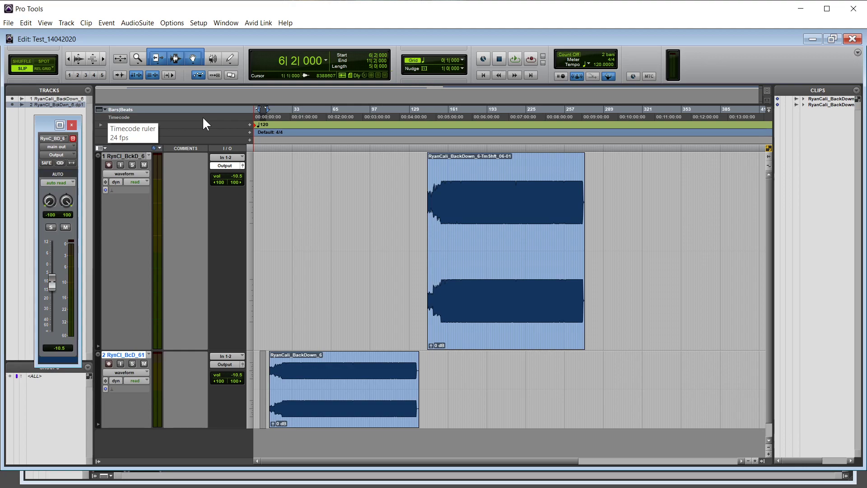
pyautogui.hotkey('ctrl', ']')
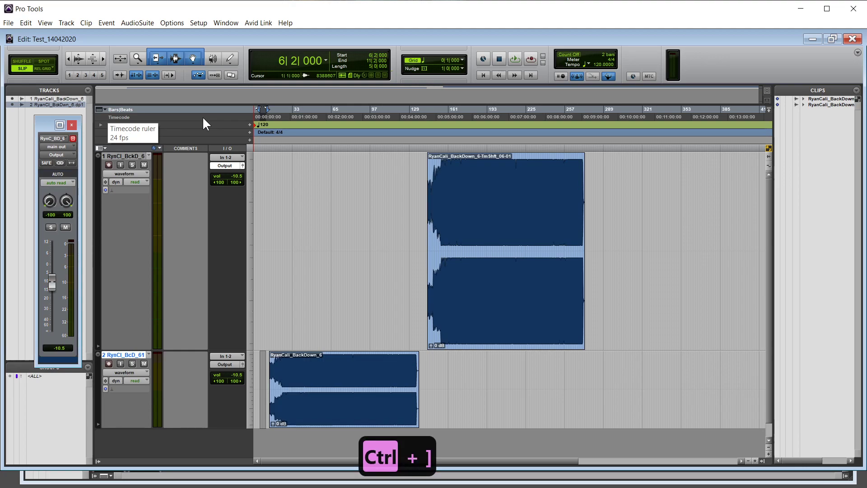
pyautogui.hotkey('ctrl', '[')
pyautogui.hotkey('ctrl', '[')
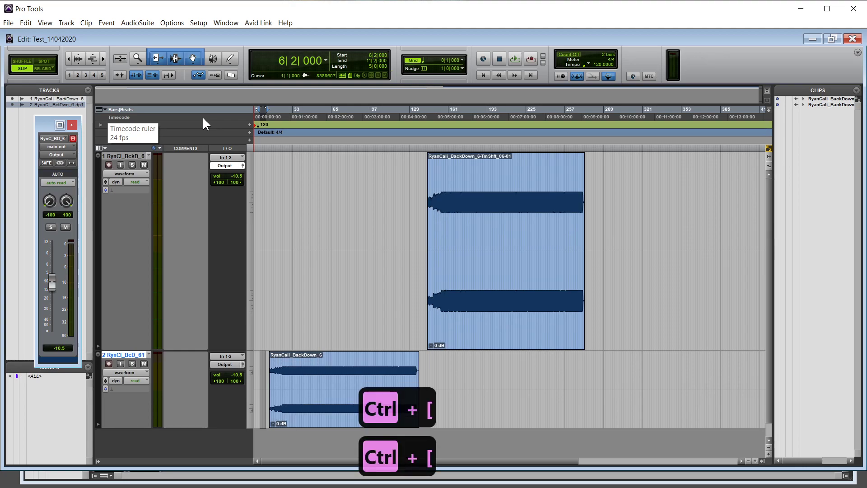
pyautogui.hotkey('ctrl', ']')
pyautogui.hotkey('ctrl', ']')
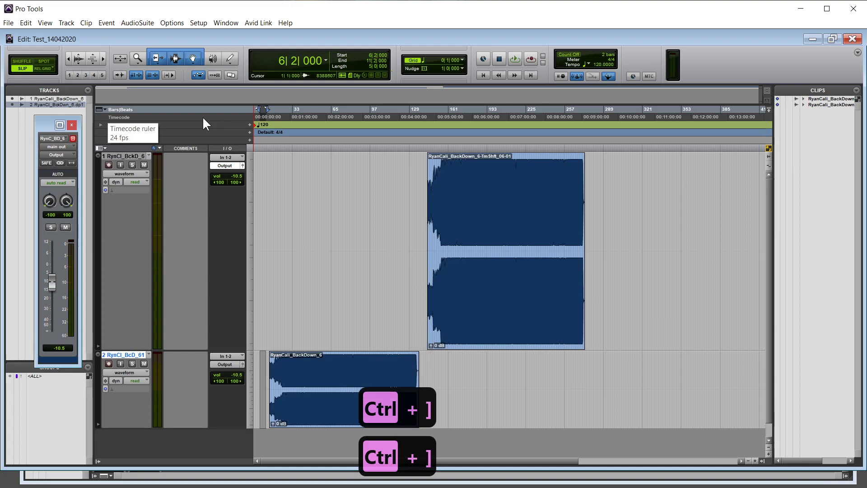
pyautogui.hotkey('ctrl', '[')
pyautogui.hotkey('ctrl', '[')
pyautogui.hotkey('ctrl', ']')
pyautogui.hotkey('ctrl', ']')
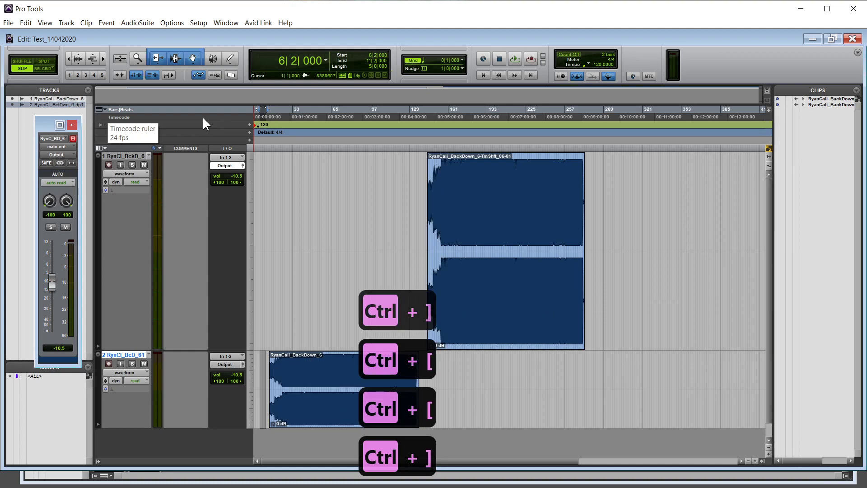
pyautogui.hotkey('ctrl', '[')
pyautogui.hotkey('ctrl', ']')
pyautogui.hotkey('ctrl', '[')
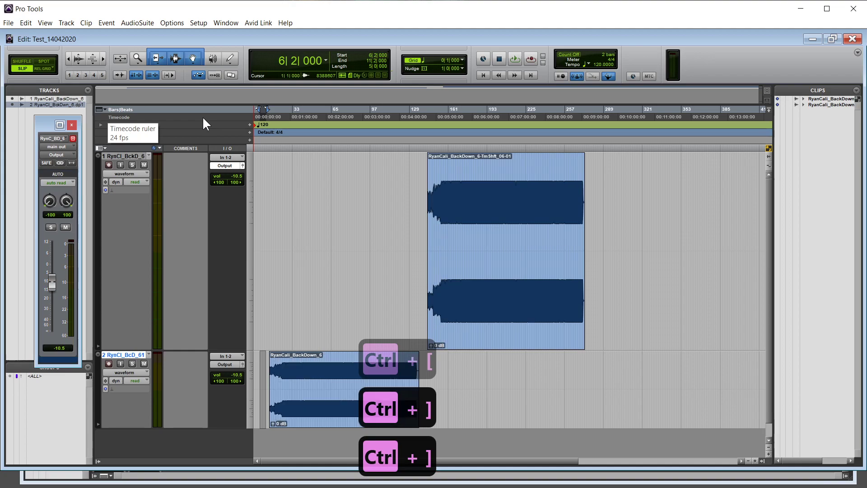
pyautogui.hotkey('ctrl', '[')
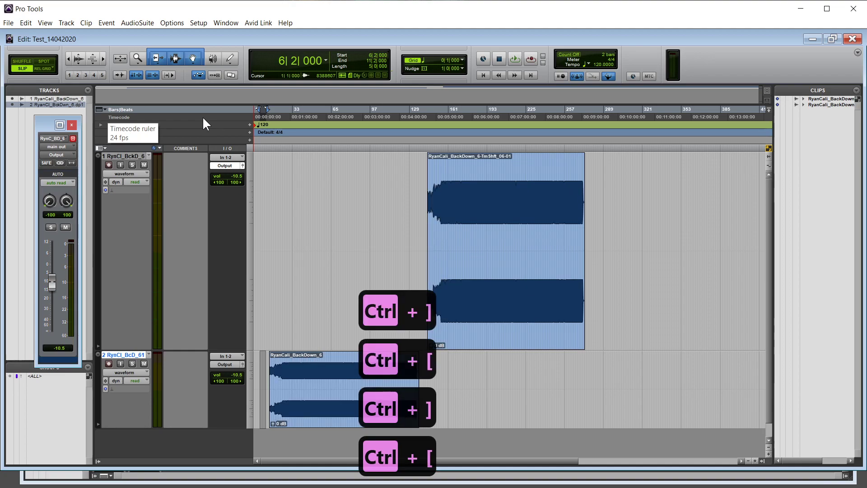
pyautogui.hotkey('ctrl', '[')
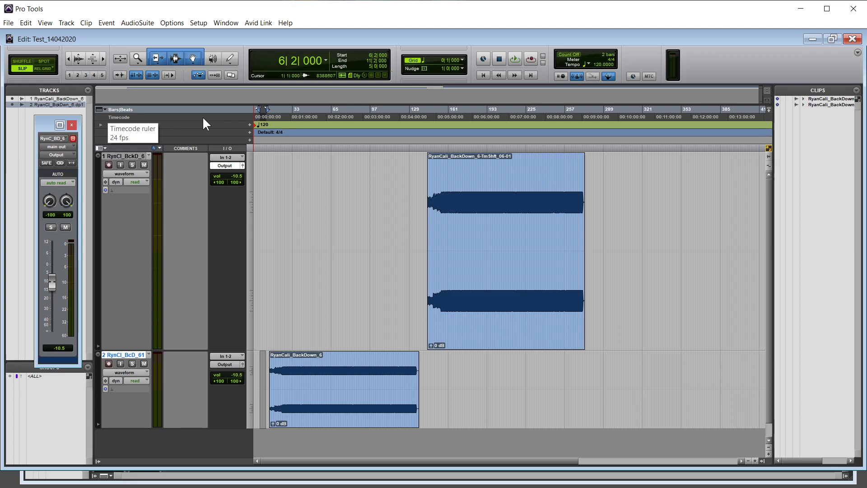
pyautogui.hotkey('ctrl', '[')
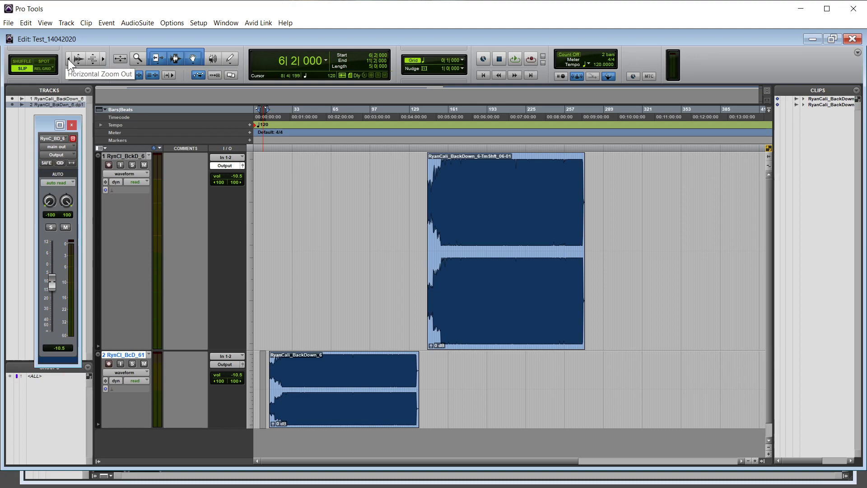
# - Zoom the timeline horizontally far out and back in several times, ending with both whole clips in view
pyautogui.press('r')
pyautogui.press('r')
pyautogui.press('t')
pyautogui.press('t')
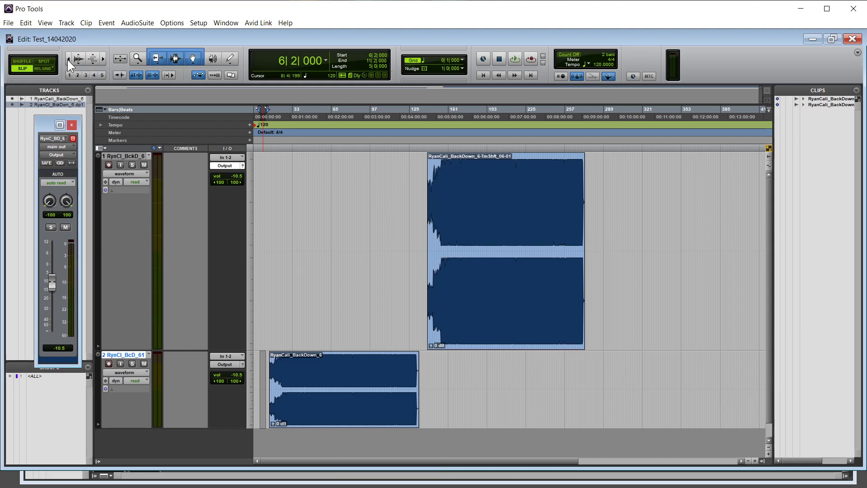
pyautogui.click(68, 59)
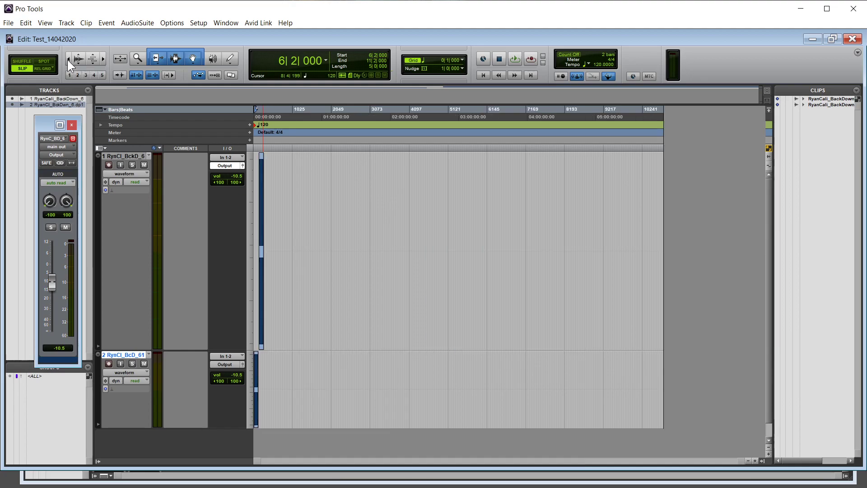
pyautogui.click(103, 59)
pyautogui.click(103, 59)
pyautogui.click(103, 58)
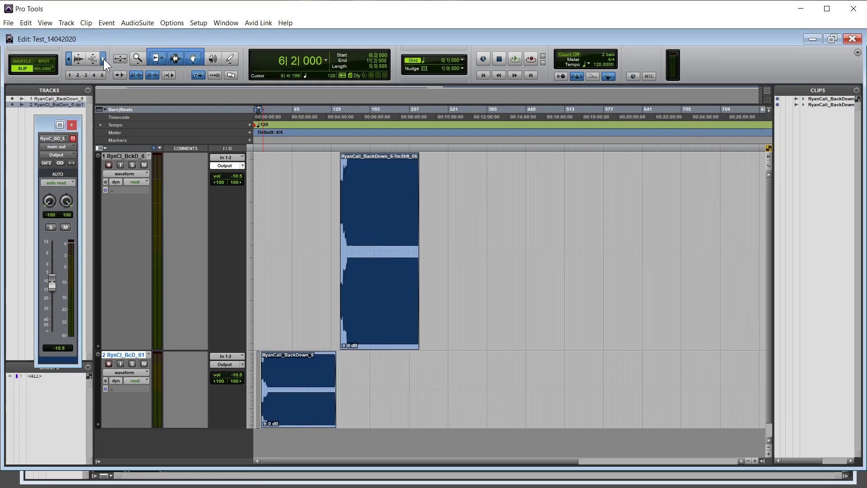
pyautogui.click(104, 58)
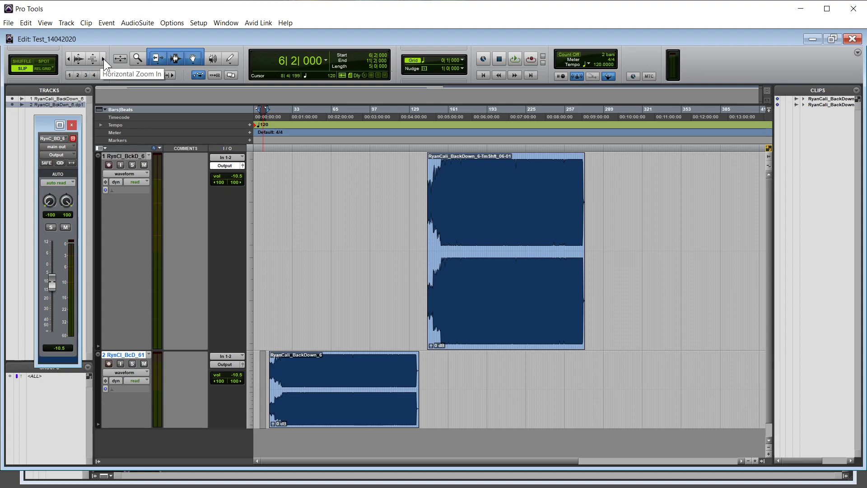
pyautogui.click(104, 59)
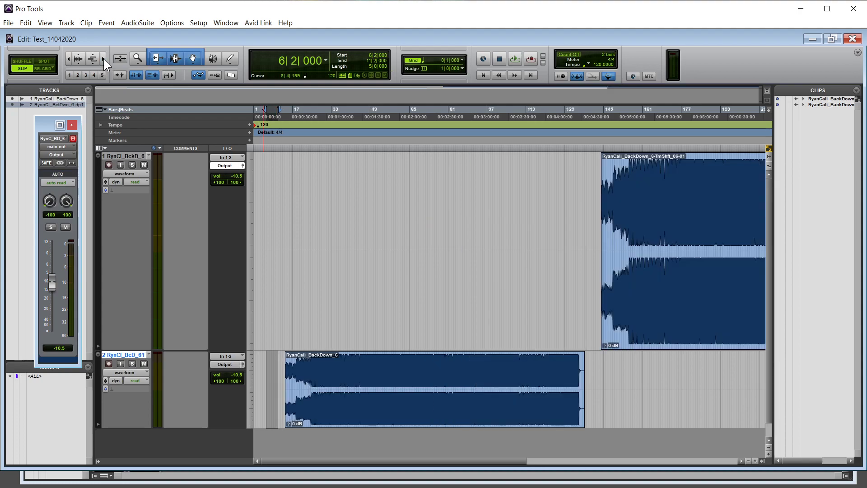
pyautogui.click(67, 58)
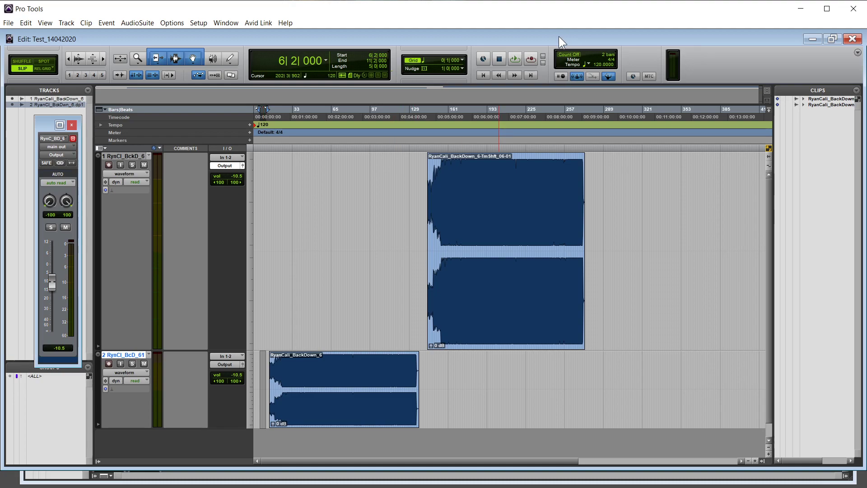
# - Place the edit cursor at about 210|1|635 in the first track's clip and zoom in horizontally around it to individual waveform cycles
pyautogui.click(506, 177)
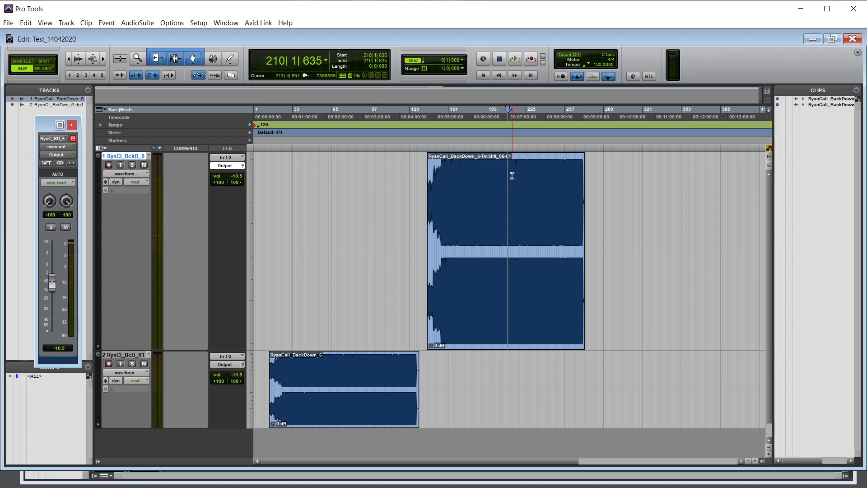
pyautogui.press('t')
pyautogui.press('t')
pyautogui.press('t')
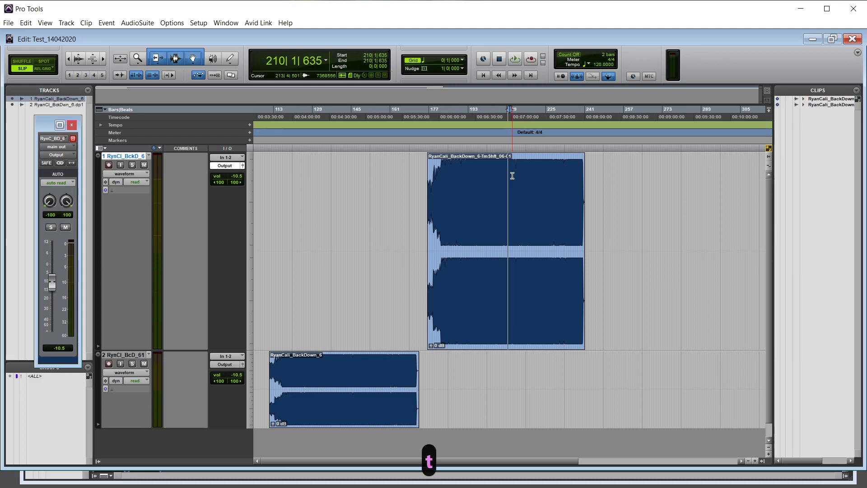
pyautogui.press('t')
pyautogui.press('t')
pyautogui.press('t')
pyautogui.press('t')
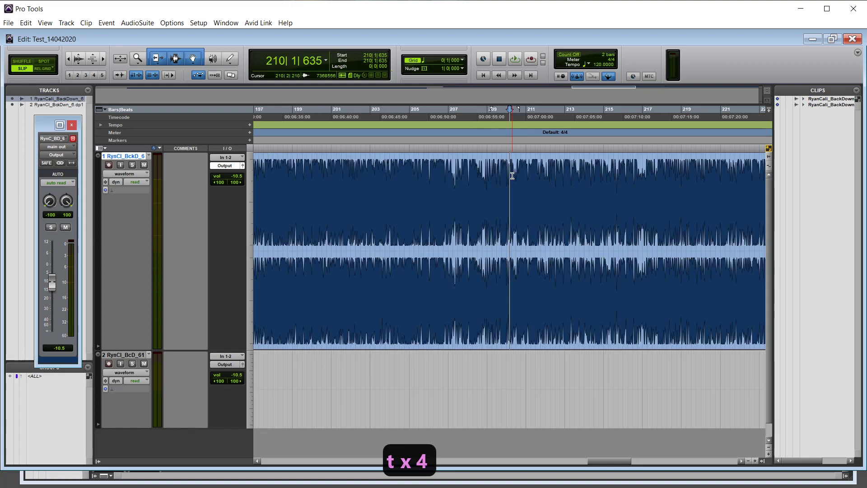
pyautogui.press('t')
pyautogui.press('t')
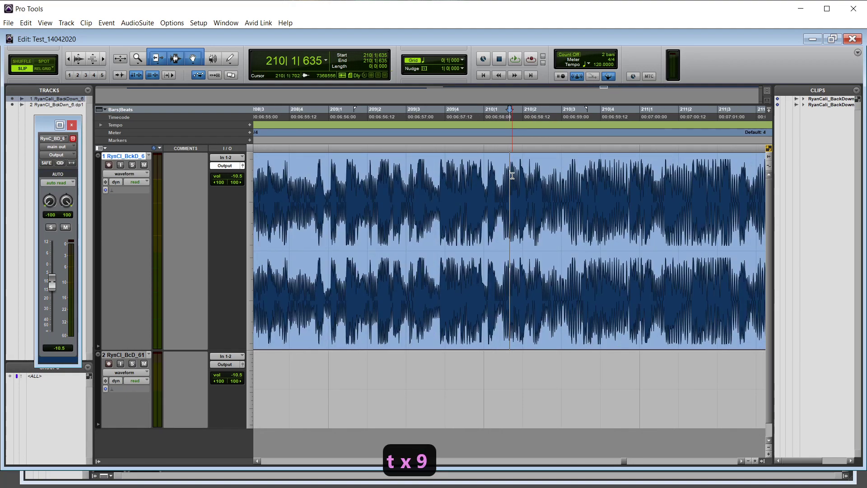
pyautogui.press('t')
pyautogui.press('t')
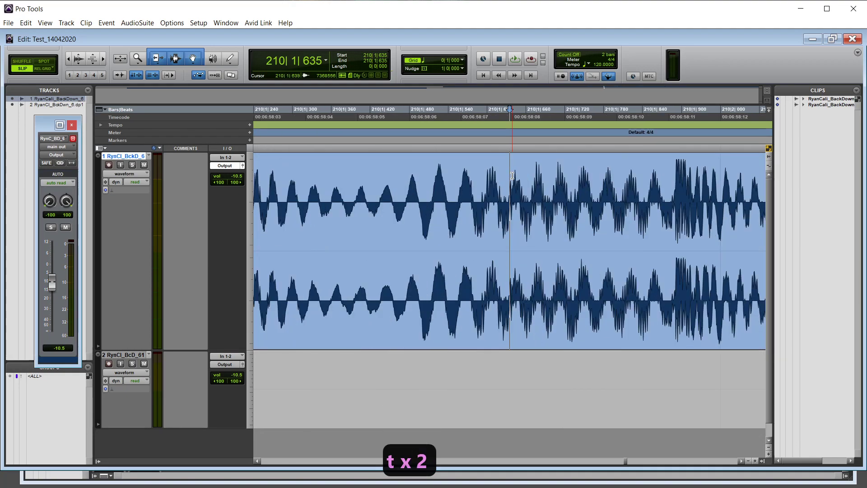
# - Zoom the timeline out horizontally from the individual waveform cycles until both tracks' whole clips are in view
pyautogui.press('r')
pyautogui.press('r')
pyautogui.press('r')
pyautogui.press('r')
pyautogui.press('r')
pyautogui.press('r')
pyautogui.press('r')
pyautogui.press('r')
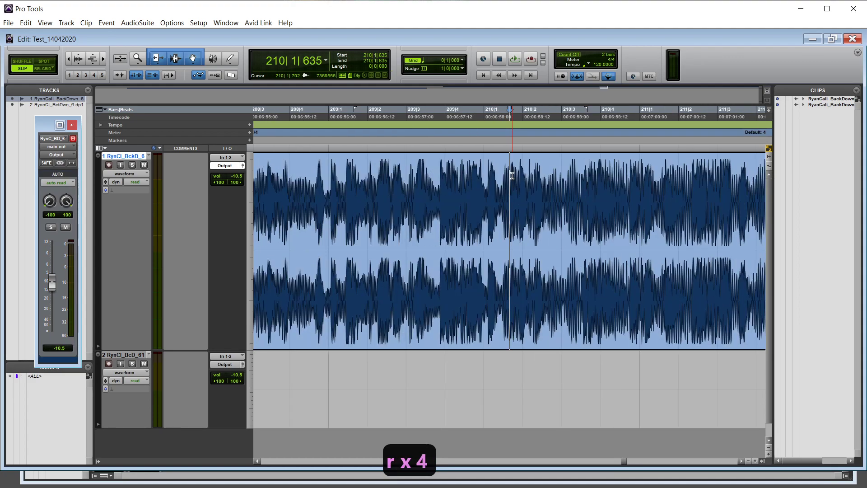
pyautogui.press('r')
pyautogui.press('r')
pyautogui.press('r')
pyautogui.press('r')
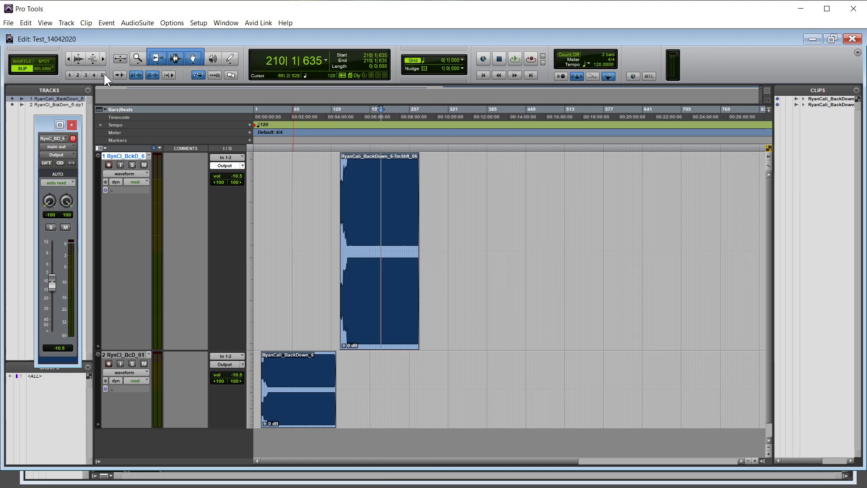
# - Recall zoom presets 1, 2, 3, 4 and 5 one after another to compare their horizontal zoom levels
pyautogui.click(70, 74)
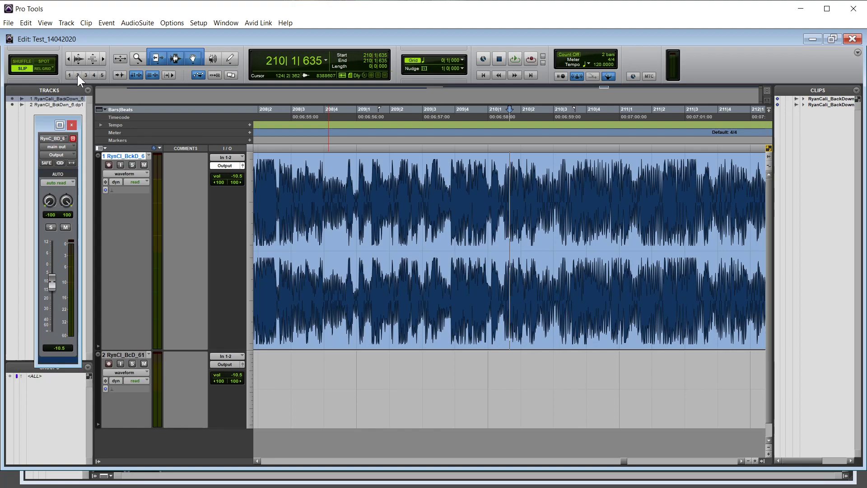
pyautogui.click(77, 75)
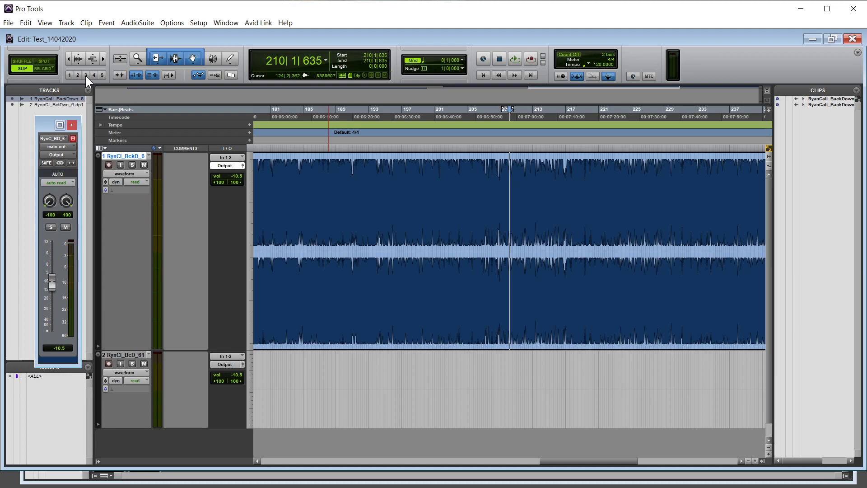
pyautogui.click(85, 74)
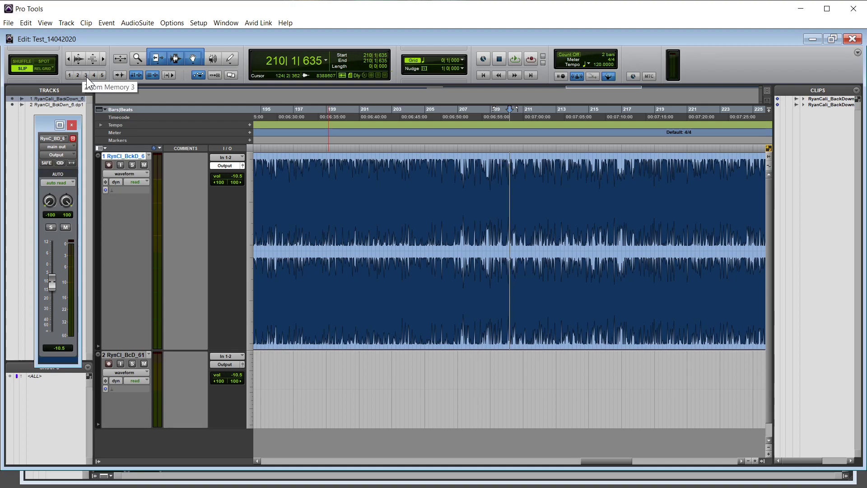
pyautogui.click(93, 76)
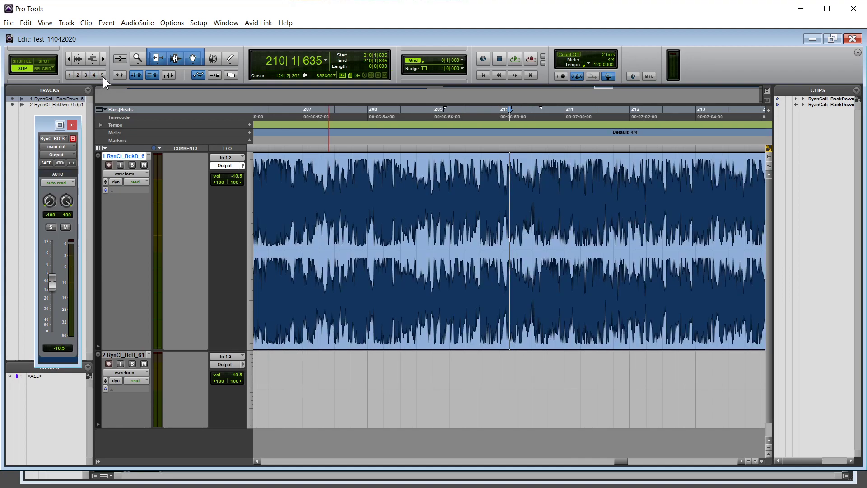
pyautogui.click(102, 75)
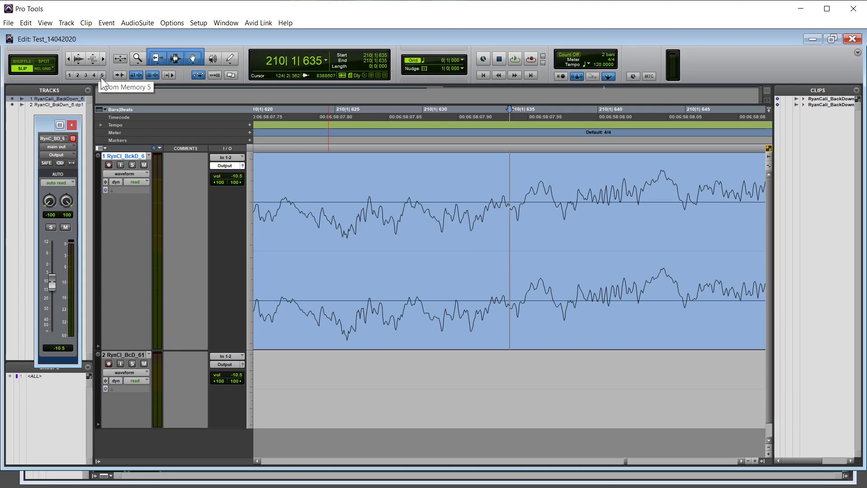
# - Recall zoom preset 1, view preset 2's recall and save options without choosing one, and recall presets 2 and 1
pyautogui.click(68, 75)
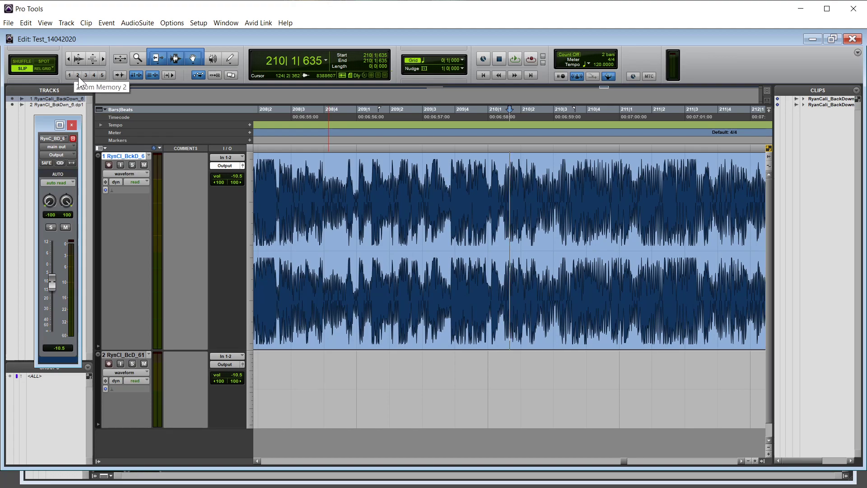
pyautogui.click(78, 75)
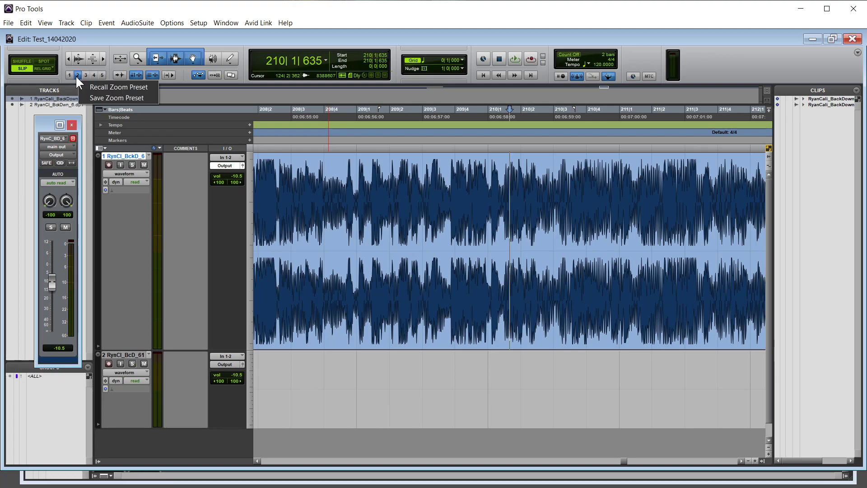
pyautogui.click(175, 92)
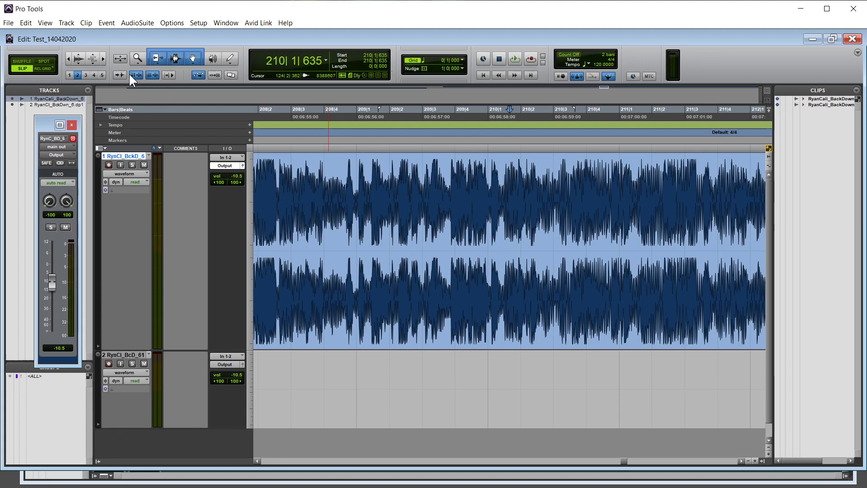
pyautogui.click(78, 75)
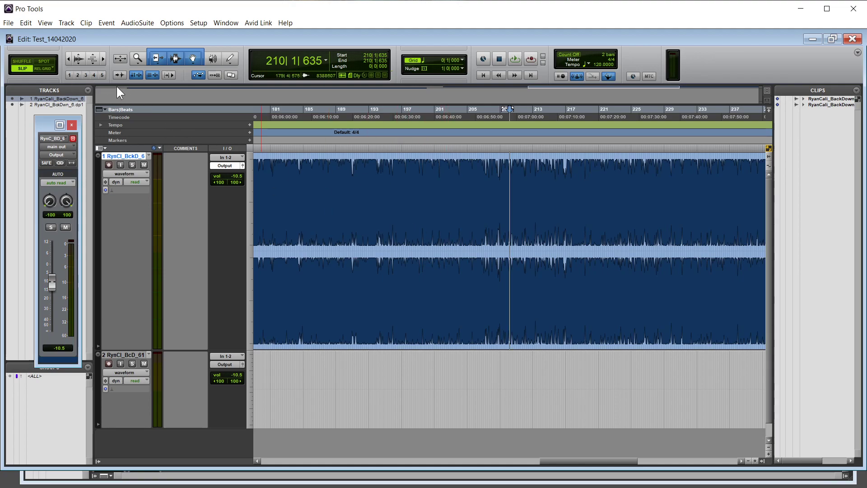
pyautogui.click(69, 75)
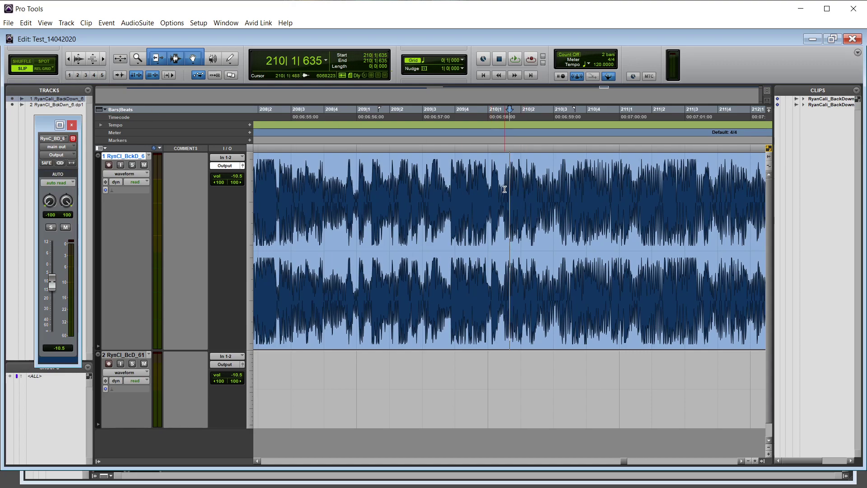
# - Zoom the timeline in horizontally around the edit cursor until the first track's waveform appears as a thin line
pyautogui.press('t')
pyautogui.press('t')
pyautogui.press('t')
pyautogui.press('t')
pyautogui.press('t')
pyautogui.press('t')
pyautogui.press('t')
pyautogui.press('t')
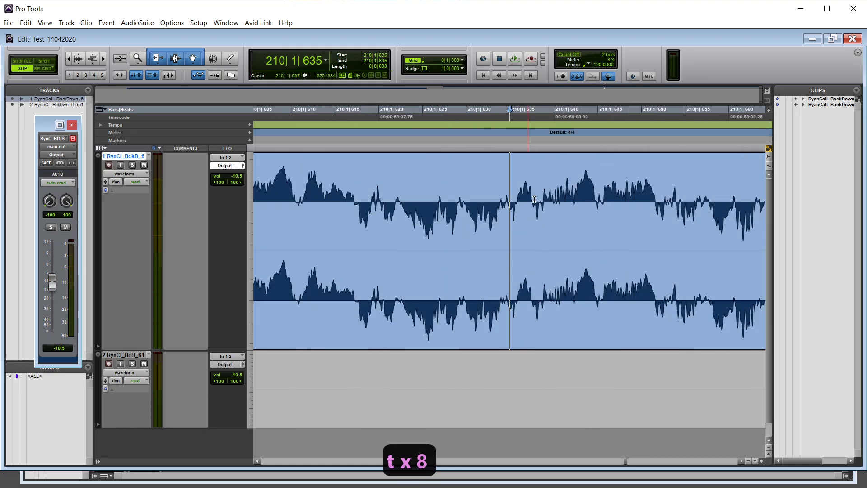
pyautogui.press('t')
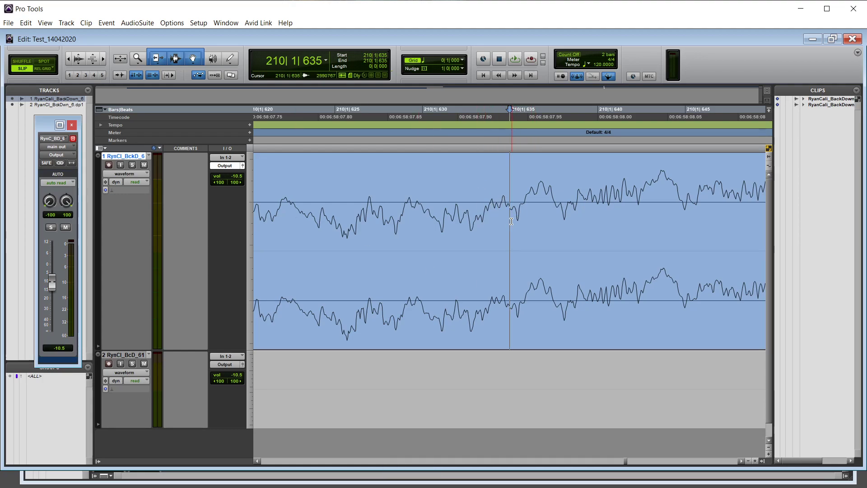
pyautogui.press('t')
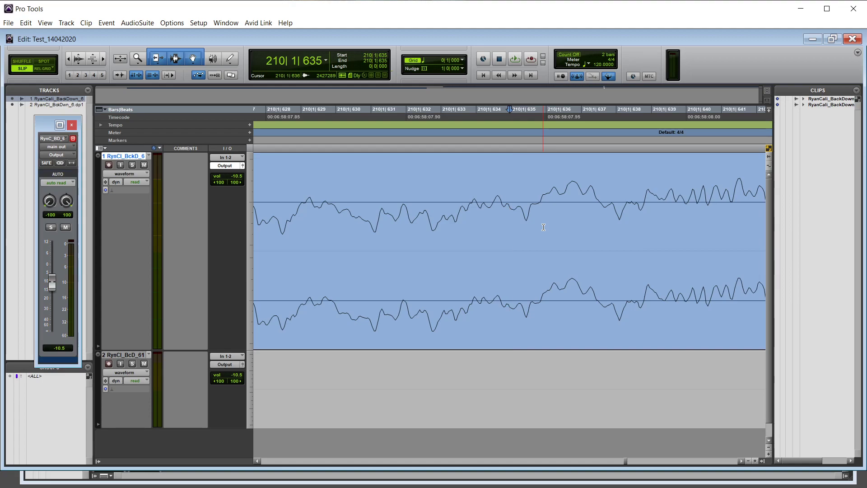
# - Zoom the timeline far back out and scroll towards its start to bring both tracks' whole clips into view
pyautogui.press('r')
pyautogui.press('r')
pyautogui.press('r')
pyautogui.press('r')
pyautogui.press('r')
pyautogui.press('r')
pyautogui.press('r')
pyautogui.press('r')
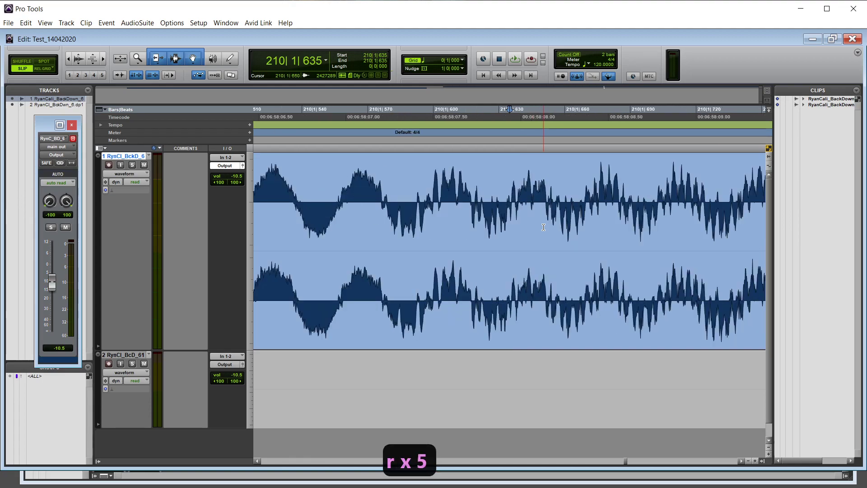
pyautogui.press('r')
pyautogui.press('r')
pyautogui.press('r')
pyautogui.press('r')
pyautogui.press('r')
pyautogui.press('r')
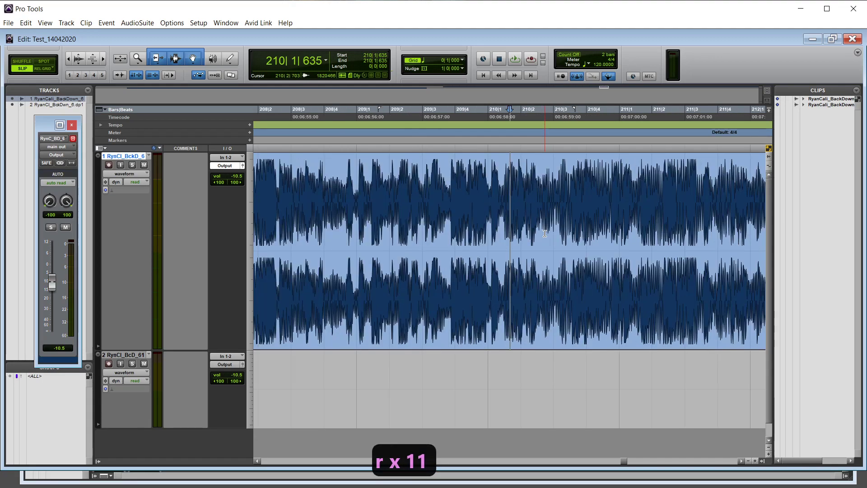
pyautogui.press('r')
pyautogui.press('r')
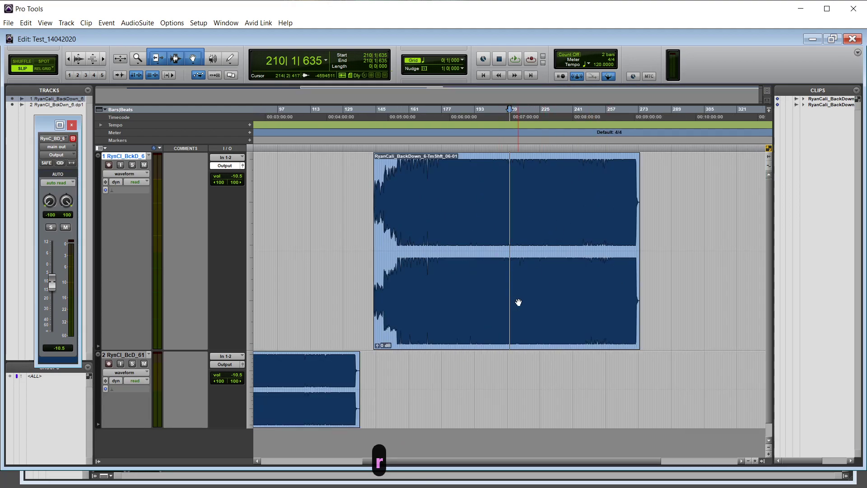
pyautogui.hscroll(-3, 518, 302)
pyautogui.press('r')
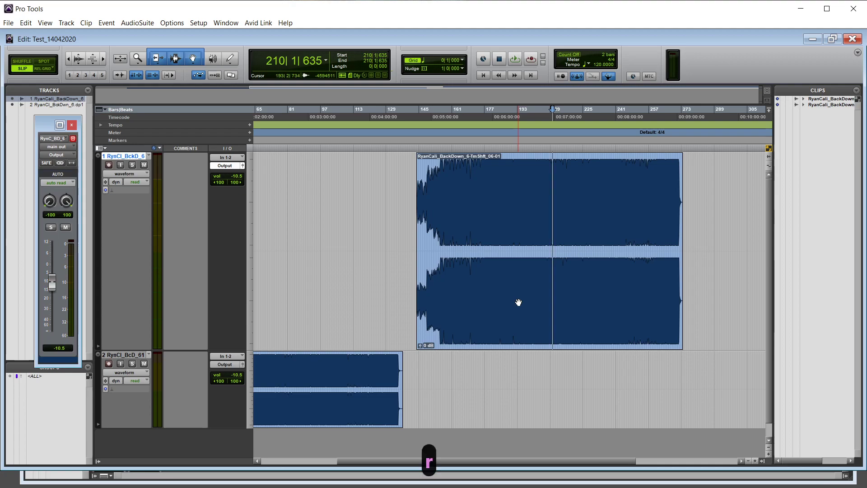
pyautogui.press('r')
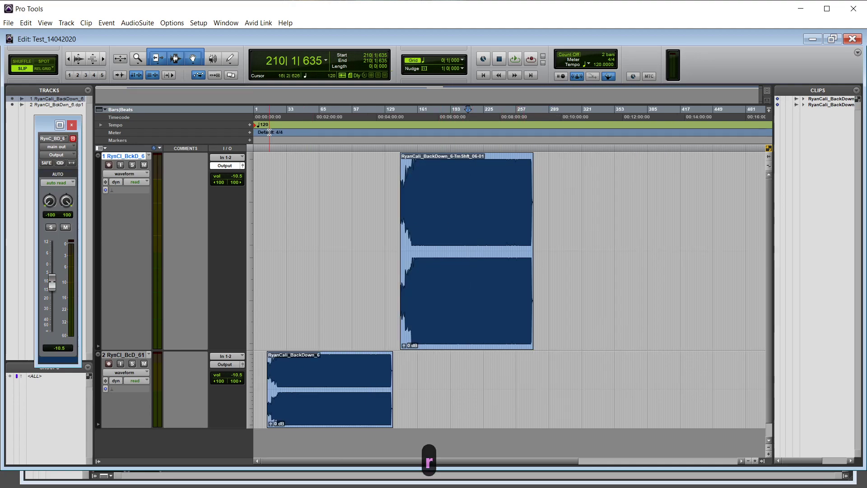
# - Zoom the timeline in on the first track's clip and back out to both whole clips
pyautogui.press('t')
pyautogui.hscroll(-3, 287, 155)
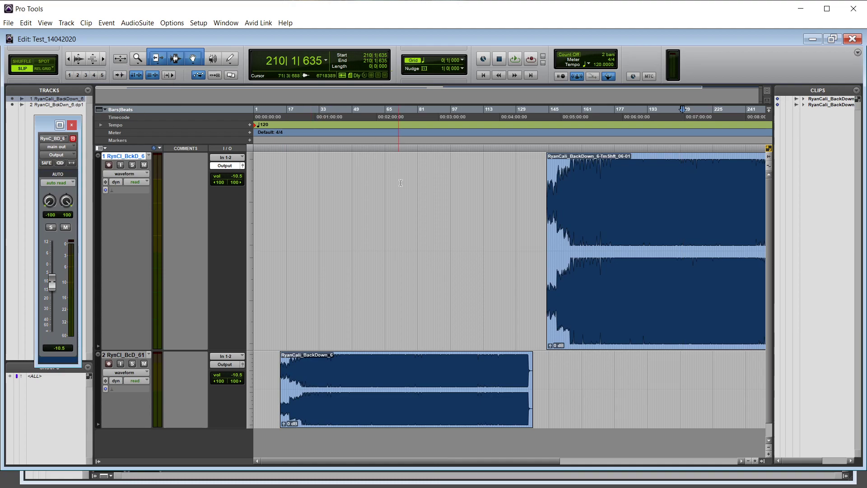
pyautogui.press('t')
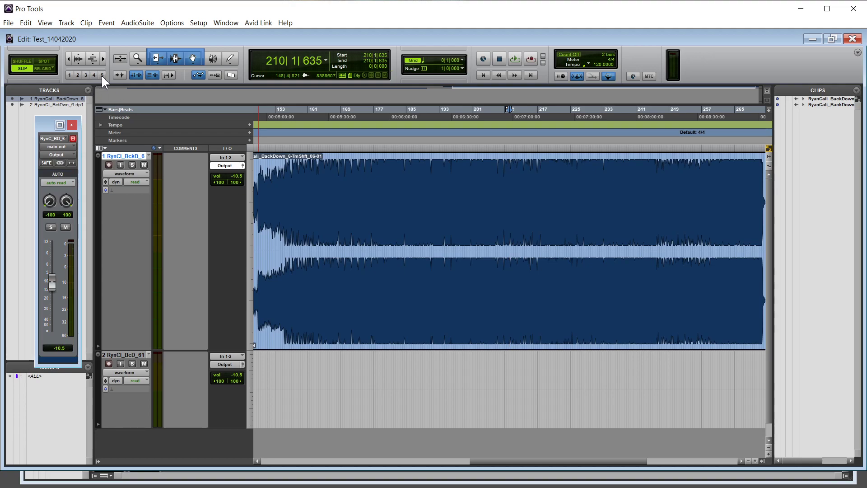
pyautogui.press('r')
pyautogui.press('r')
pyautogui.press('r')
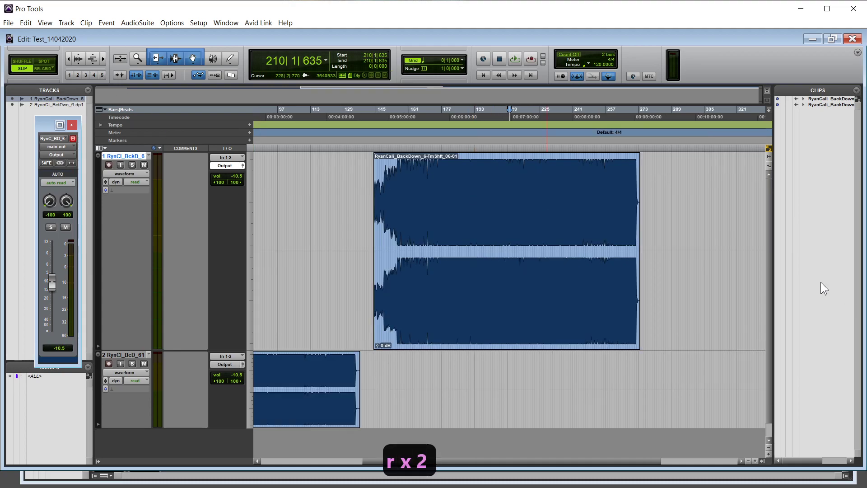
# - Place the edit cursor at about 239|3|691 in the first track's clip and recall zoom presets 5 and 4
pyautogui.click(376, 188)
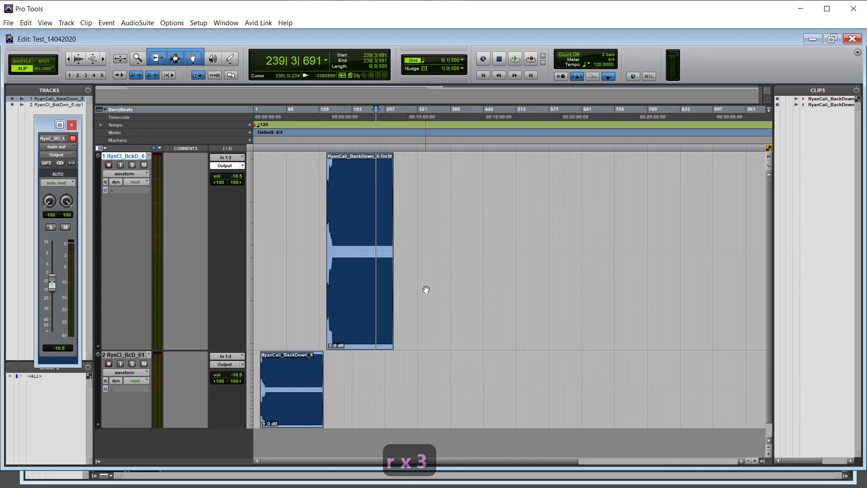
pyautogui.press('5')
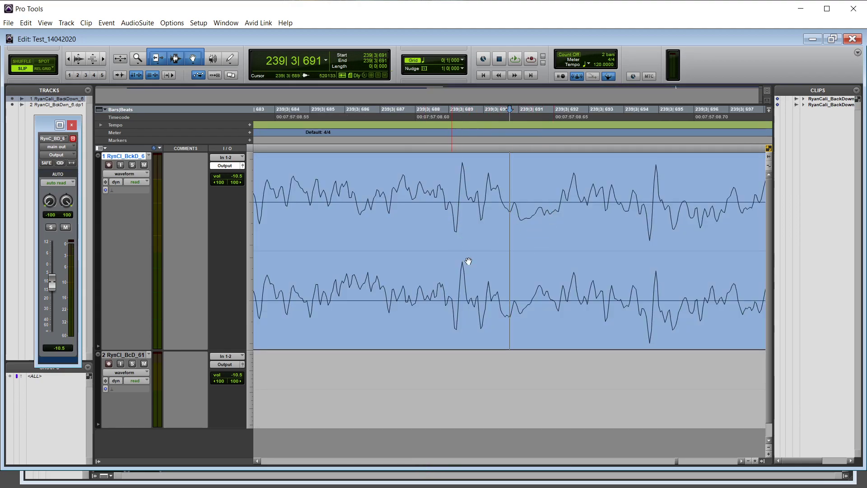
pyautogui.press('4')
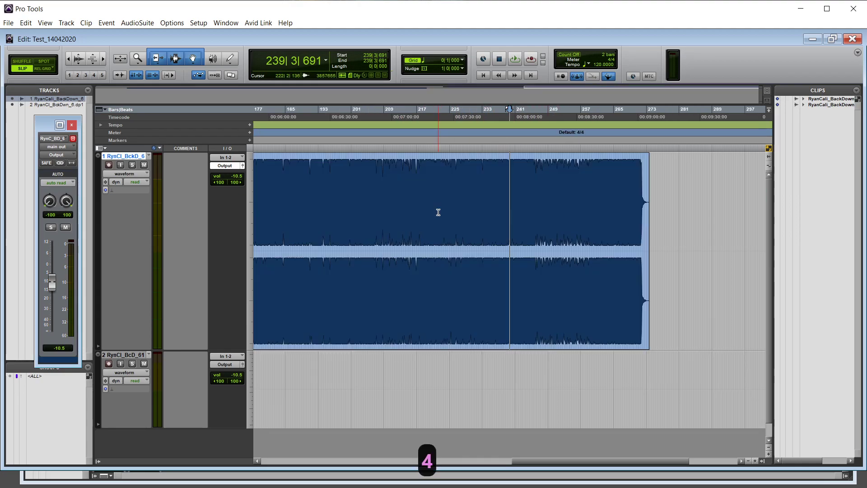
# - Move the edit cursor to about 201|1|567 in the first track's clip and recall zoom presets 5 and 4 around it
pyautogui.click(351, 199)
pyautogui.press('5')
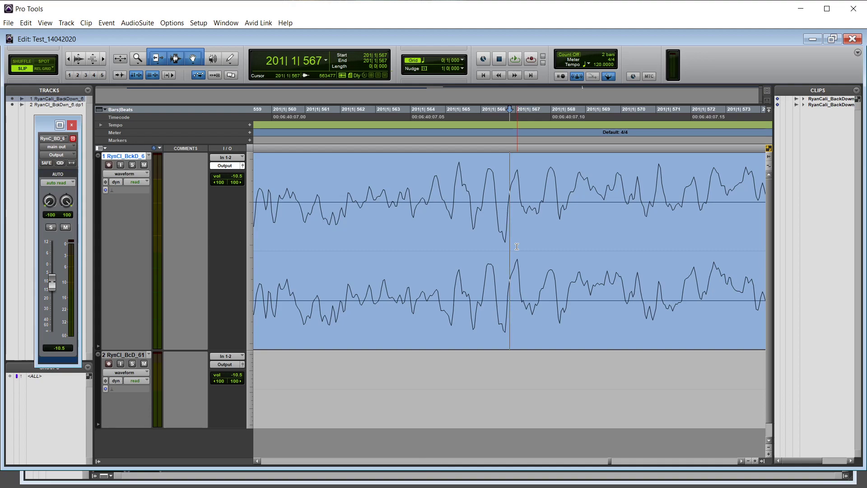
pyautogui.press('4')
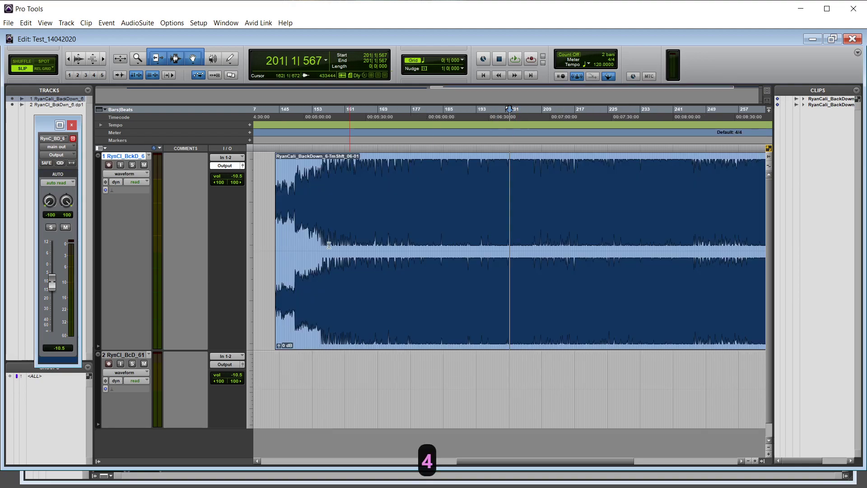
# - Move the edit cursor to about 153|1|566 near the clip's start and recall zoom presets 5, 4 and 1
pyautogui.click(312, 173)
pyautogui.press('5')
pyautogui.press('5')
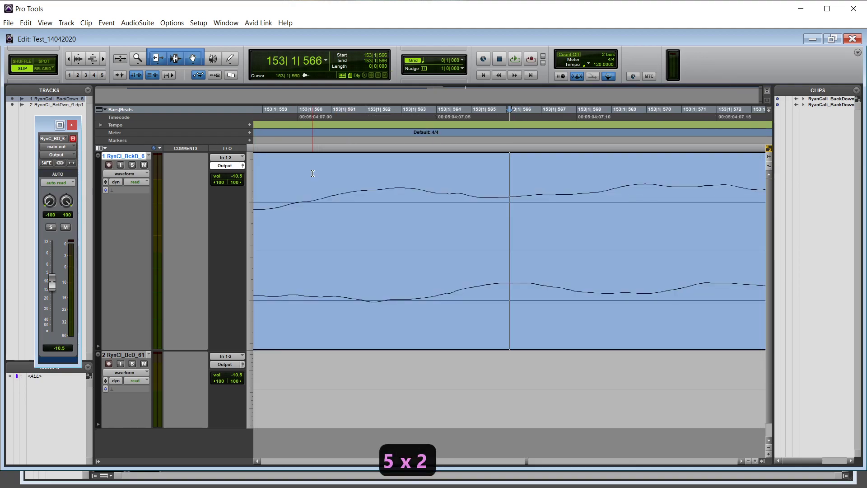
pyautogui.press('4')
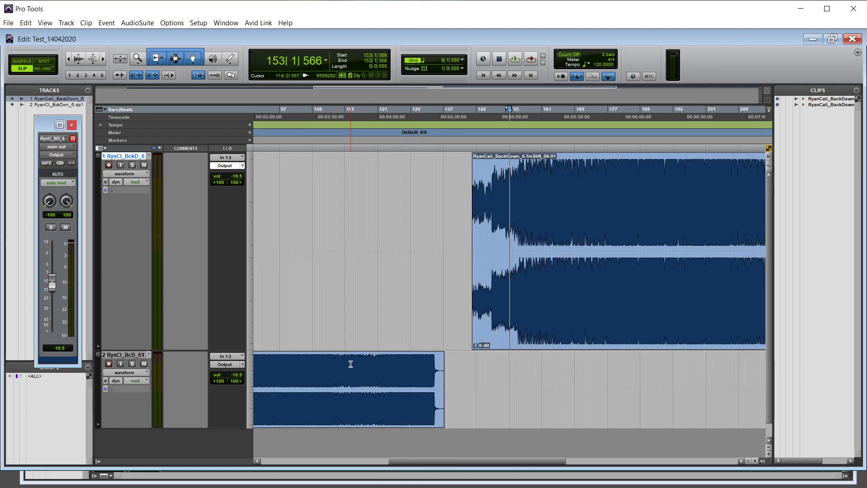
pyautogui.press('1')
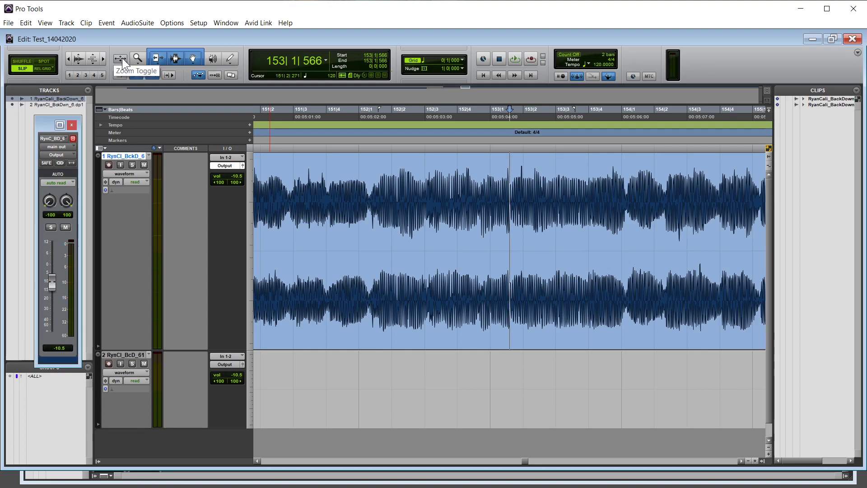
# - Place the edit cursor at about 152|1|377 in the first track's clip and reduce that track's height to a small size
pyautogui.click(384, 319)
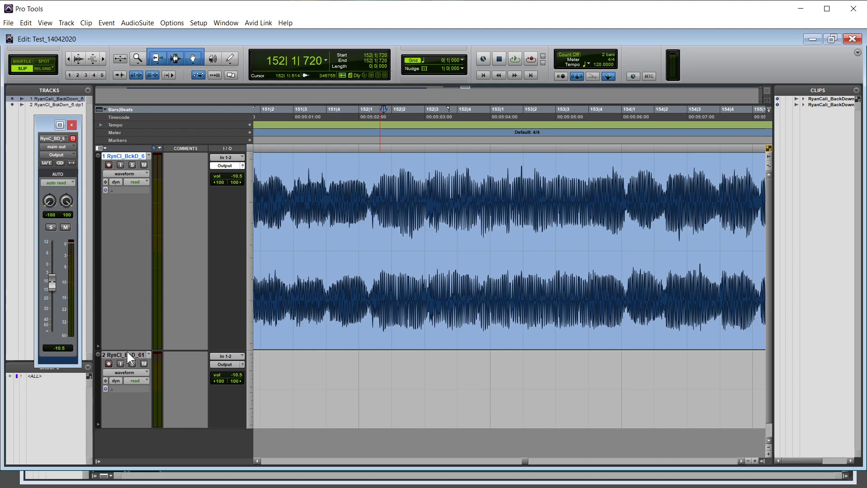
pyautogui.click(79, 75)
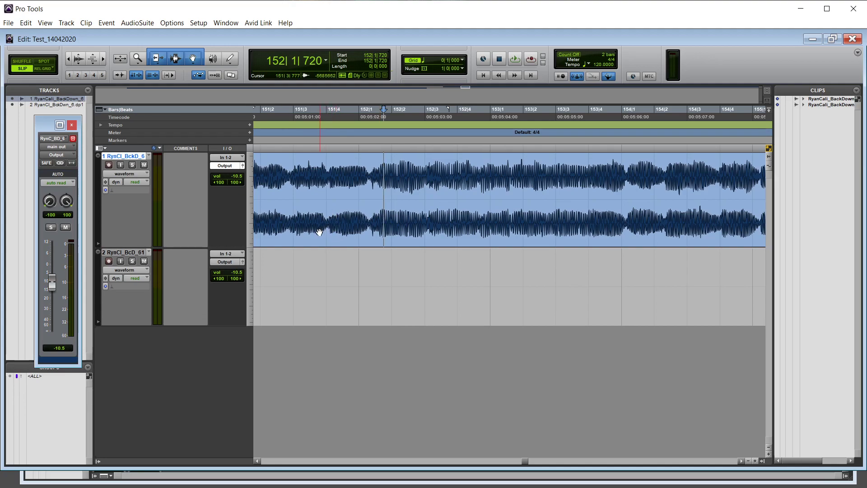
pyautogui.click(372, 188)
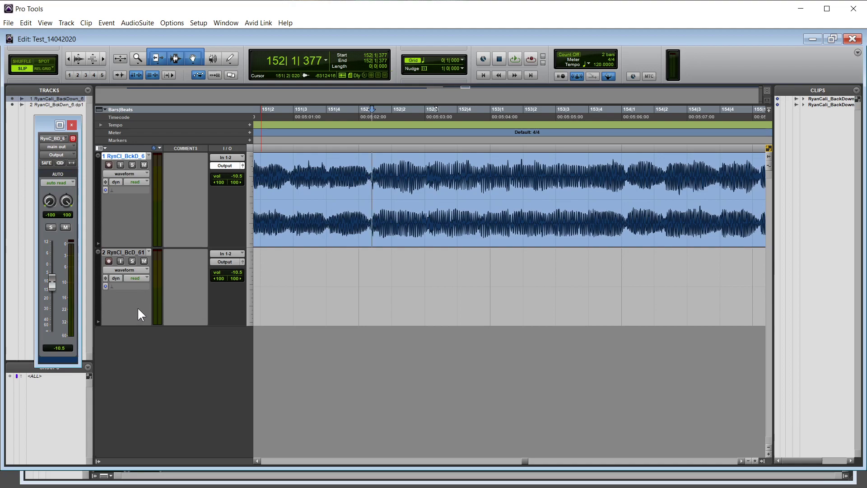
pyautogui.moveTo(133, 248); pyautogui.dragTo(139, 181)
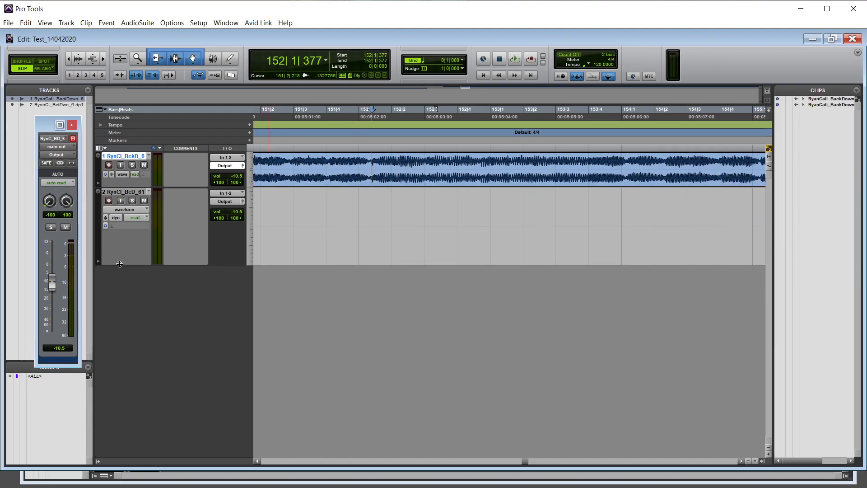
# - Reduce the second track's height to the same small size as the first track
pyautogui.moveTo(121, 229); pyautogui.dragTo(120, 221)
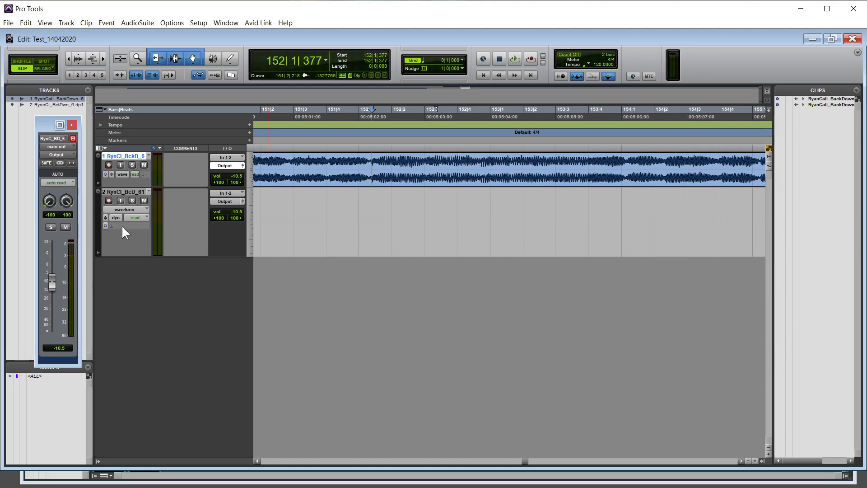
pyautogui.moveTo(125, 256); pyautogui.dragTo(125, 222)
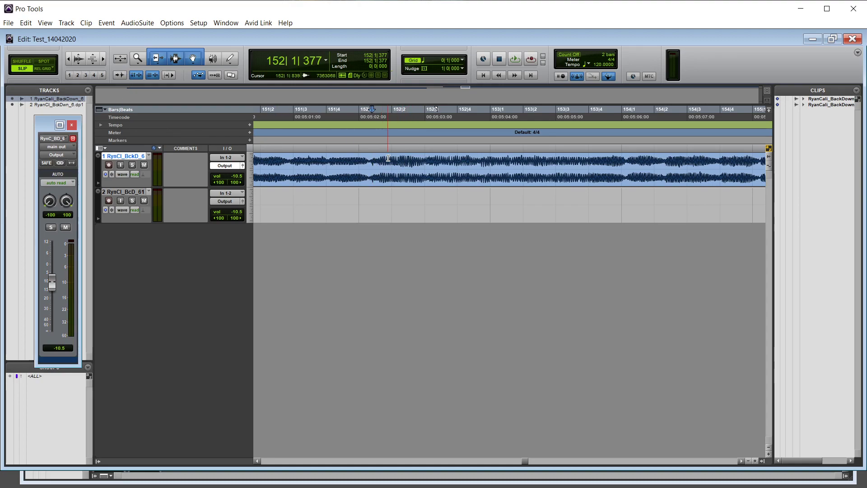
# - Select about 152|1|548 to 152|3|293 in the first track's clip and toggle the zoom on and off
pyautogui.moveTo(378, 164); pyautogui.dragTo(435, 164)
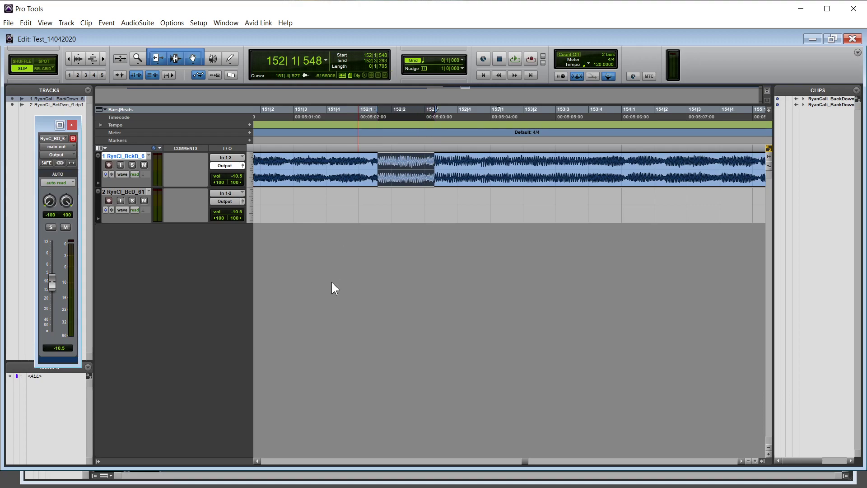
pyautogui.click(119, 59)
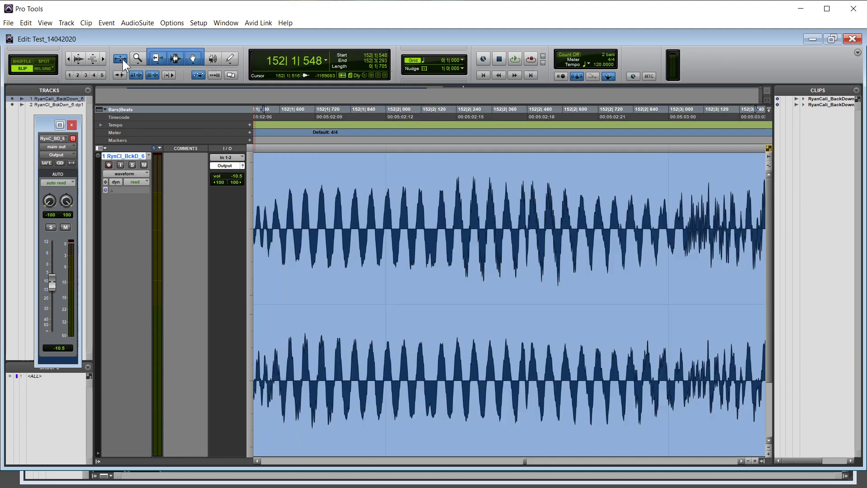
pyautogui.click(122, 58)
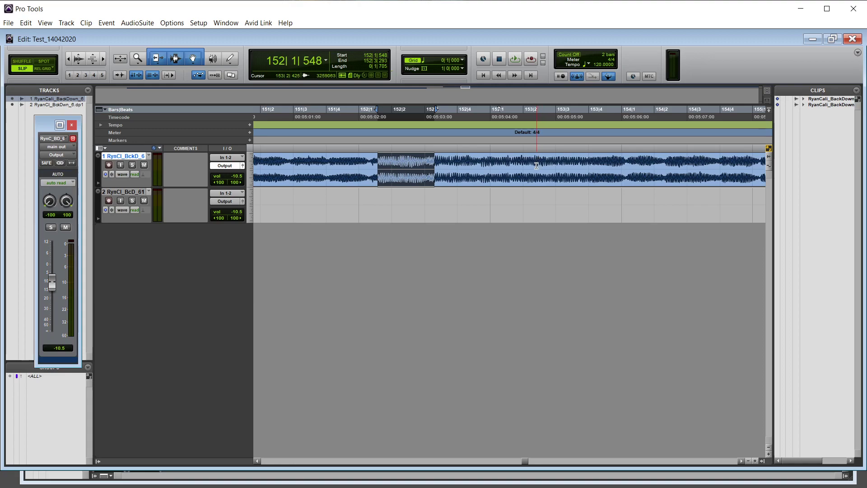
# - Select about 153|2|055 to 153|3|350 in the first track's clip and switch Zoom Toggle in and out repeatedly
pyautogui.moveTo(525, 167); pyautogui.dragTo(567, 167)
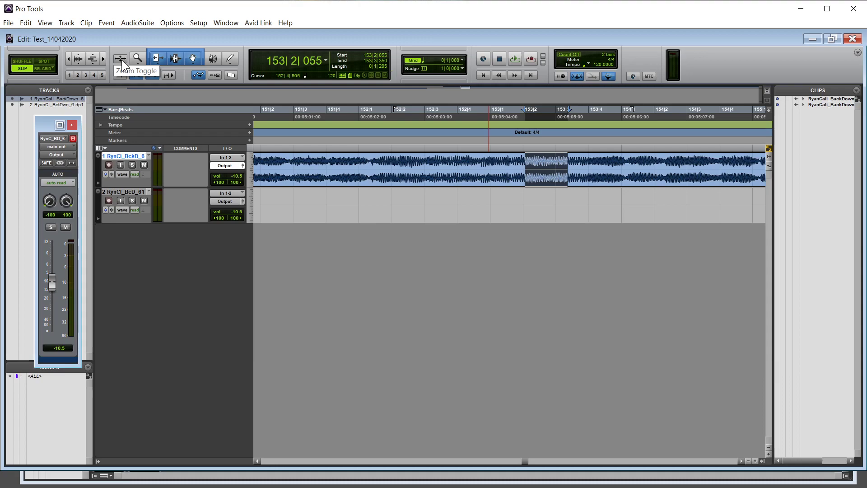
pyautogui.press('e')
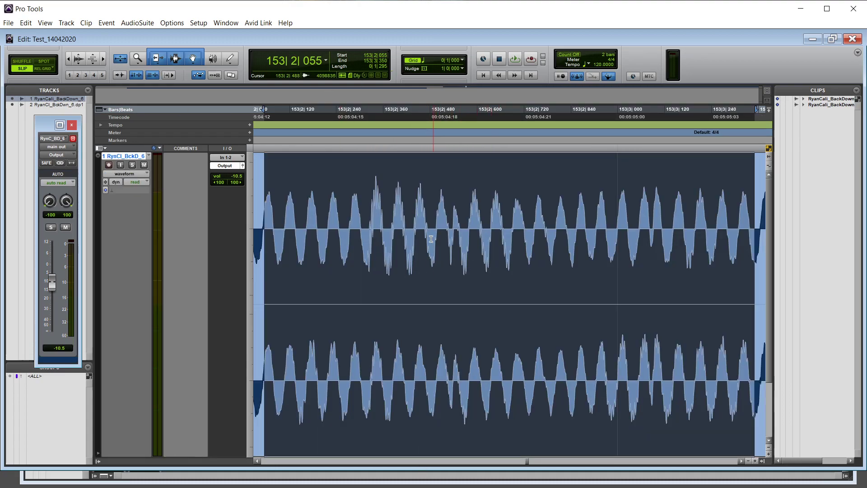
pyautogui.press('e')
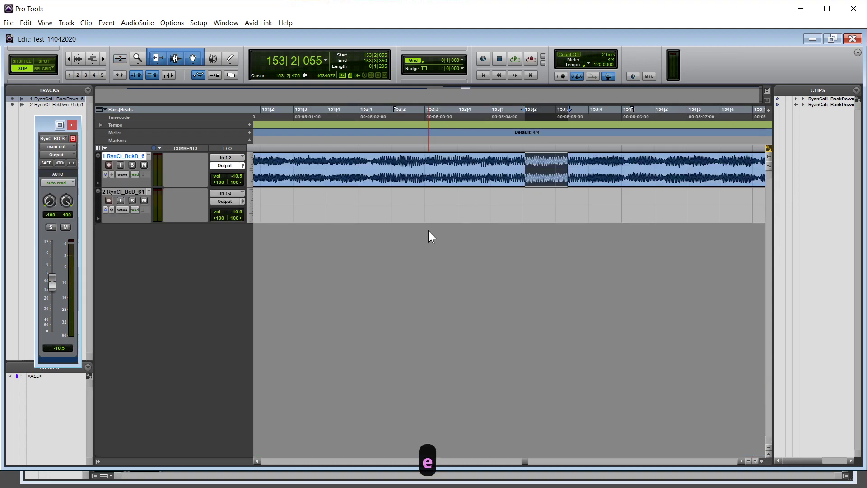
pyautogui.press('e')
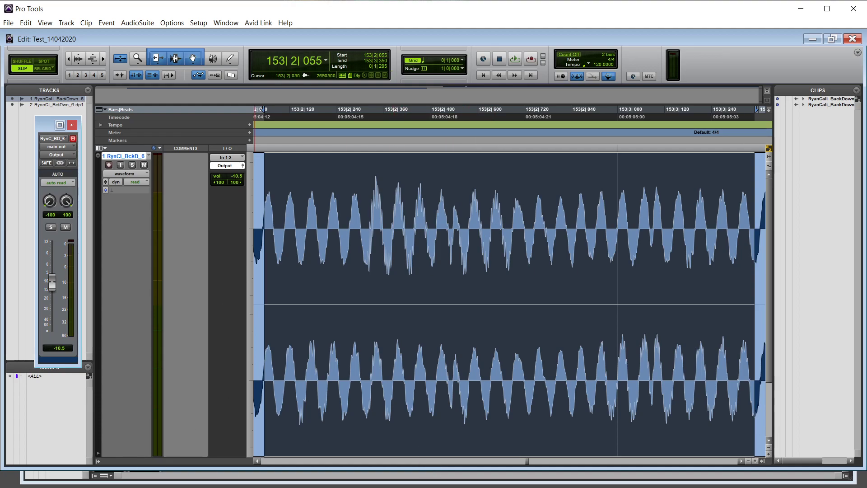
pyautogui.press('e')
# - Shorten the first track and zoom out horizontally while Zoom Toggle is on, and return to the original view by toggling it off
pyautogui.moveTo(138, 456); pyautogui.dragTo(137, 396)
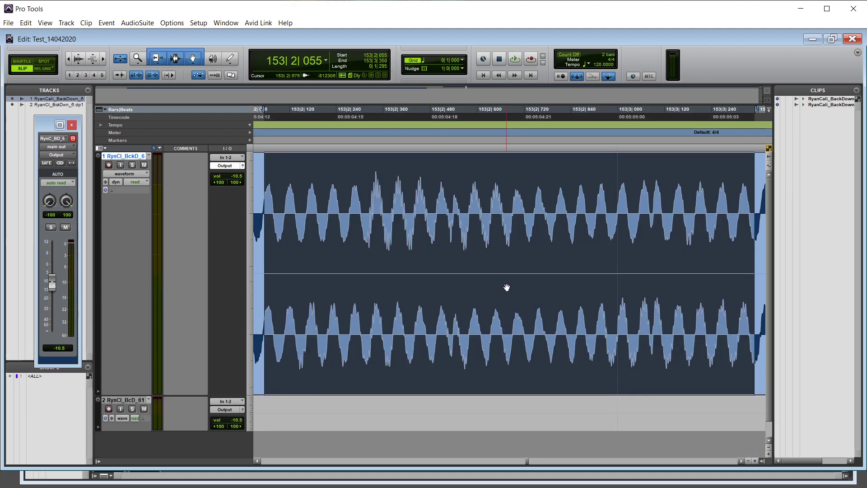
pyautogui.press('r')
pyautogui.press('t')
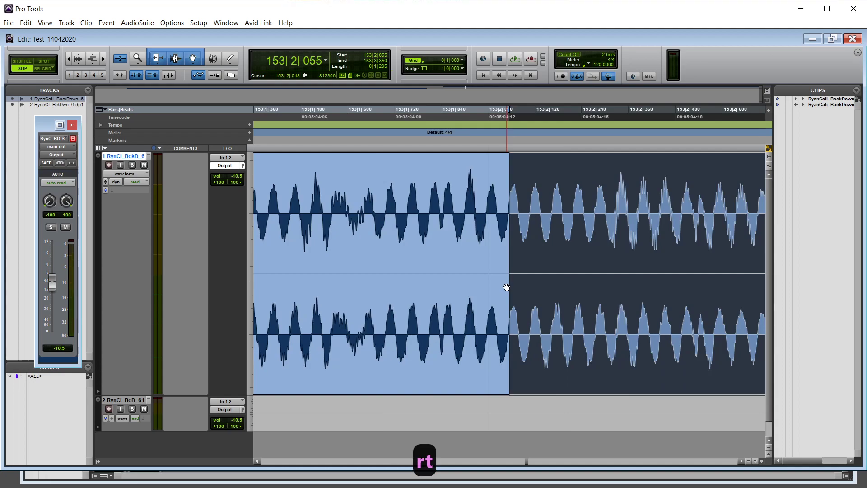
pyautogui.press('r')
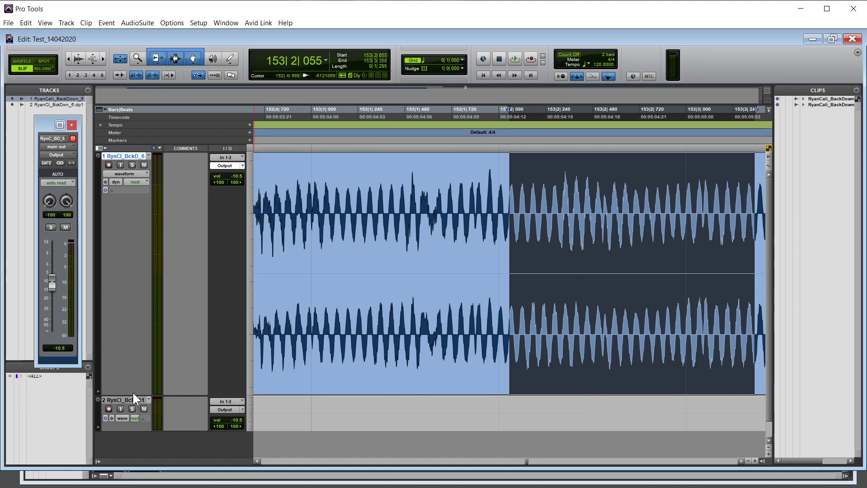
pyautogui.moveTo(136, 400); pyautogui.dragTo(136, 281)
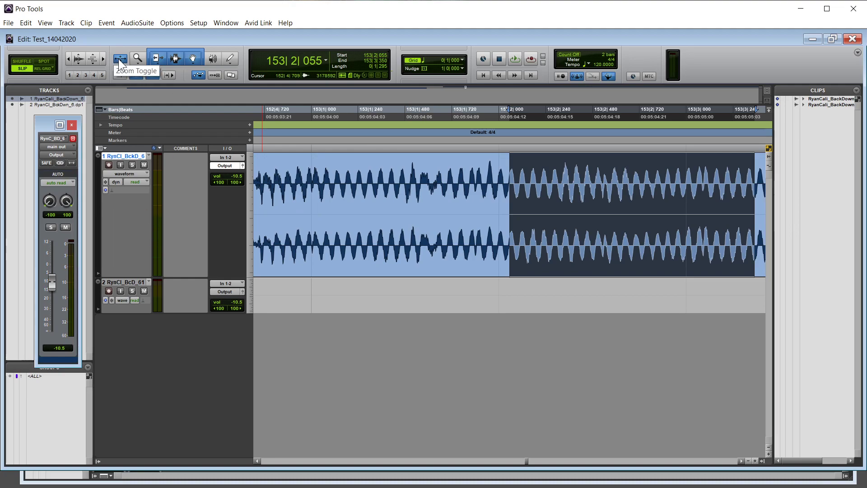
pyautogui.press('e')
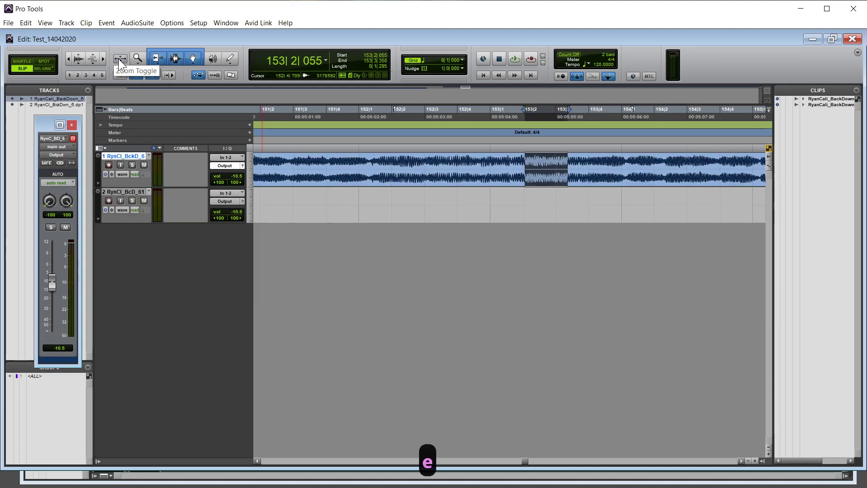
# - Select about 151|2|231 to 151|4|769 in the first track's clip, toggle the zoom on, and reduce the zoomed track's height
pyautogui.moveTo(268, 169); pyautogui.dragTo(352, 178)
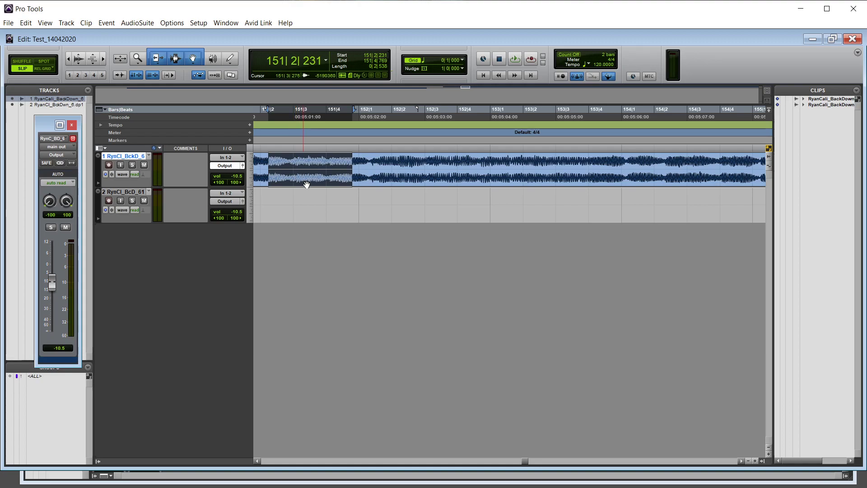
pyautogui.press('e')
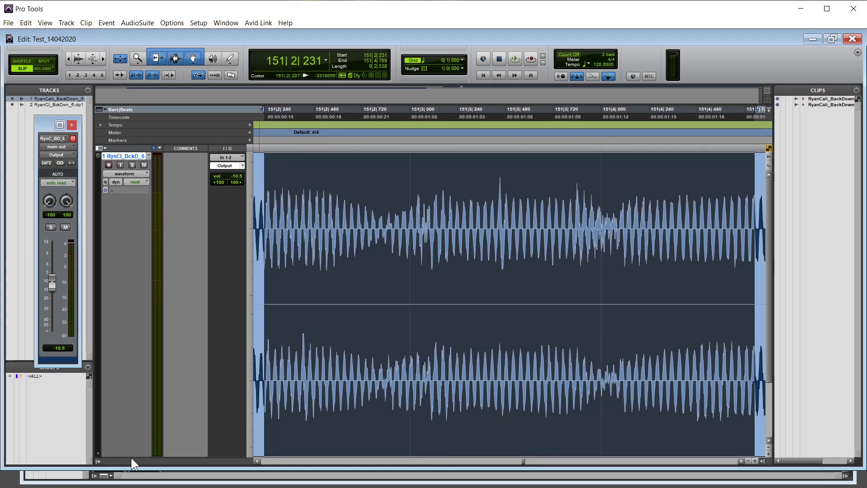
pyautogui.press('e')
pyautogui.press('super+Down')
pyautogui.press('super+Down')
pyautogui.press('super+Up')
pyautogui.press('super+Up')
pyautogui.press('super+Up')
pyautogui.press('super+Up')
pyautogui.press('super+Up')
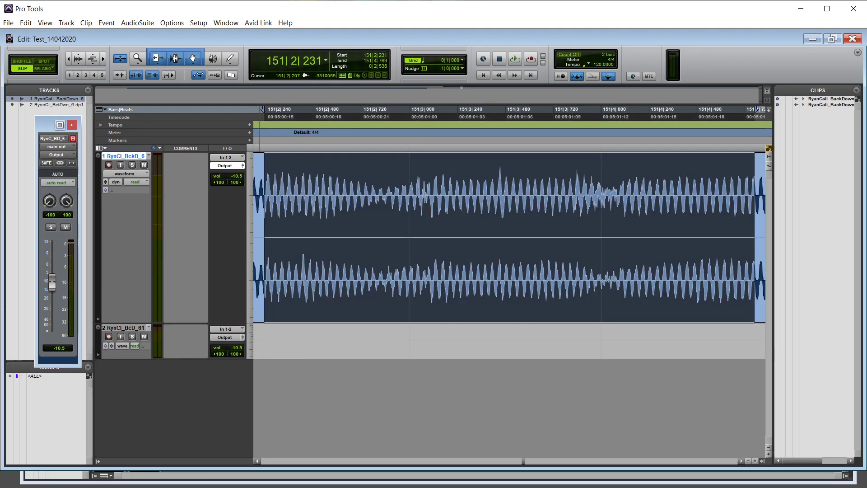
# - Switch Zoom Toggle off, on and off again to compare the selection's zoomed track height
pyautogui.press('e')
pyautogui.press('e')
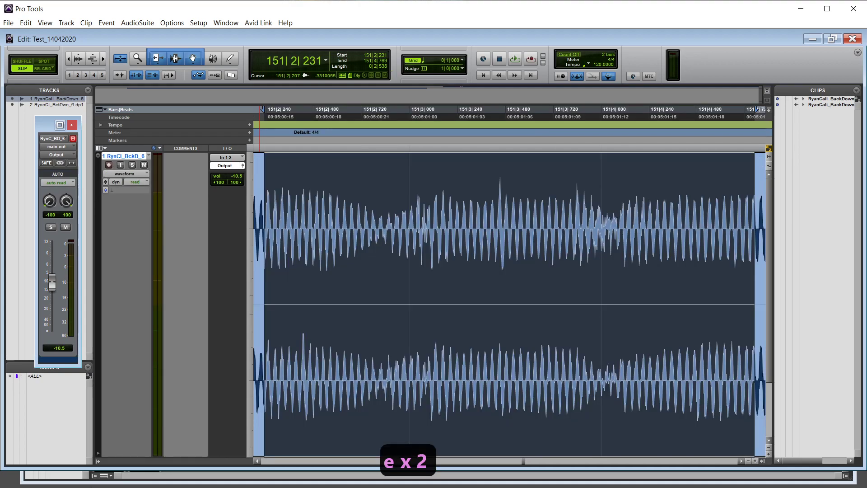
pyautogui.press('e')
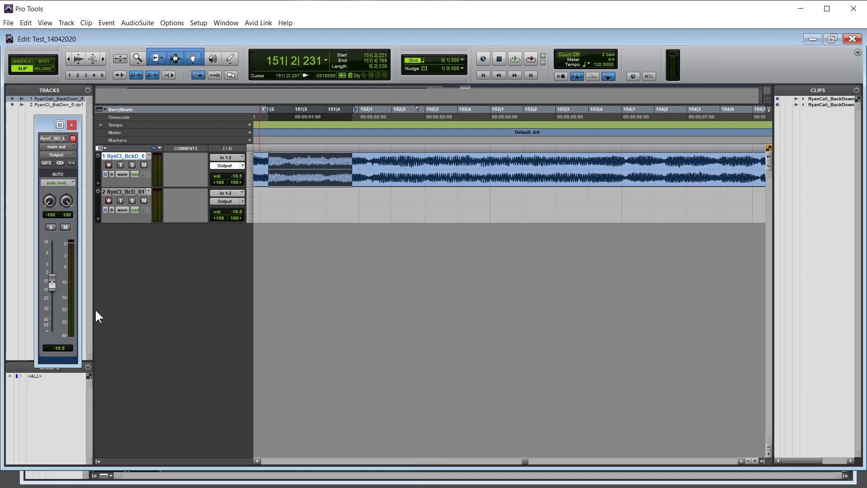
# - Set the Zoom Toggle Track Height to last used in the Editing preferences and apply the change
pyautogui.click(199, 25)
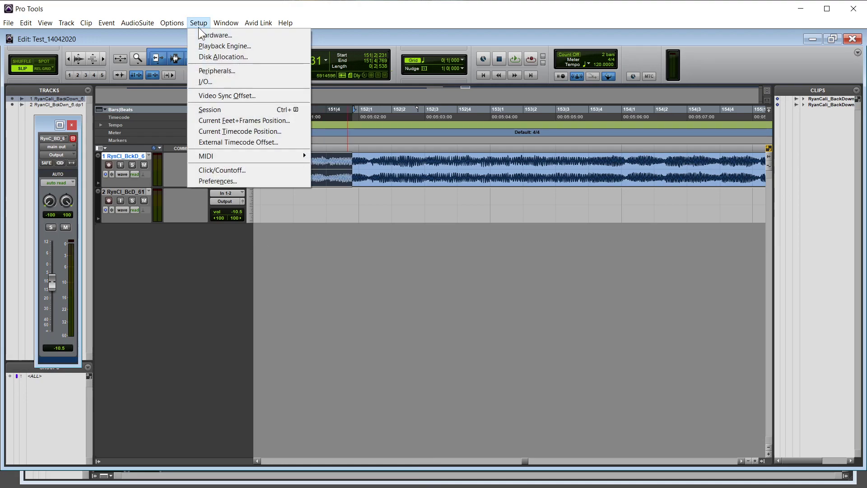
pyautogui.click(218, 181)
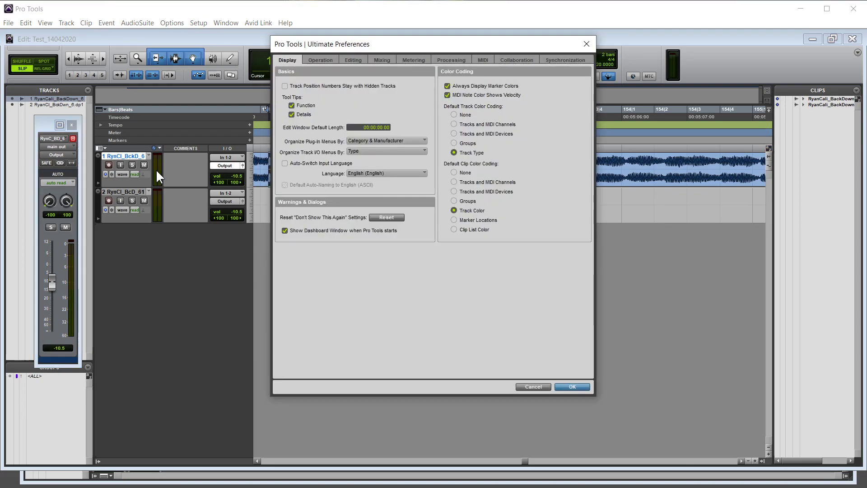
pyautogui.click(382, 60)
pyautogui.click(355, 60)
pyautogui.click(316, 60)
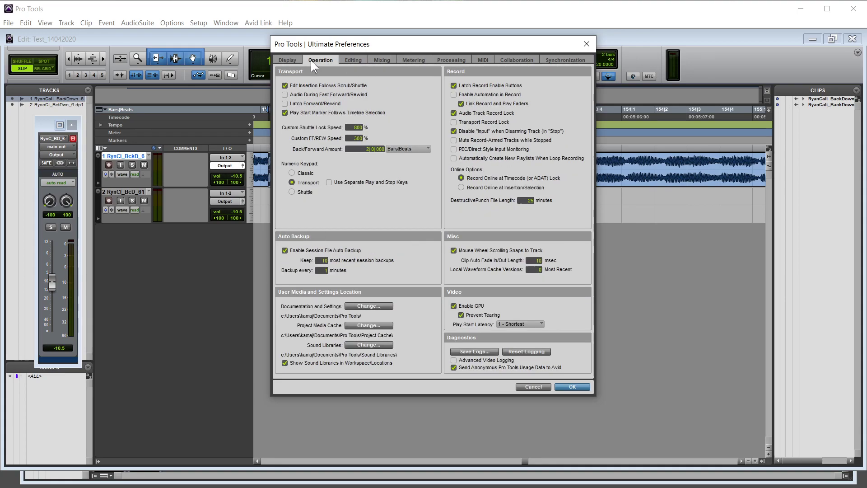
pyautogui.click(356, 59)
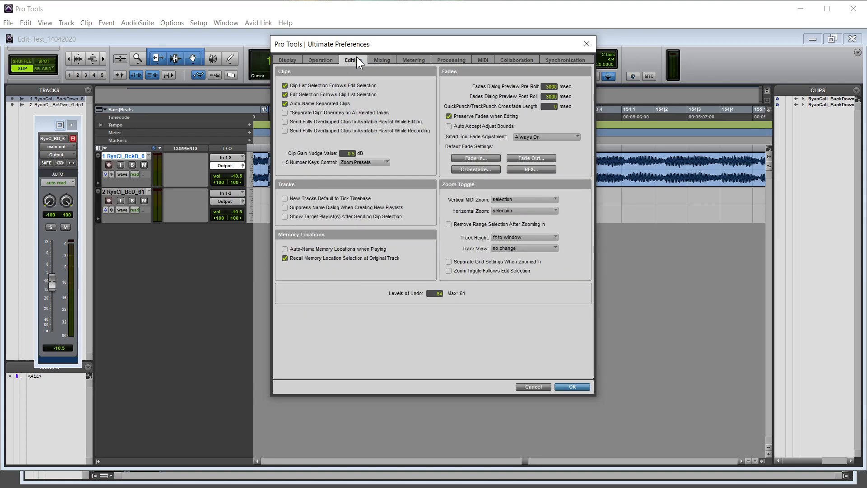
pyautogui.click(288, 60)
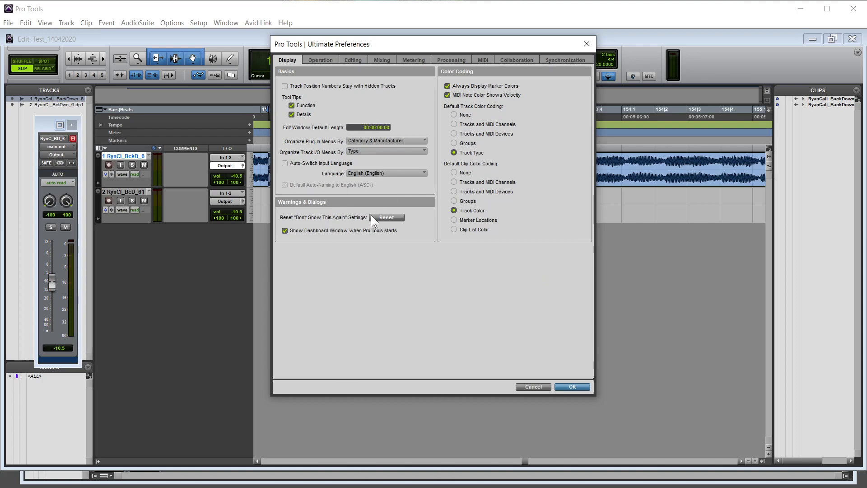
pyautogui.click(359, 58)
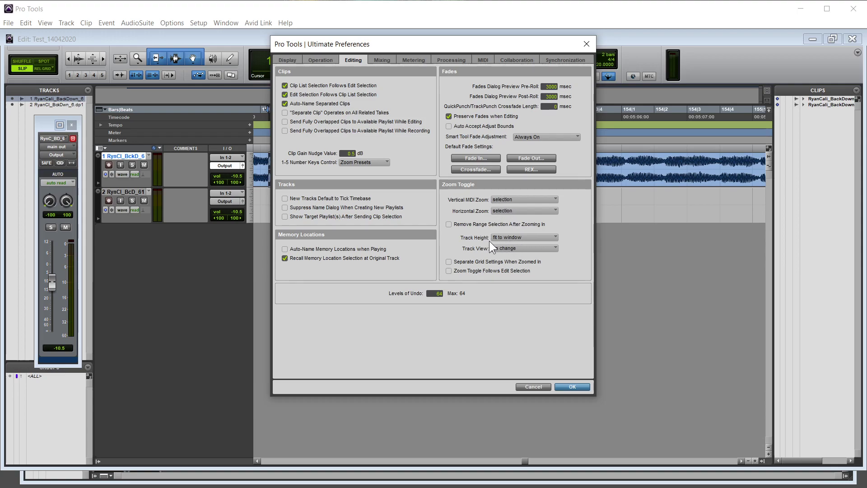
pyautogui.click(511, 235)
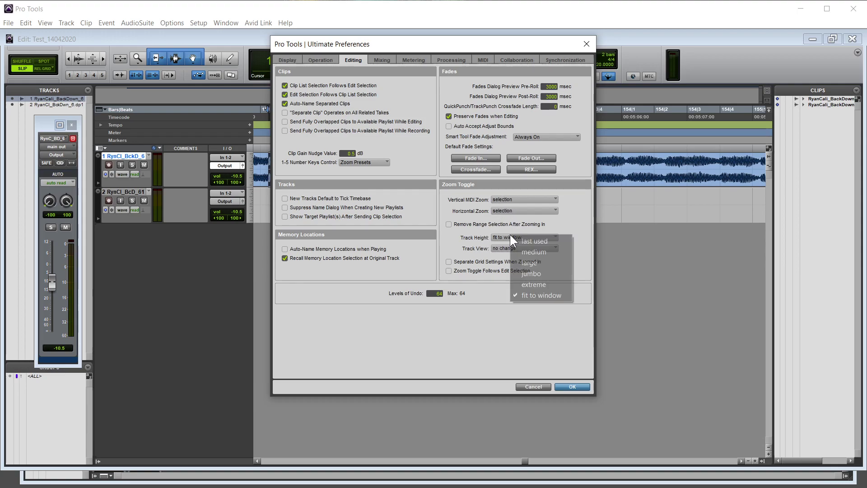
pyautogui.click(542, 242)
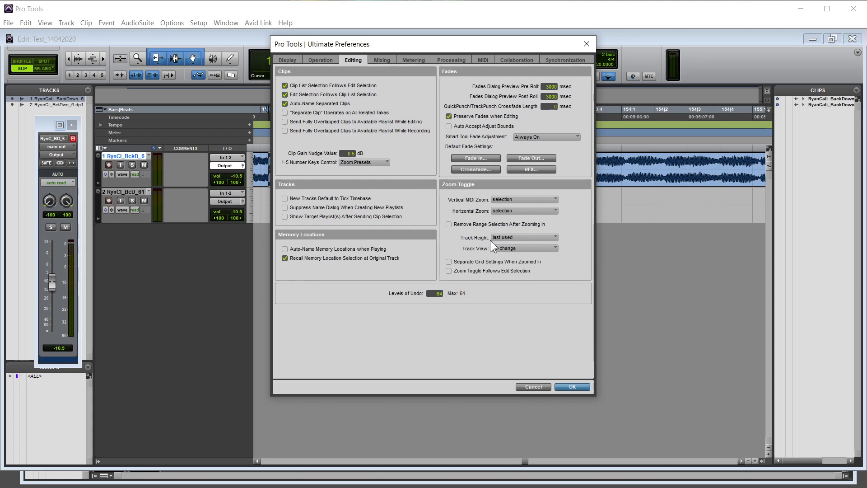
pyautogui.click(505, 238)
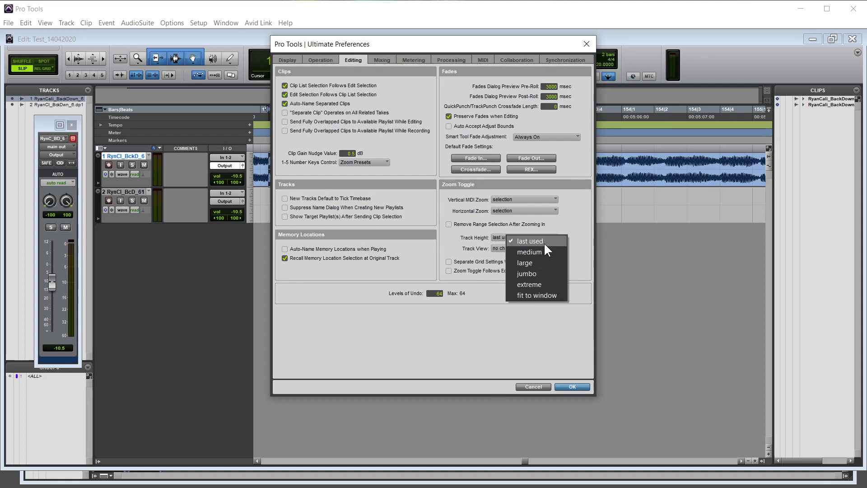
pyautogui.click(578, 383)
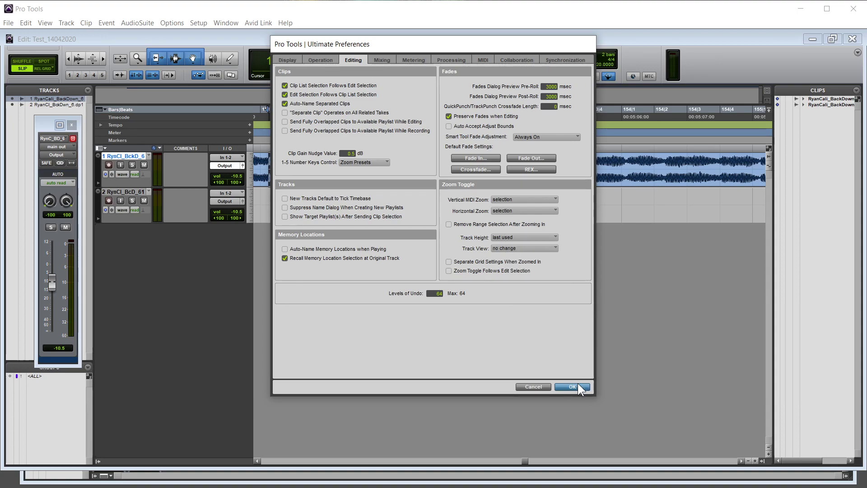
pyautogui.click(577, 383)
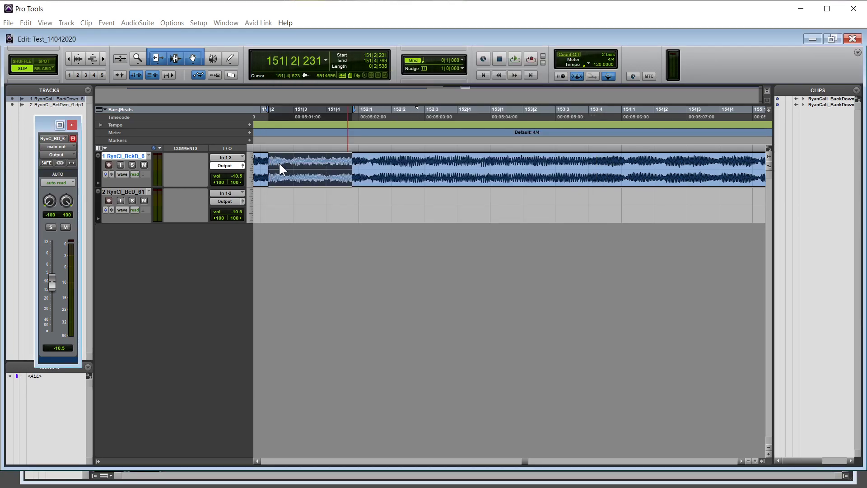
# - Switch Zoom Toggle on and off for the selected range, and enlarge the first track's height while zoomed in
pyautogui.press('e')
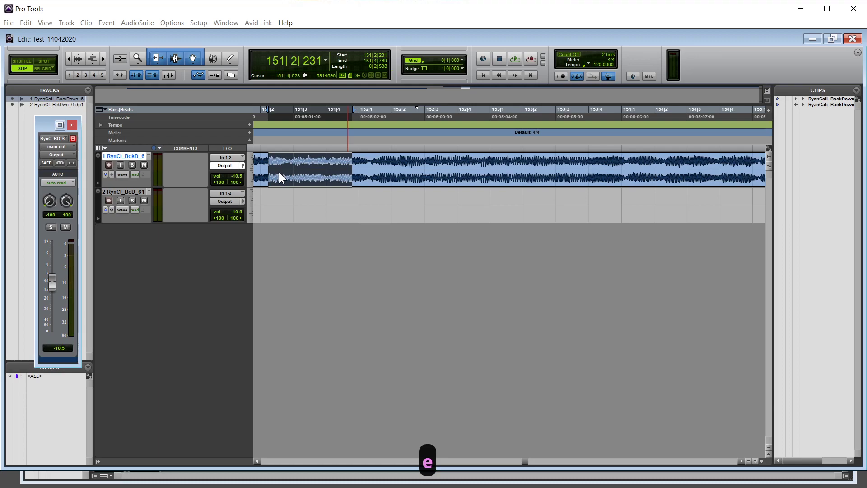
pyautogui.press('e')
pyautogui.press('e')
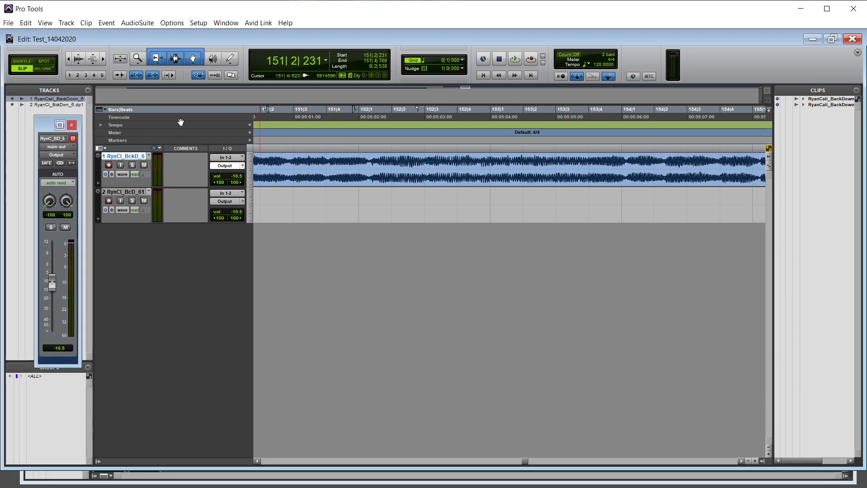
pyautogui.click(122, 62)
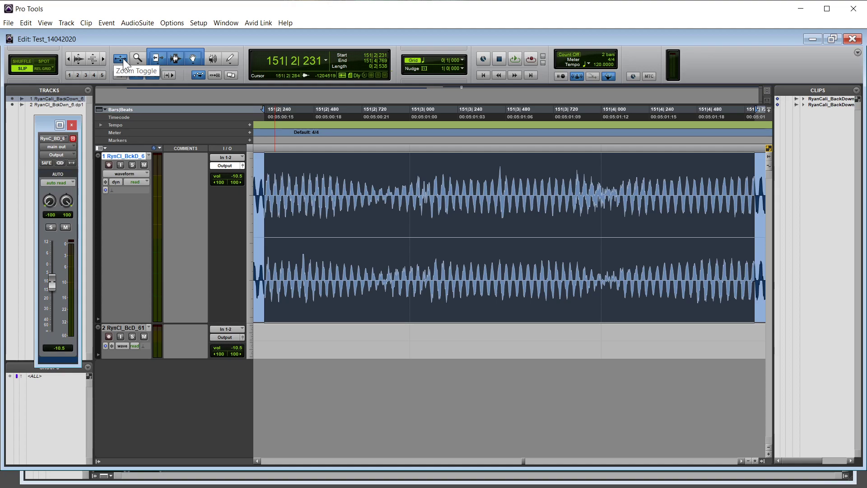
pyautogui.press('e')
pyautogui.press('e')
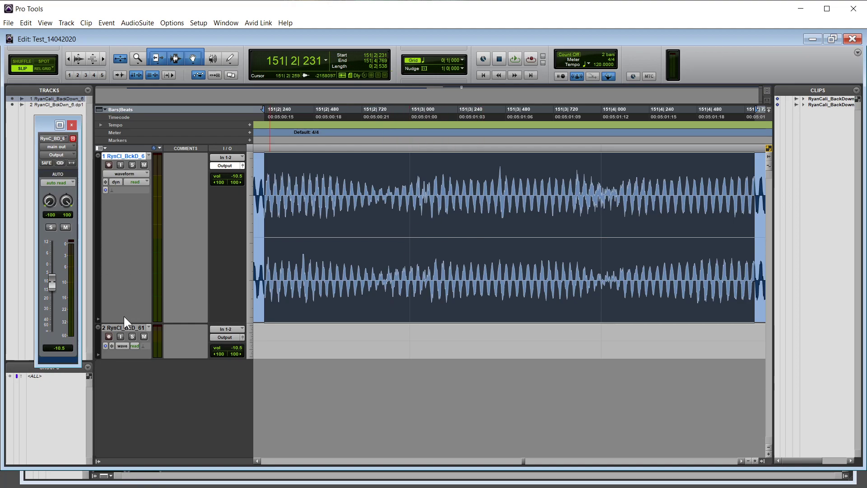
pyautogui.moveTo(123, 323); pyautogui.dragTo(123, 376)
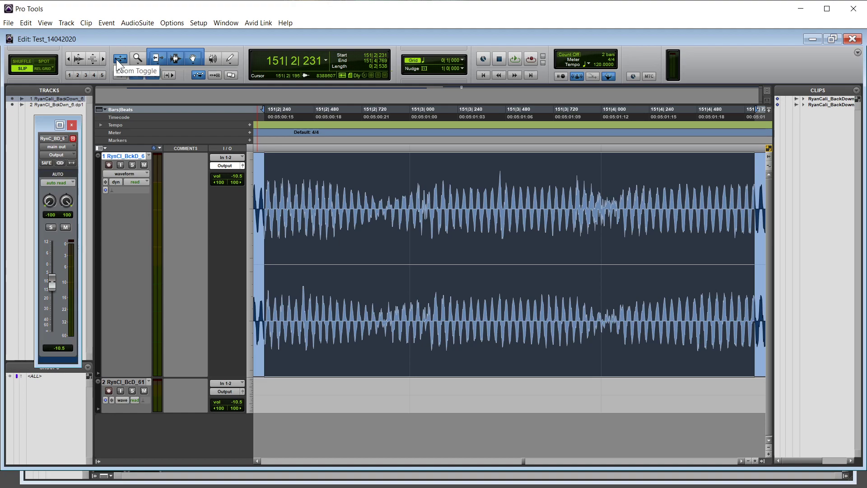
# - Switch Zoom Toggle off and on repeatedly for the selected range, finishing with the zoom off
pyautogui.press('e')
pyautogui.press('e')
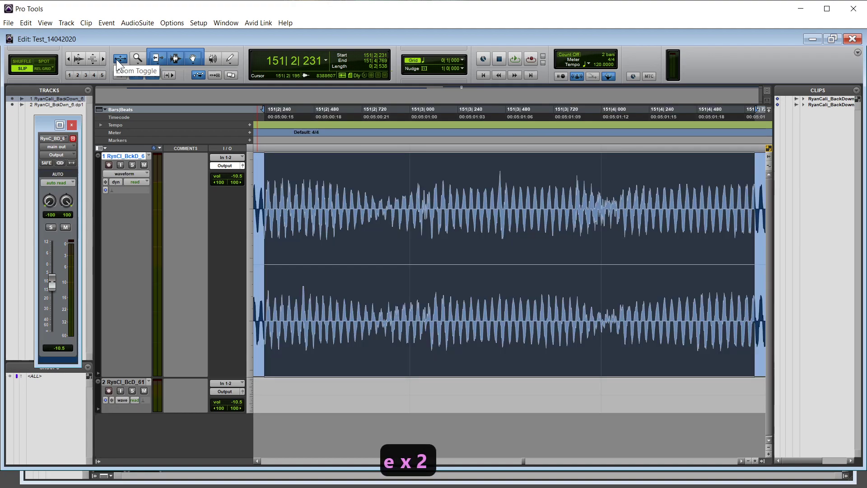
pyautogui.press('e')
pyautogui.press('e')
pyautogui.press('e')
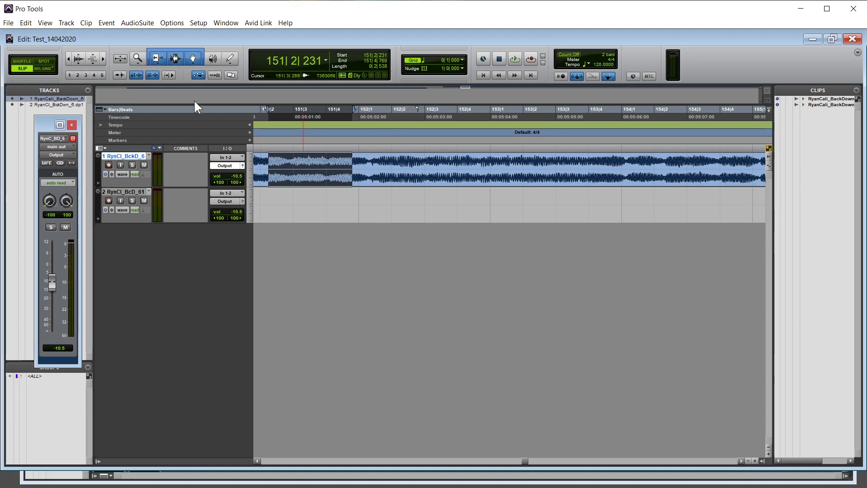
# - Zoom in on the first track's clip around 152|3|000 with the Zoomer tool, and enlarge the track's height
pyautogui.click(139, 59)
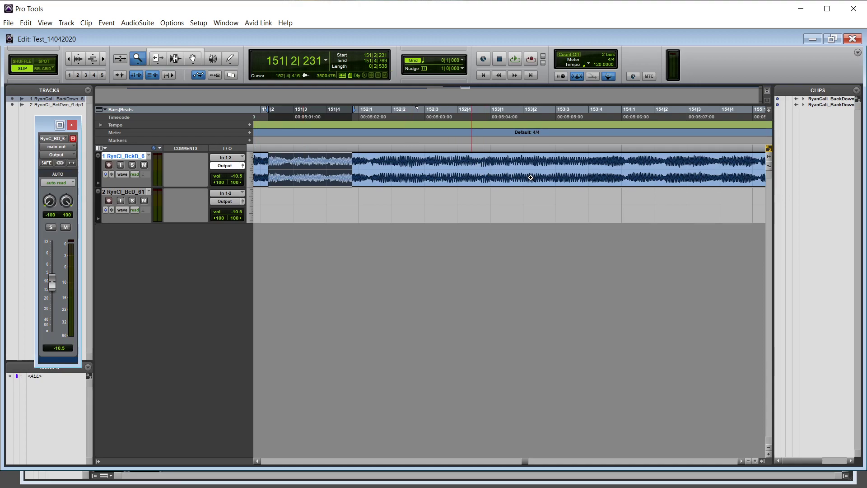
pyautogui.click(529, 176)
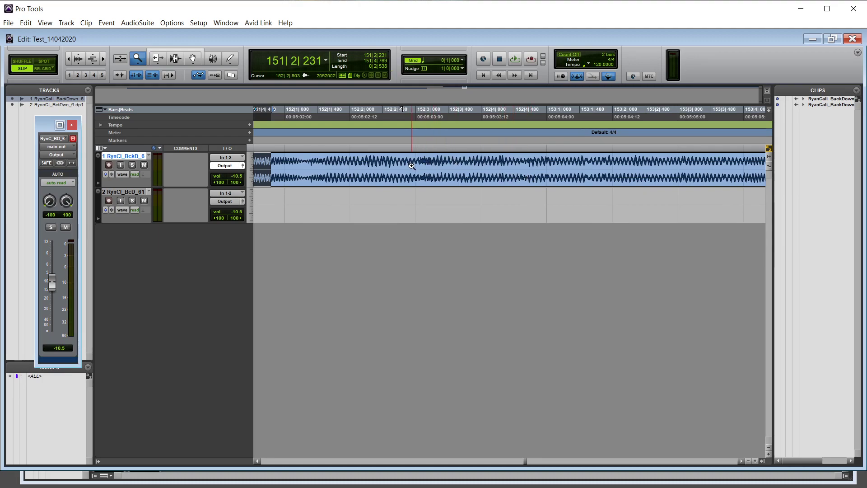
pyautogui.moveTo(412, 168); pyautogui.dragTo(437, 175)
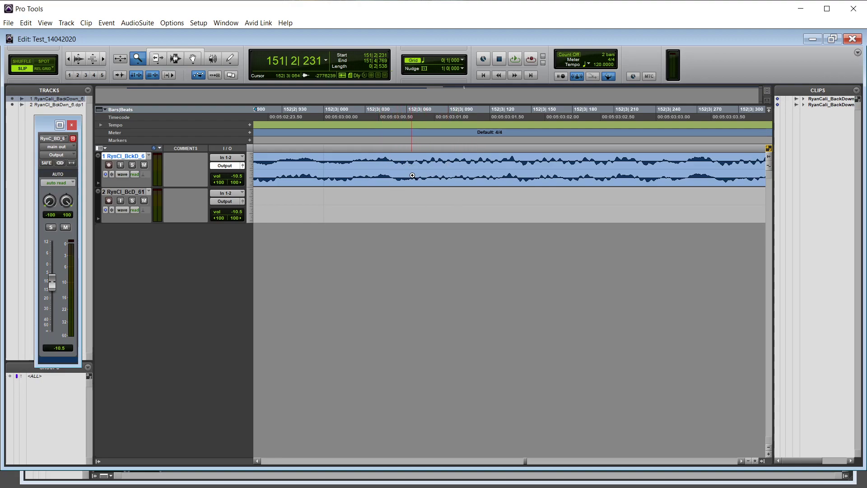
pyautogui.moveTo(140, 187); pyautogui.dragTo(148, 264)
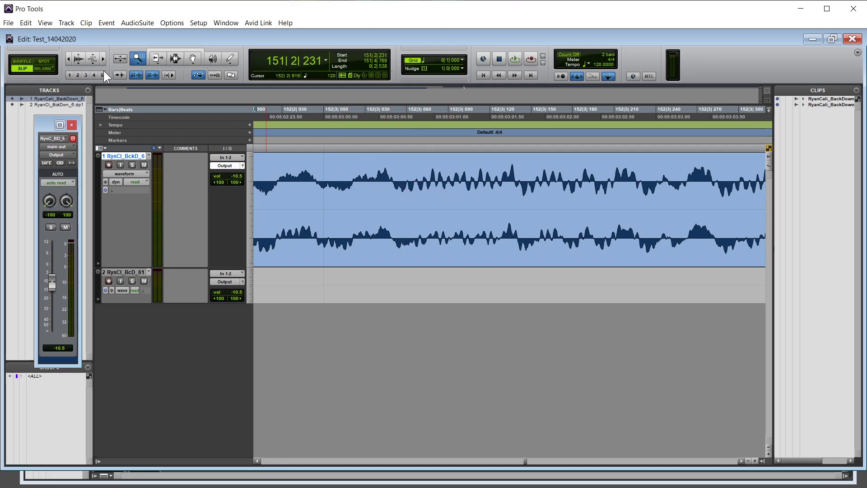
# - Use Single Zoom on about 152|3|030 to 152|3|165 of the first track's clip, and zoom out horizontally to include the clip's start
pyautogui.moveTo(136, 58); pyautogui.dragTo(167, 81)
pyautogui.moveTo(370, 177); pyautogui.dragTo(558, 212)
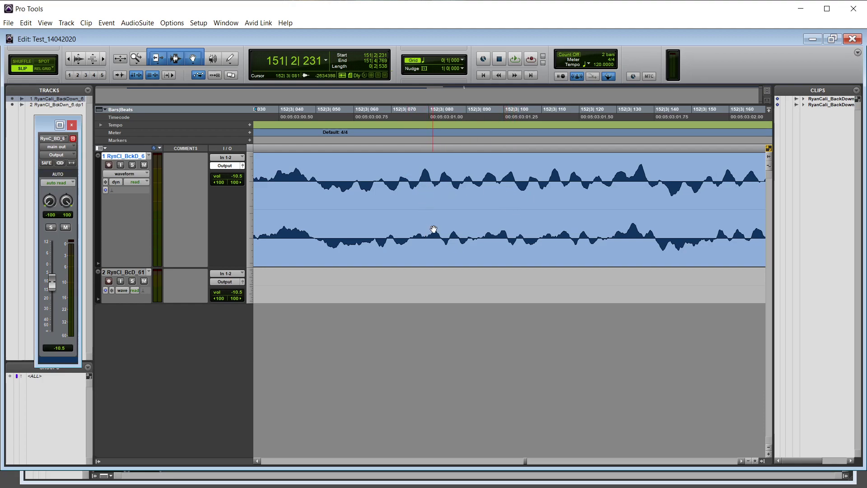
pyautogui.press('r')
pyautogui.press('r')
pyautogui.press('r')
pyautogui.press('r')
pyautogui.press('r')
pyautogui.press('r')
pyautogui.press('r')
pyautogui.press('r')
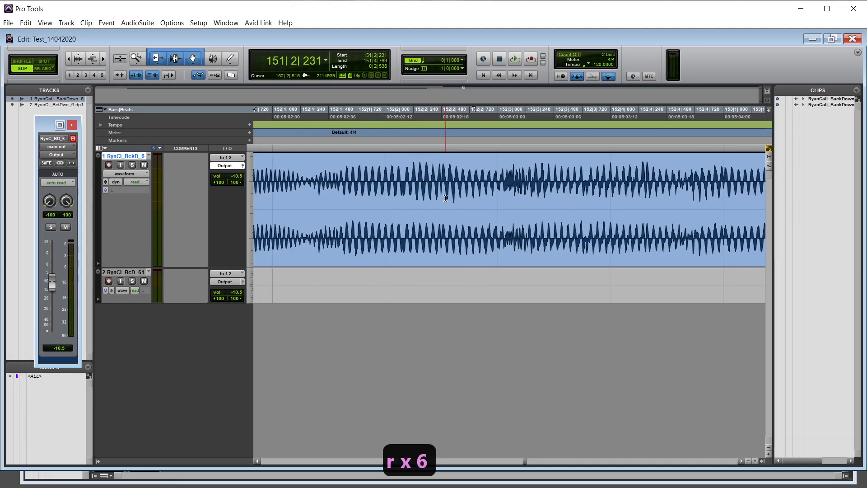
pyautogui.press('r')
pyautogui.press('r')
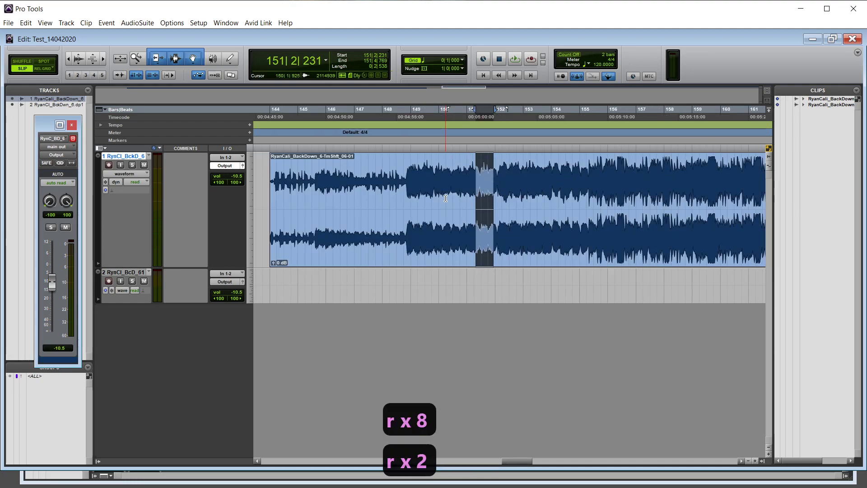
pyautogui.press('t')
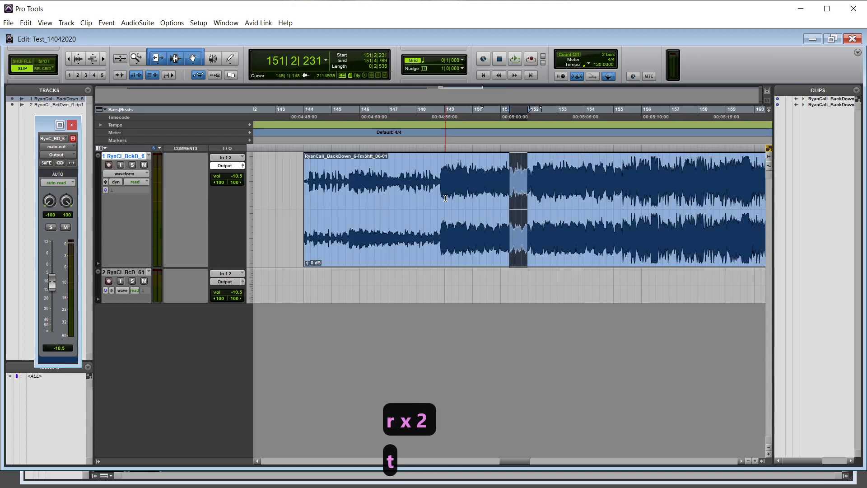
pyautogui.press('r')
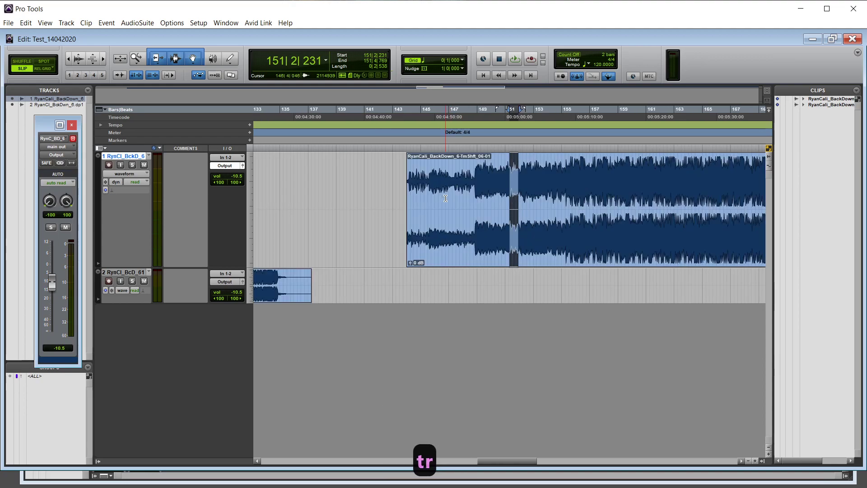
# - Use Single Zoom to magnify the quiet passage near the start of the first track's clip, around bars 146 to 147
pyautogui.press('F5')
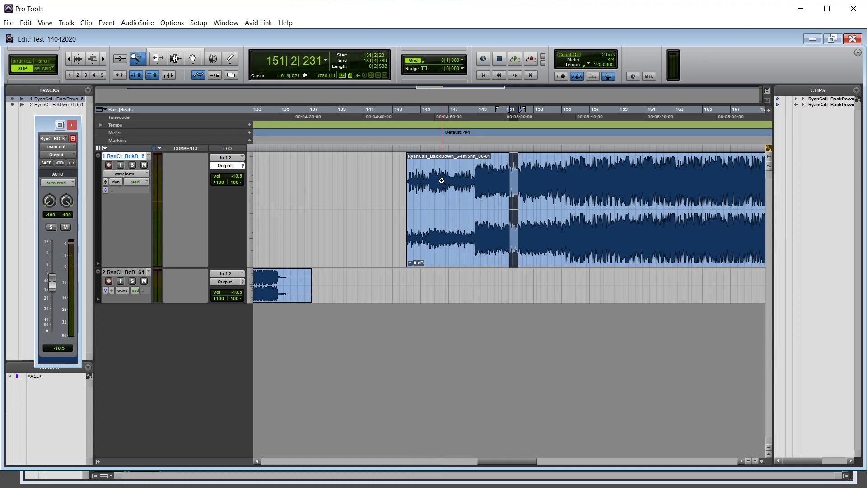
pyautogui.moveTo(441, 176); pyautogui.dragTo(460, 185)
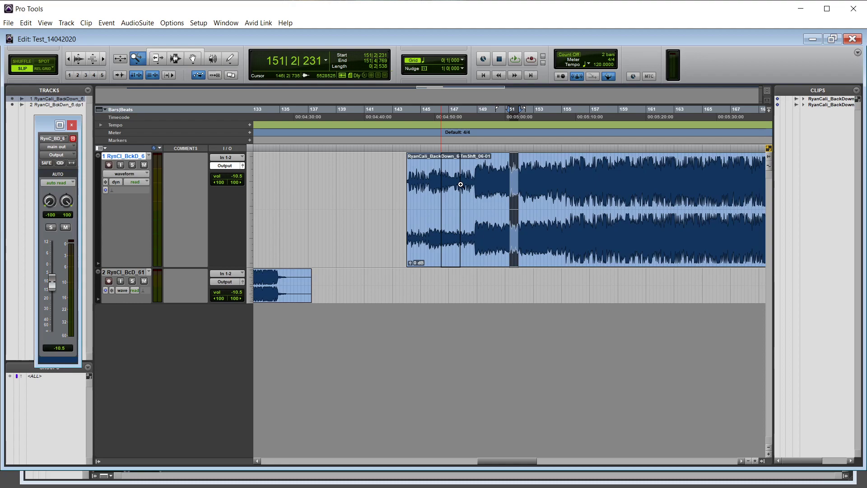
pyautogui.moveTo(460, 184); pyautogui.dragTo(461, 185)
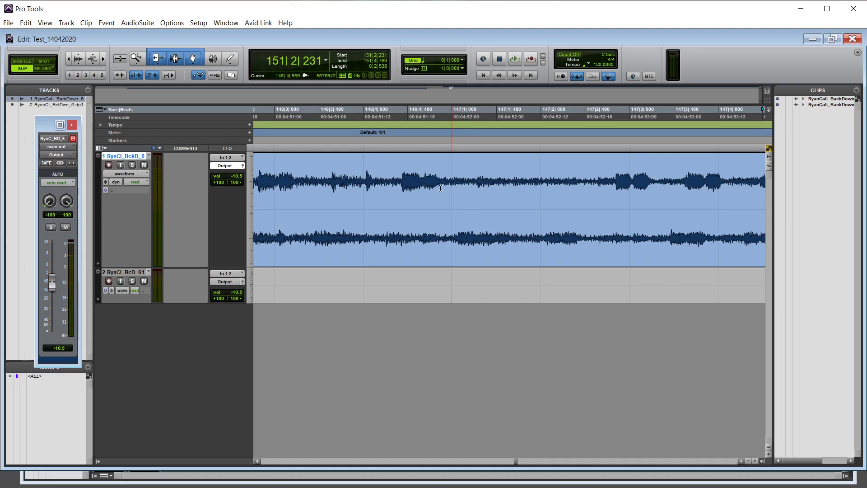
# - Set the Zoomer tool back to Normal Zoom
pyautogui.click(131, 55)
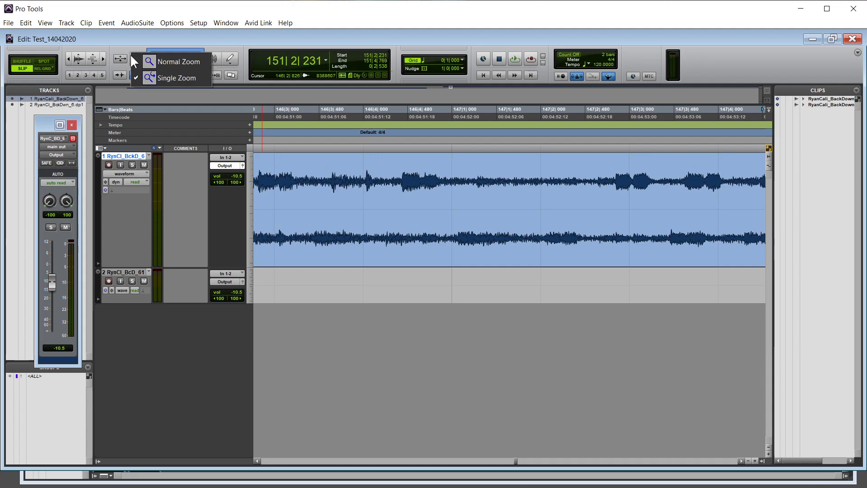
pyautogui.click(156, 62)
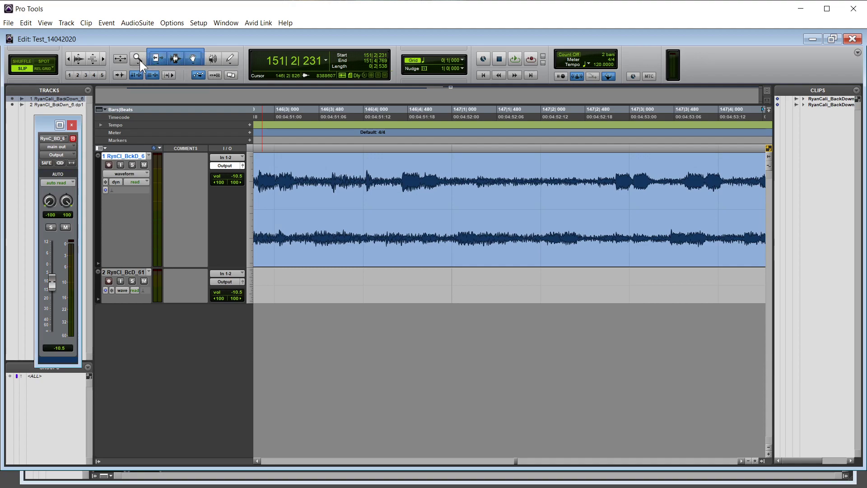
pyautogui.click(140, 61)
pyautogui.click(184, 67)
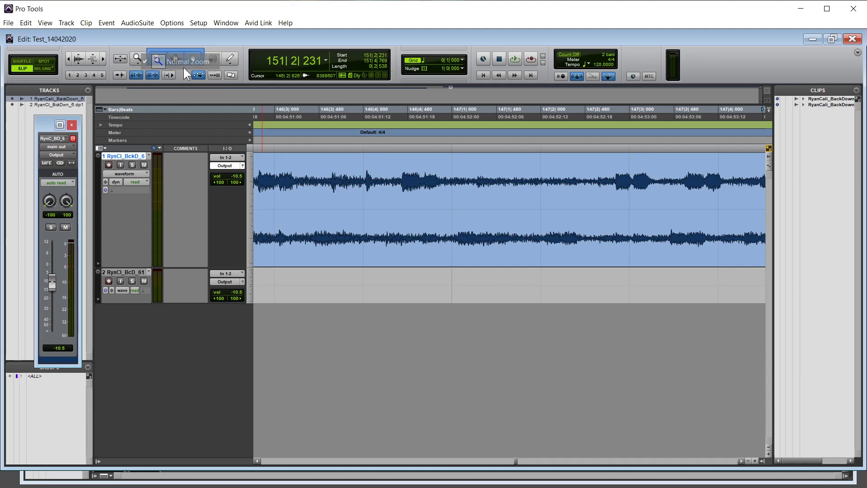
# - Place the edit cursor at 147|1|702 on the first track and zoom out horizontally around it
pyautogui.click(516, 173)
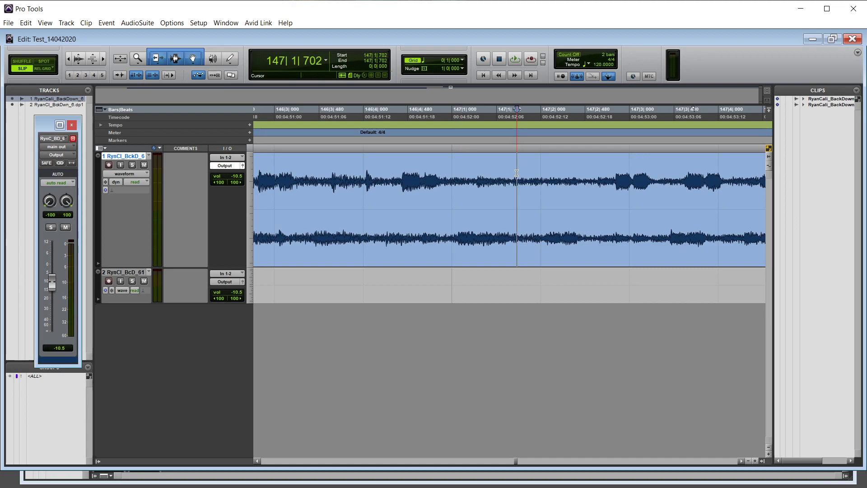
pyautogui.press('r')
pyautogui.press('r')
pyautogui.press('r')
pyautogui.press('r')
pyautogui.press('r')
pyautogui.press('t')
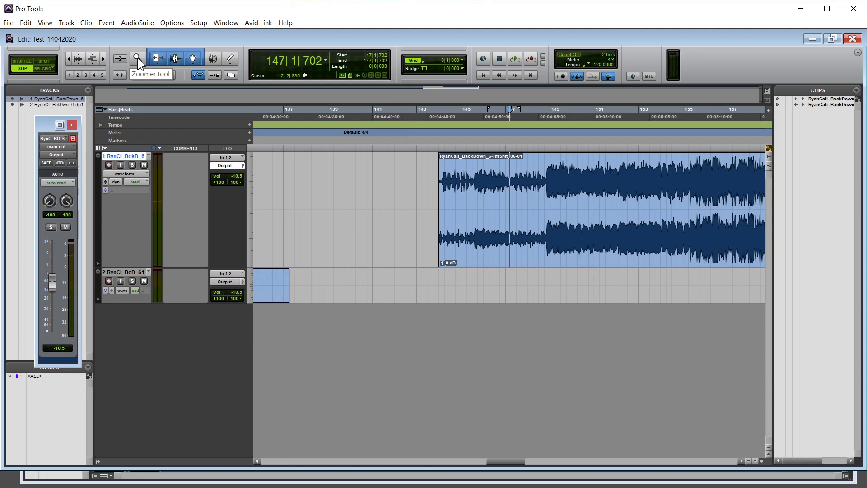
# - Scrub the first track's clip back and forth around bar 151 with the Scrubber tool
pyautogui.click(215, 61)
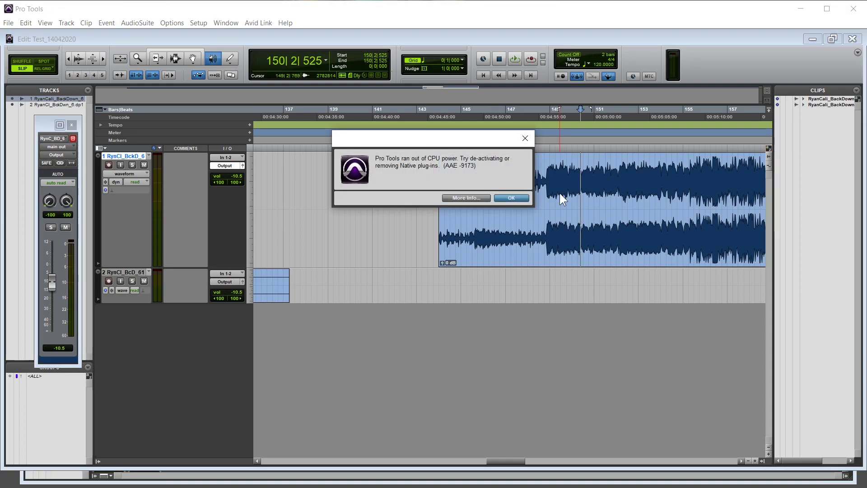
pyautogui.click(506, 198)
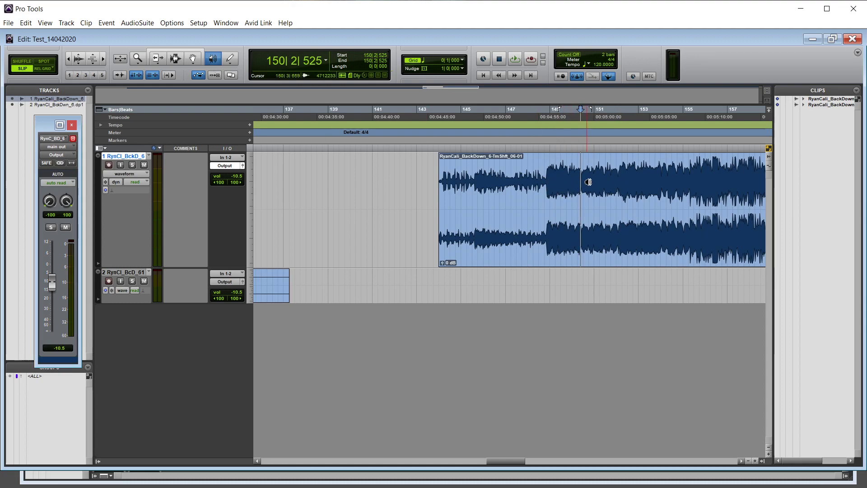
pyautogui.click(601, 171)
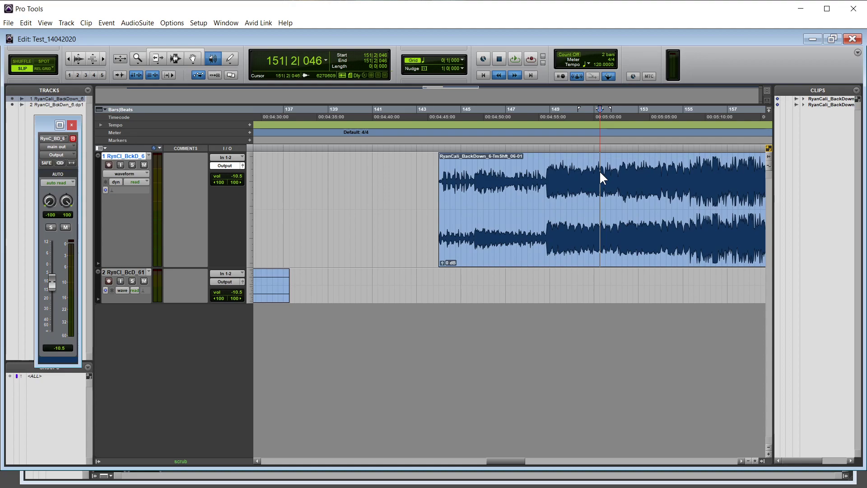
pyautogui.moveTo(600, 170); pyautogui.dragTo(600, 171)
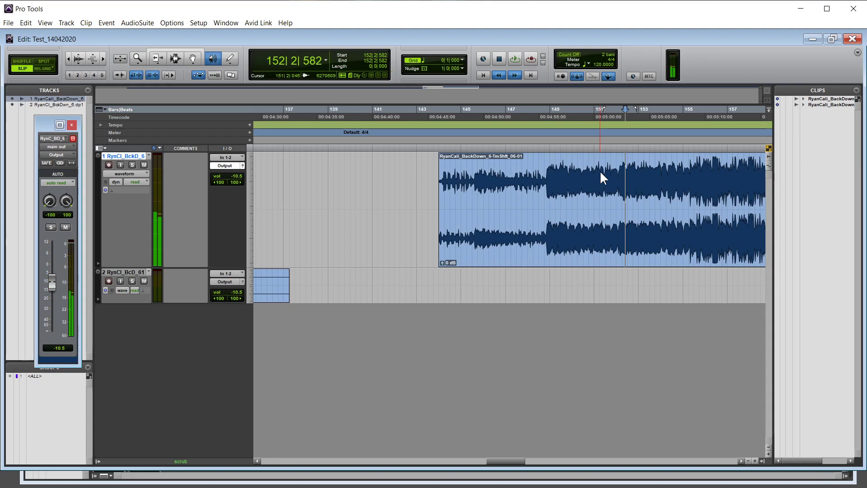
pyautogui.press('space')
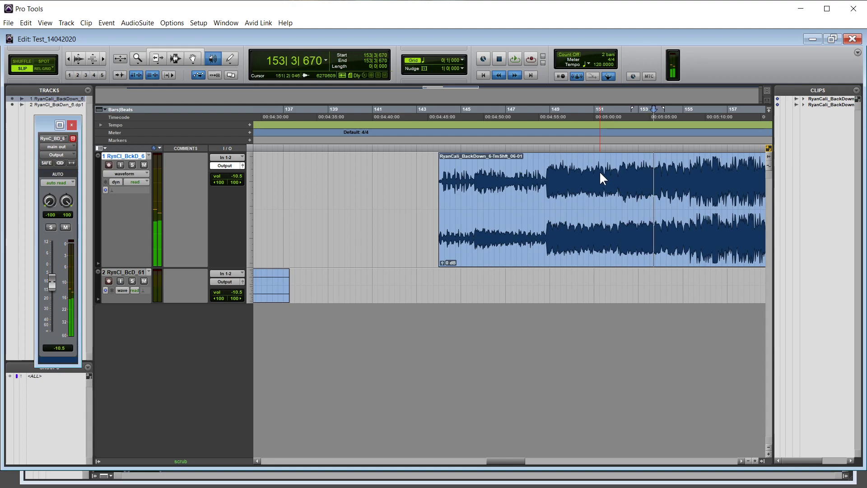
pyautogui.moveTo(599, 170)
pyautogui.mouseDown()
pyautogui.moveTo(585, 174)
pyautogui.moveTo(638, 174)
pyautogui.moveTo(573, 171)
pyautogui.moveTo(596, 171)
pyautogui.moveTo(537, 182)
pyautogui.moveTo(599, 171)
pyautogui.mouseUp()
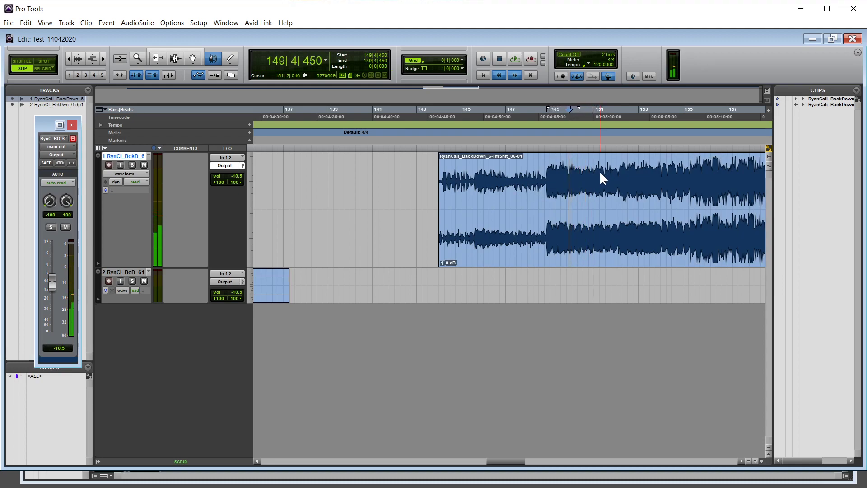
pyautogui.moveTo(600, 171)
pyautogui.mouseDown()
pyautogui.moveTo(615, 175)
pyautogui.moveTo(601, 173)
pyautogui.mouseUp()
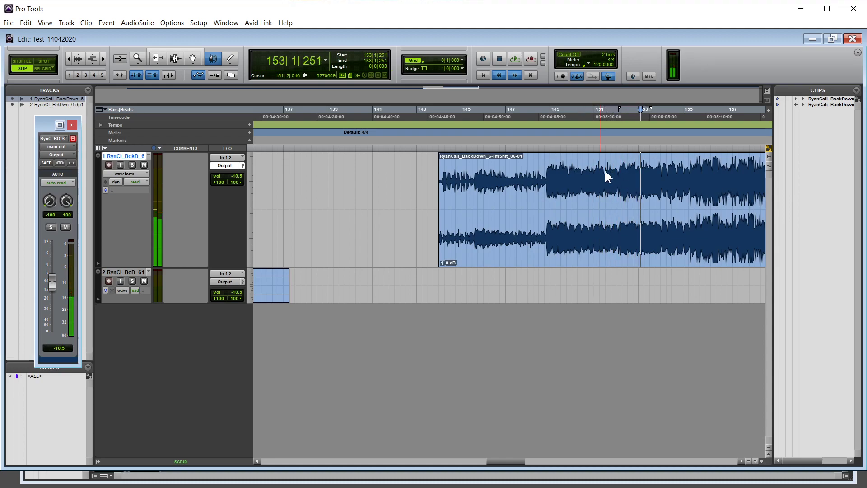
pyautogui.press('space')
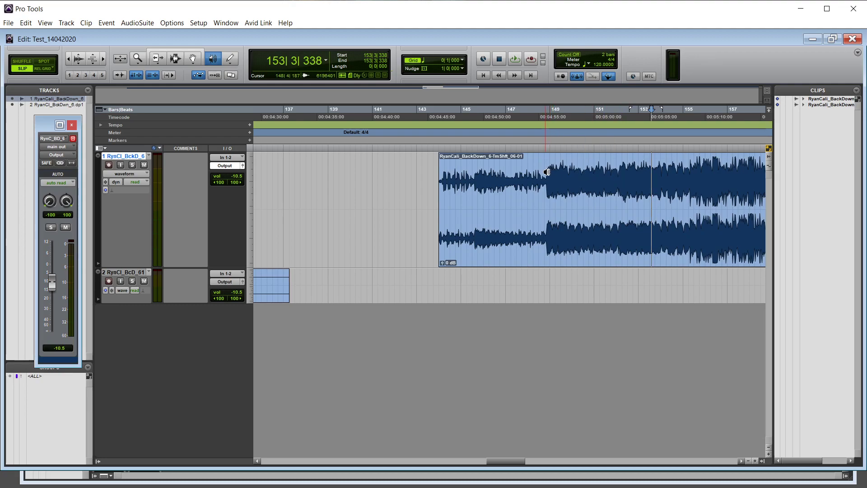
# - Scrub short passages of the first track's clip near bars 148, 156 and 152
pyautogui.moveTo(547, 172); pyautogui.dragTo(535, 170)
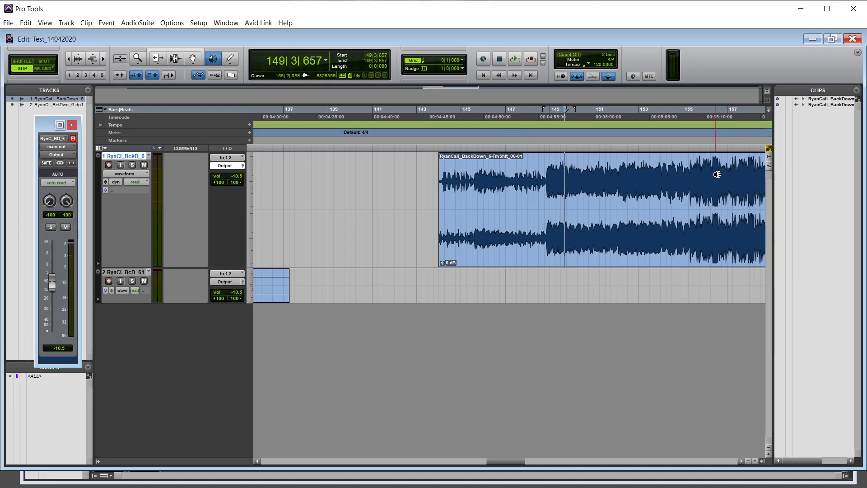
pyautogui.moveTo(717, 174); pyautogui.dragTo(713, 174)
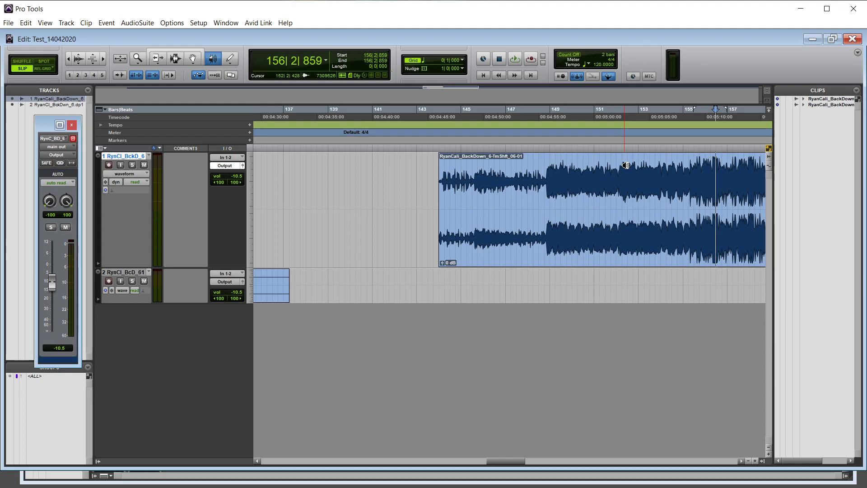
pyautogui.moveTo(624, 165); pyautogui.dragTo(652, 170)
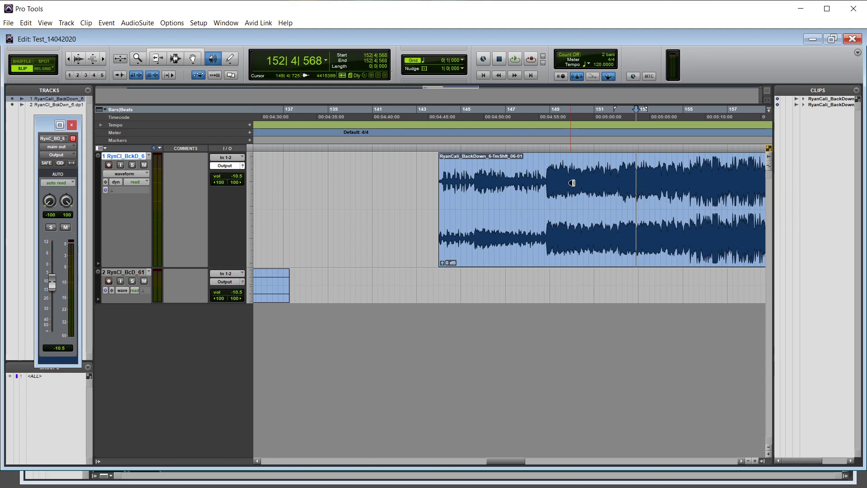
# - Scrub over the loud entry near 148|4|344 in the first track's clip to locate it by ear
pyautogui.click(226, 23)
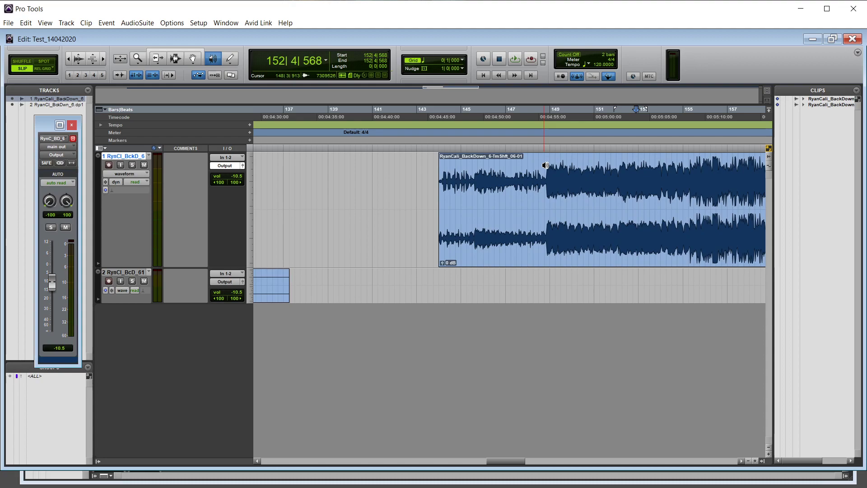
pyautogui.click(545, 167)
pyautogui.click(547, 177)
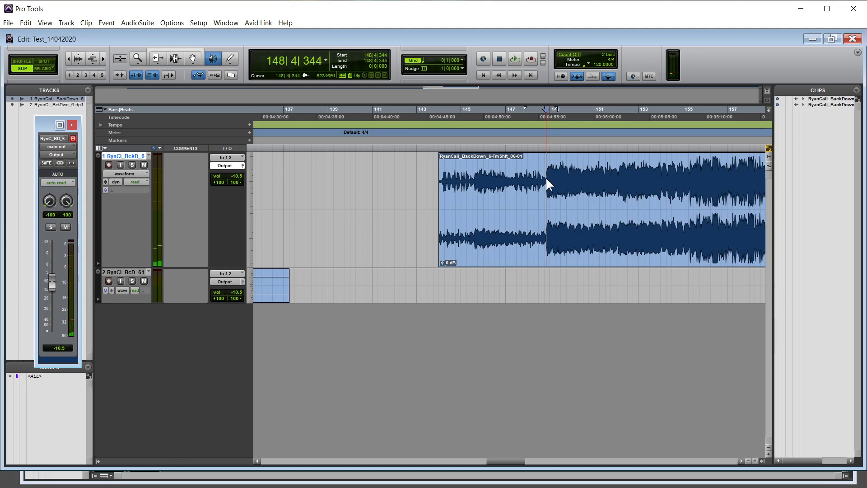
pyautogui.moveTo(549, 179); pyautogui.dragTo(545, 177)
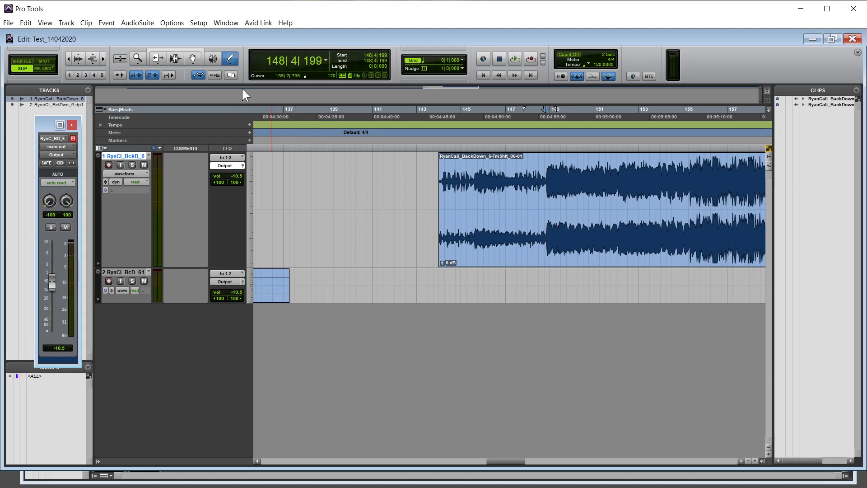
# - Activate the Smart Tool, use it to select the first track's whole clip, and place the edit cursor in empty space at 142|1|466
pyautogui.click(136, 75)
pyautogui.click(185, 48)
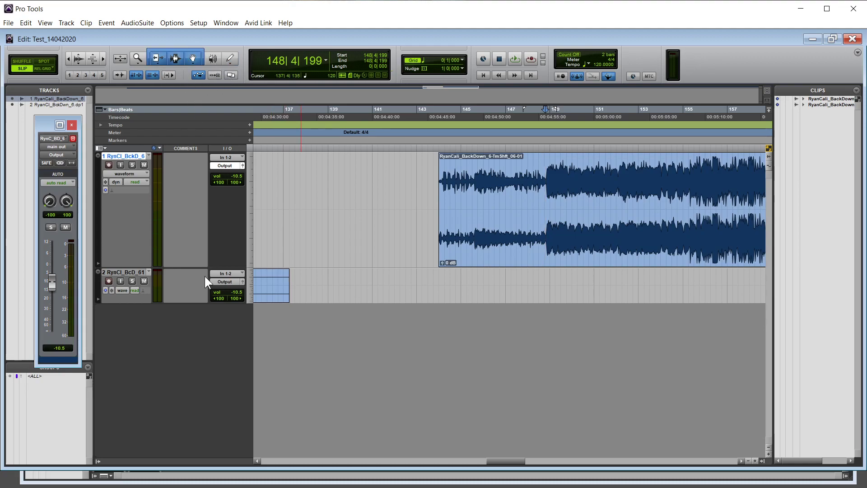
pyautogui.click(533, 194)
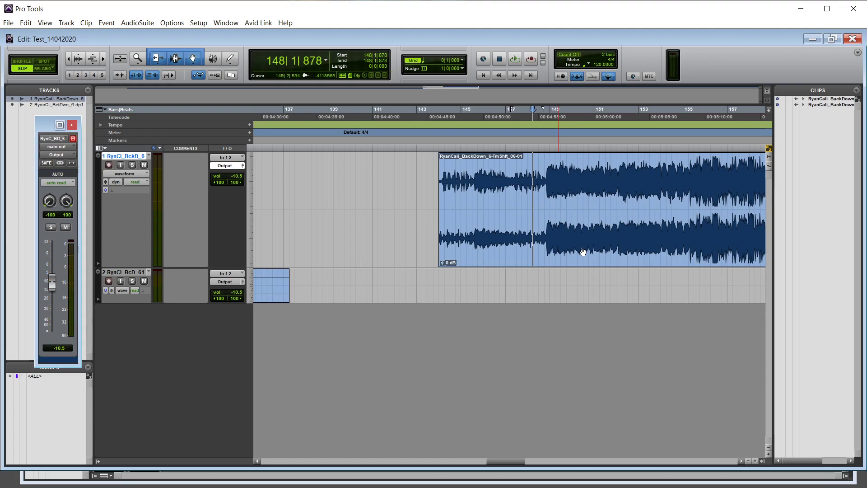
pyautogui.click(397, 240)
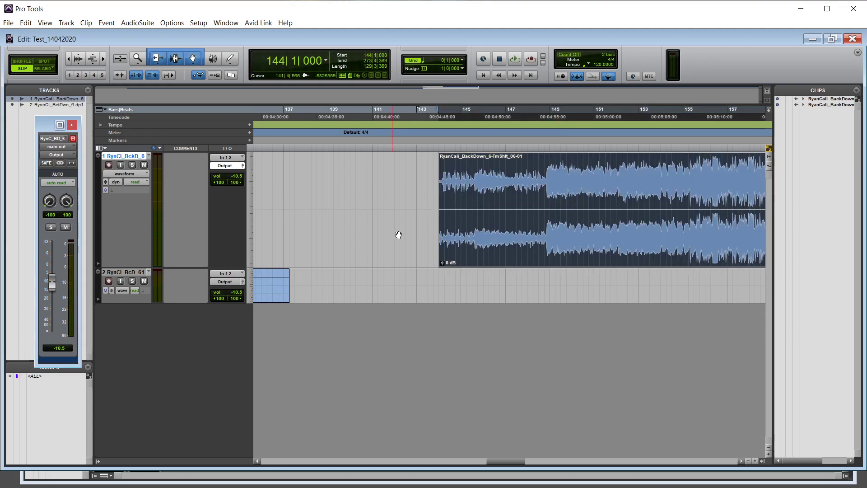
pyautogui.click(396, 179)
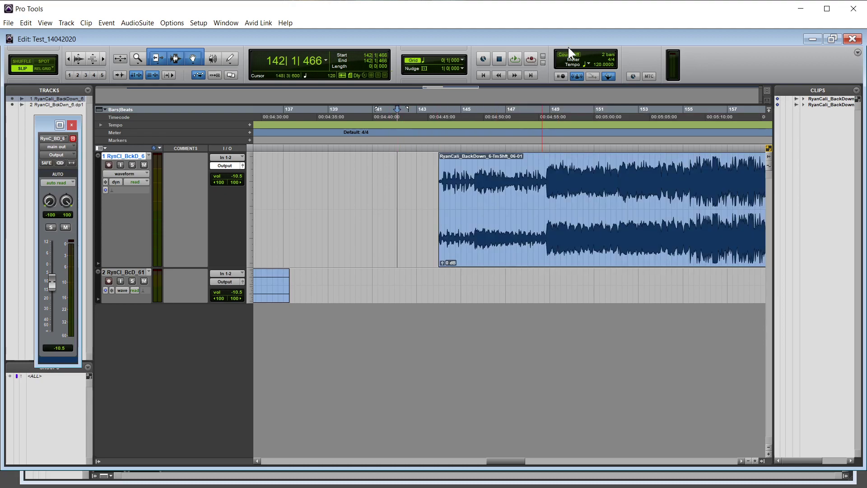